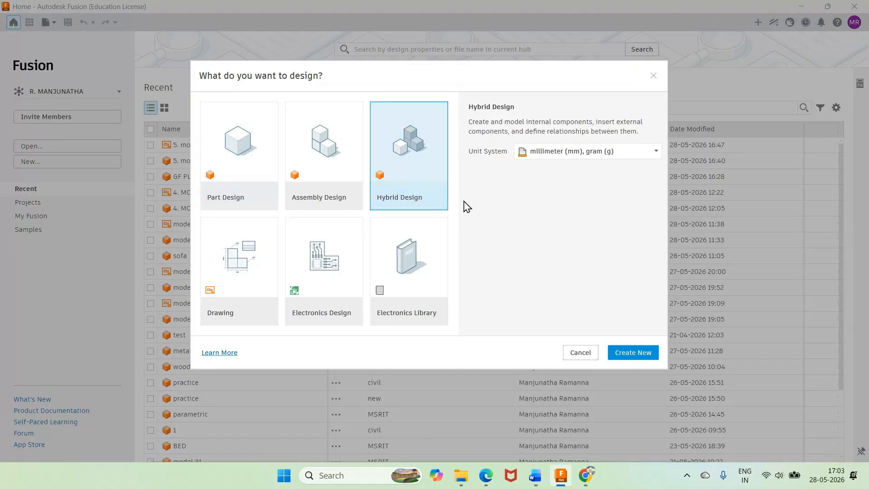
# Step: Create a new hybrid design in millimetres, check the isometric reference drawing in Word, and start a sketch on the front plane
pyautogui.click(621, 352)
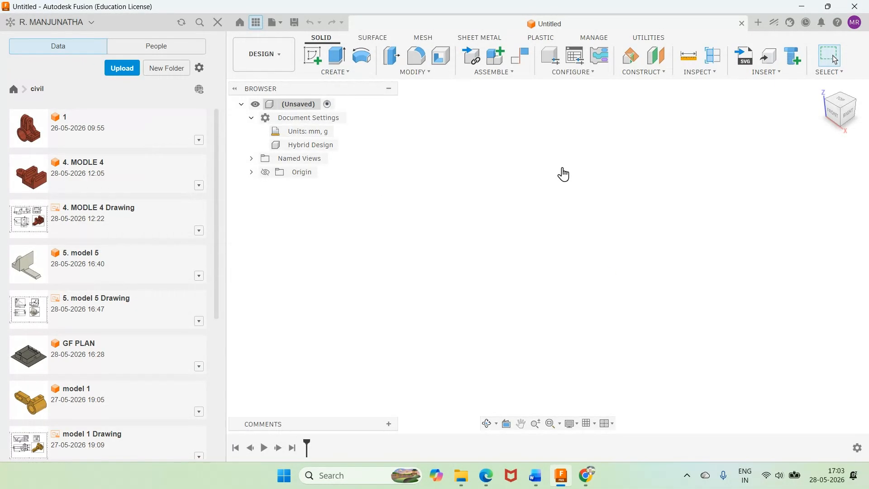
pyautogui.click(535, 475)
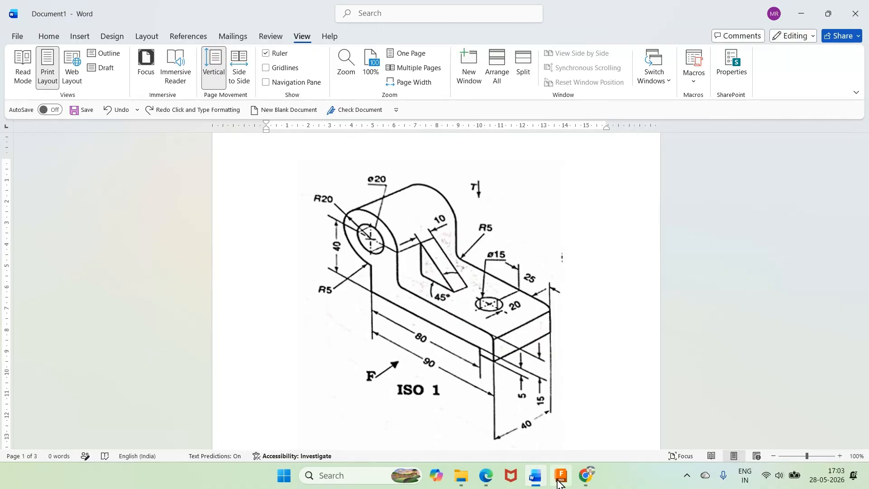
pyautogui.click(561, 475)
pyautogui.click(313, 56)
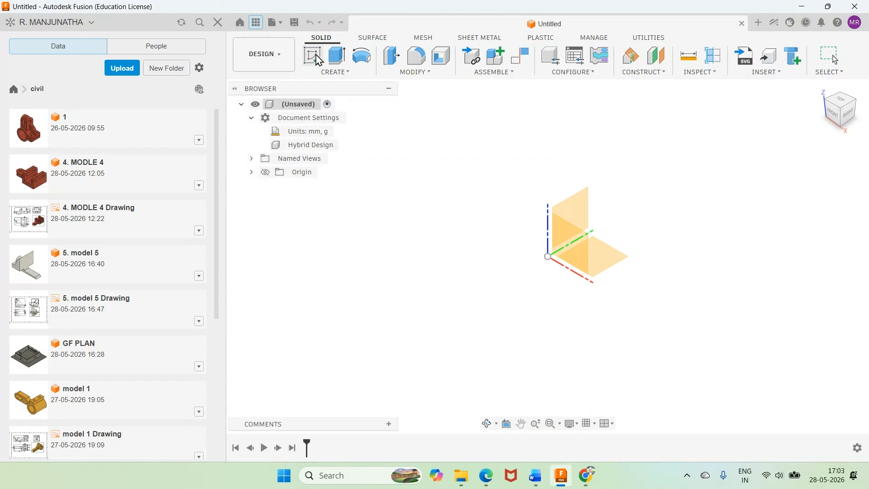
pyautogui.click(577, 259)
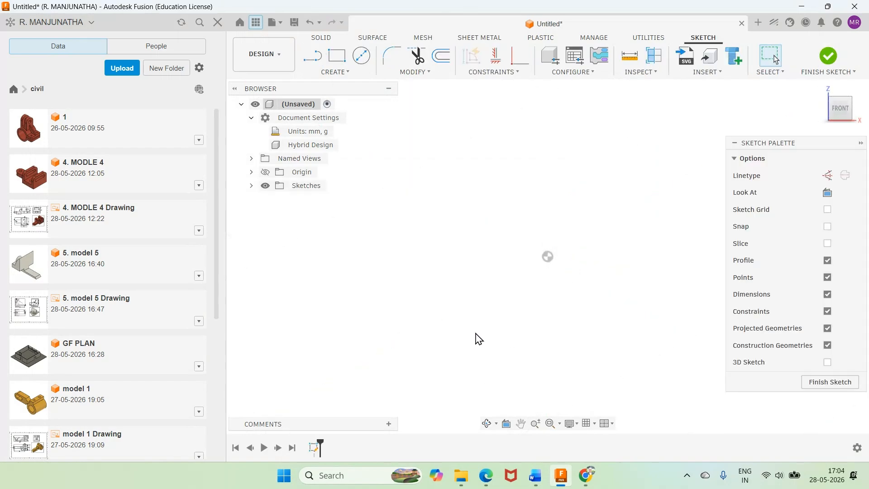
# Step: Draw a horizontal line about 78 mm long to the right from the sketch origin
pyautogui.click(313, 56)
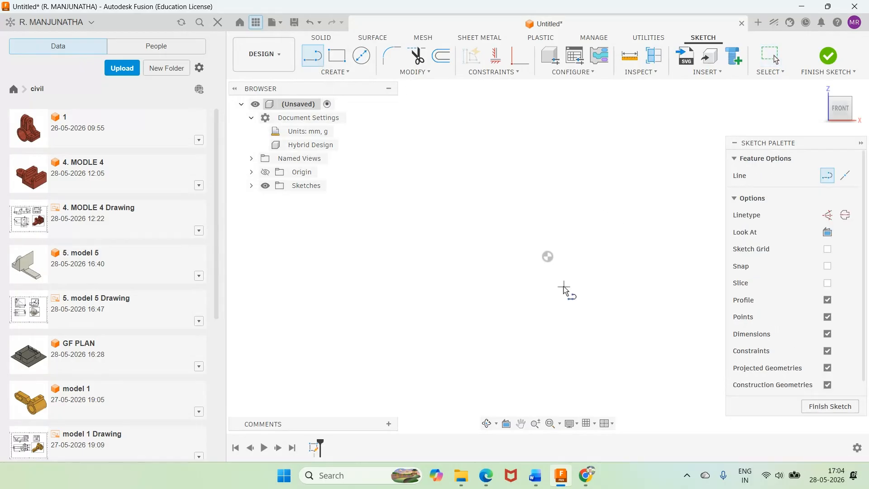
pyautogui.click(547, 257)
pyautogui.click(703, 257)
pyautogui.press('Escape')
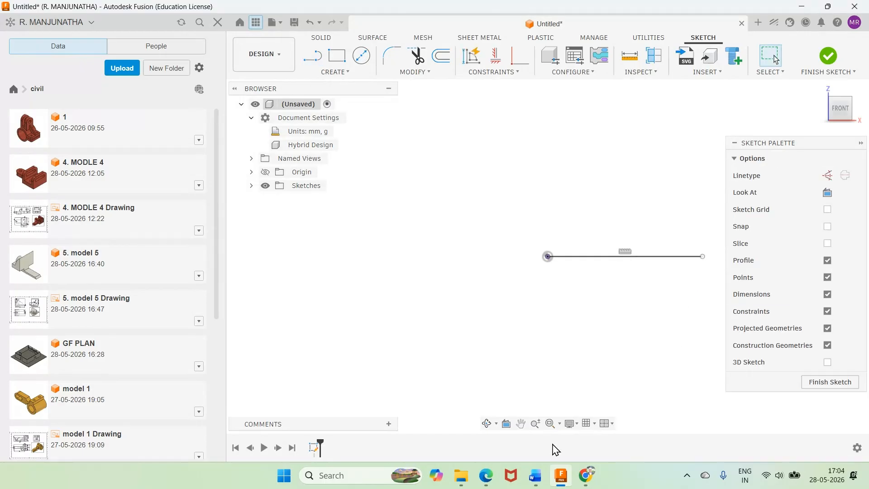
# Step: Check the base length in the Word drawing and dimension the horizontal line to 90 mm in Fusion
pyautogui.click(535, 475)
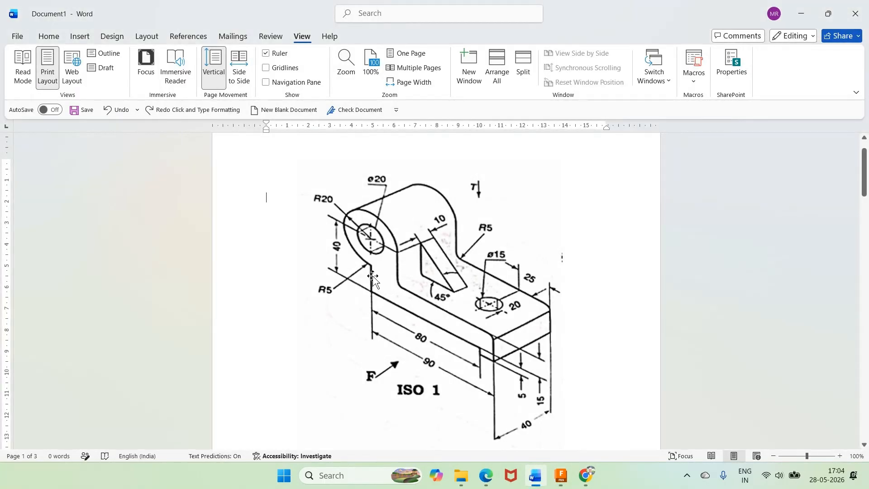
pyautogui.click(561, 476)
pyautogui.press('d')
pyautogui.click(645, 257)
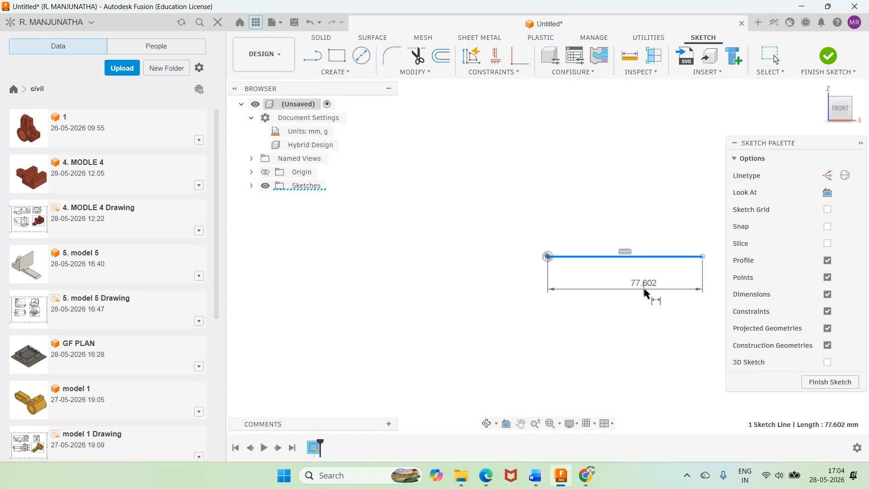
pyautogui.click(645, 289)
pyautogui.write('9')
pyautogui.press('Return')
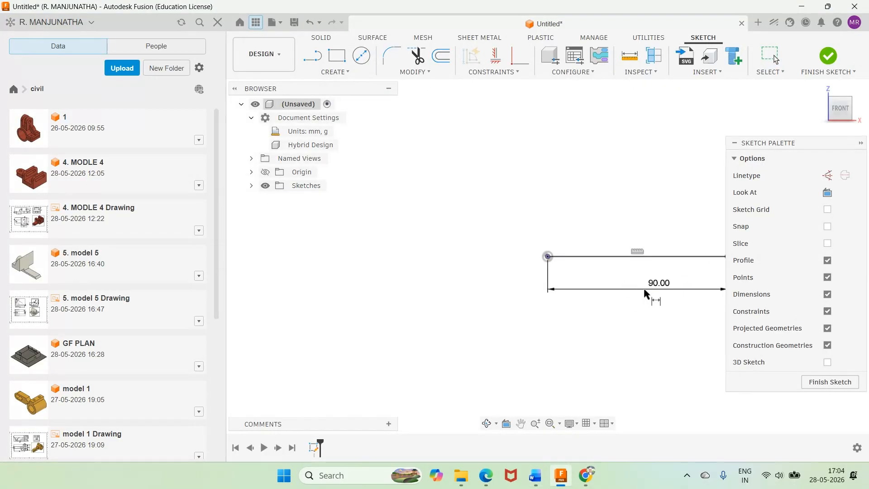
# Step: Draw a vertical line upward from the right end of the 90 mm base line
pyautogui.click(521, 423)
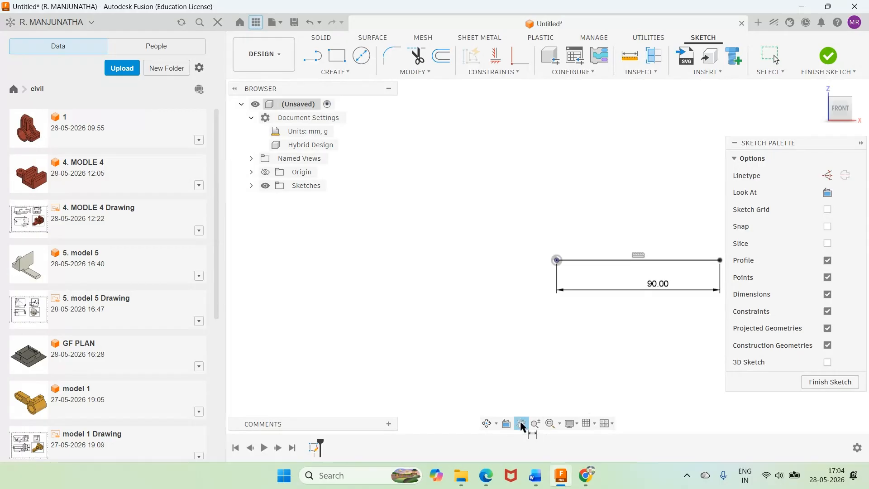
pyautogui.moveTo(592, 339); pyautogui.dragTo(465, 343)
pyautogui.rightClick(509, 345)
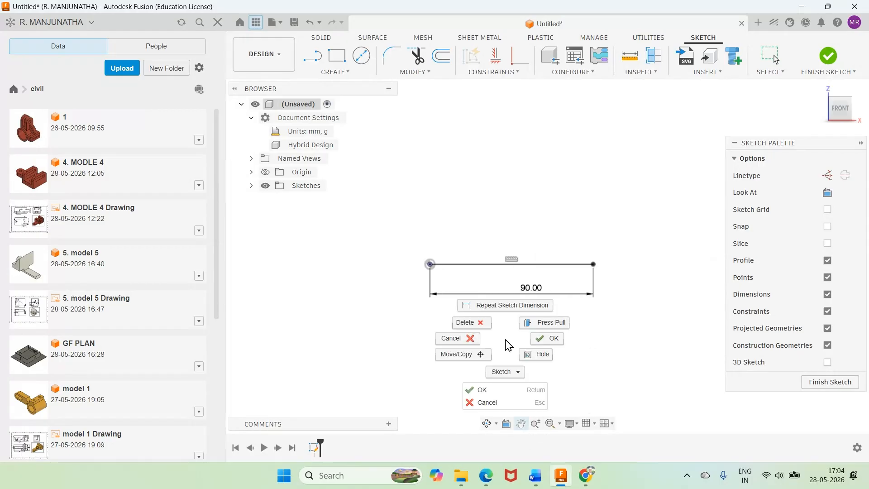
pyautogui.click(498, 401)
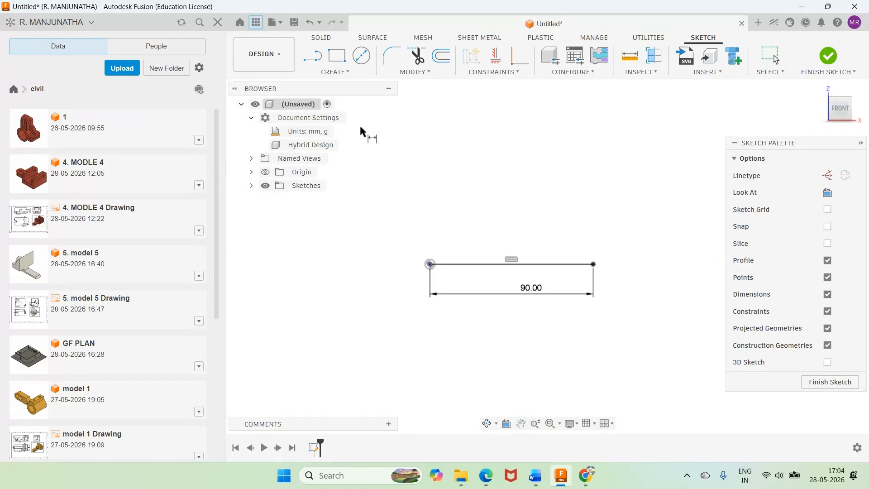
pyautogui.click(316, 58)
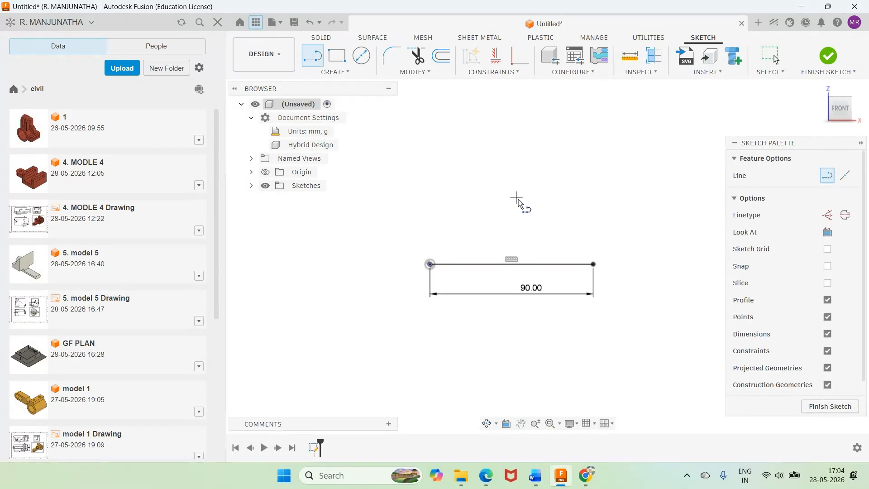
pyautogui.click(592, 263)
pyautogui.click(593, 224)
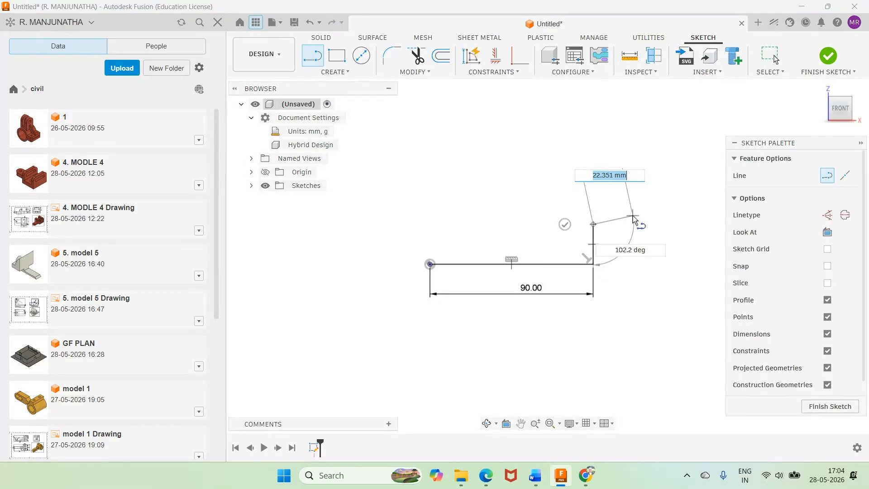
pyautogui.press('Escape')
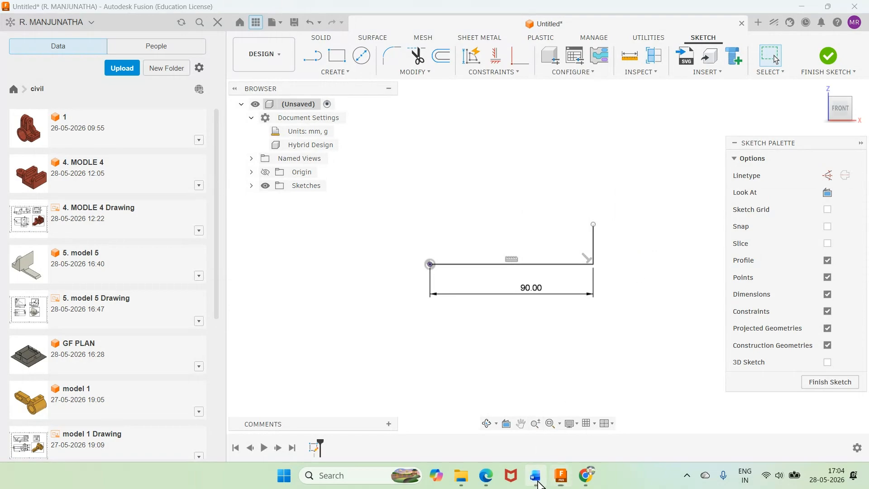
# Step: Consult the Word drawing for the base thickness and dimension the vertical end line to 15 mm
pyautogui.click(535, 476)
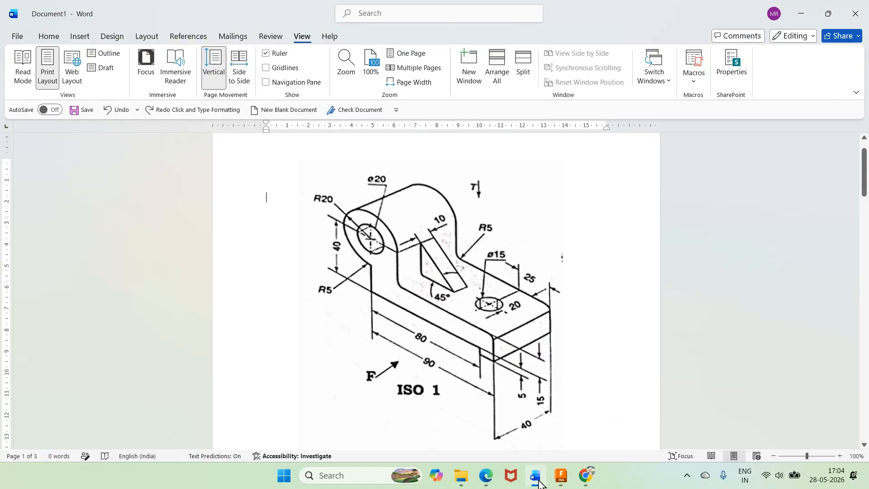
pyautogui.click(539, 484)
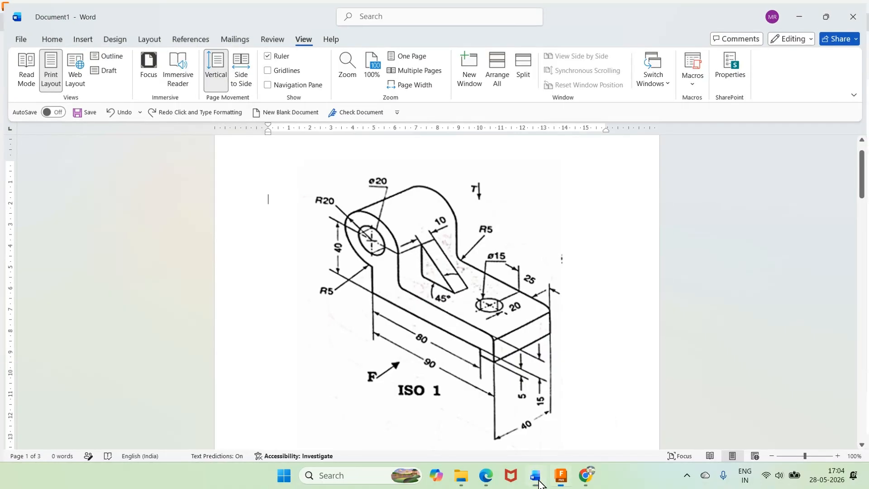
pyautogui.click(606, 254)
pyautogui.write('15')
pyautogui.press('Return')
# Step: Draw a short vertical line about 7.5 mm up from the base line near its right end, and a horizontal line back to above the origin
pyautogui.click(314, 61)
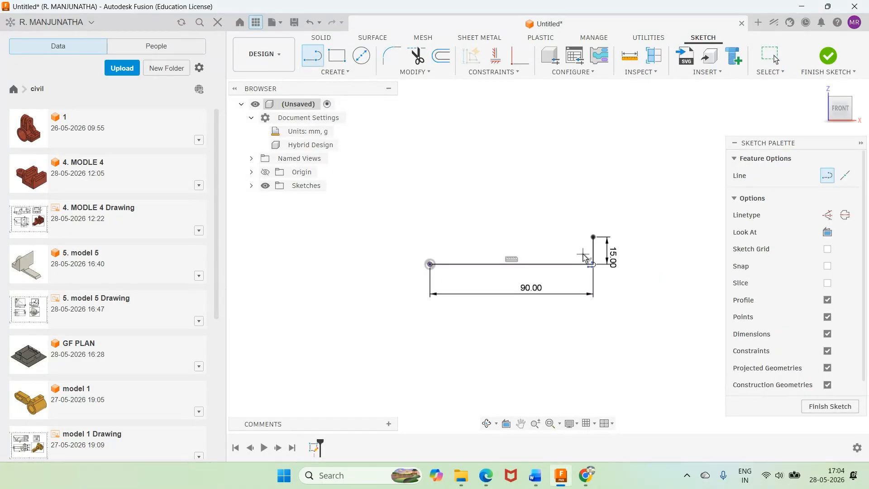
pyautogui.click(591, 264)
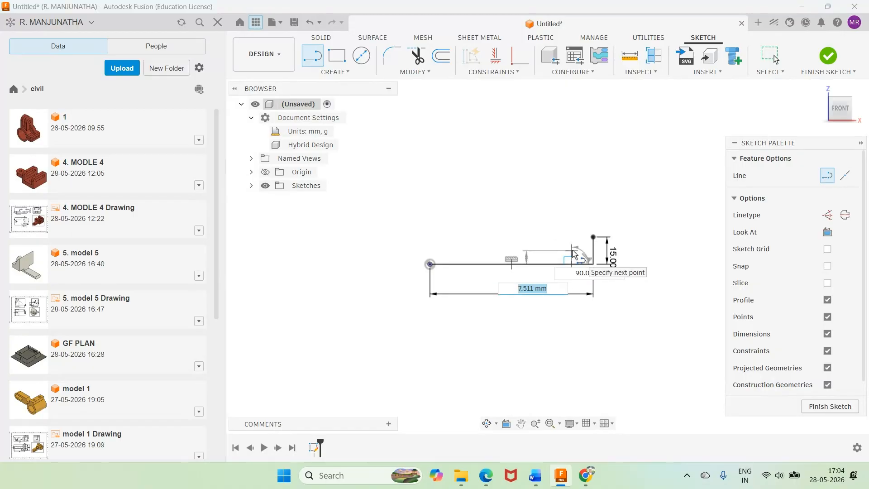
pyautogui.click(430, 252)
pyautogui.press('Escape')
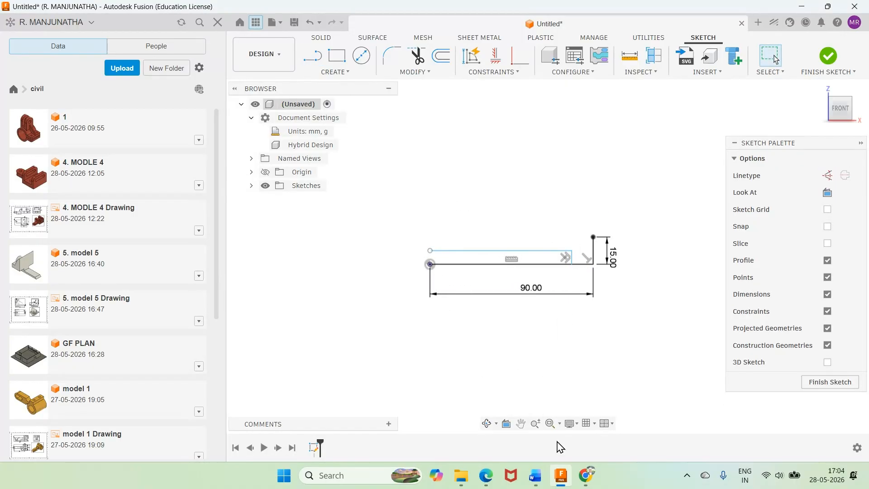
# Step: Check the recess length in the Word drawing and dimension the short vertical line 80 mm from the origin
pyautogui.click(535, 480)
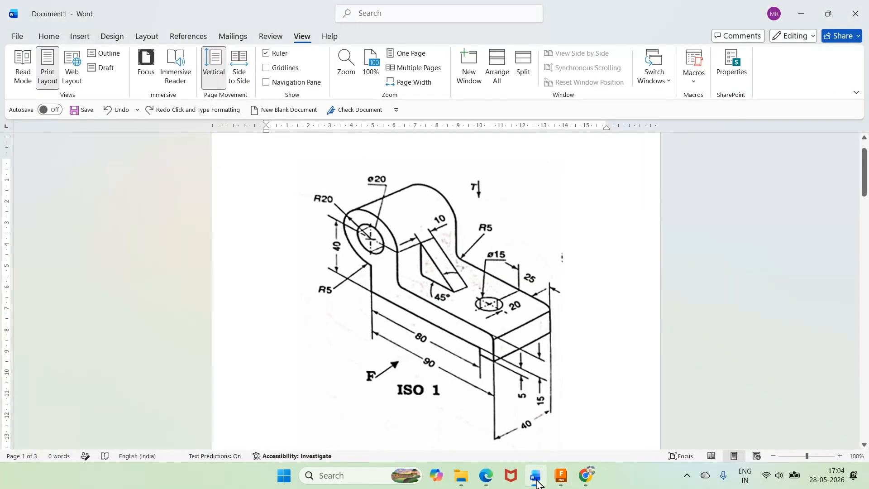
pyautogui.click(536, 480)
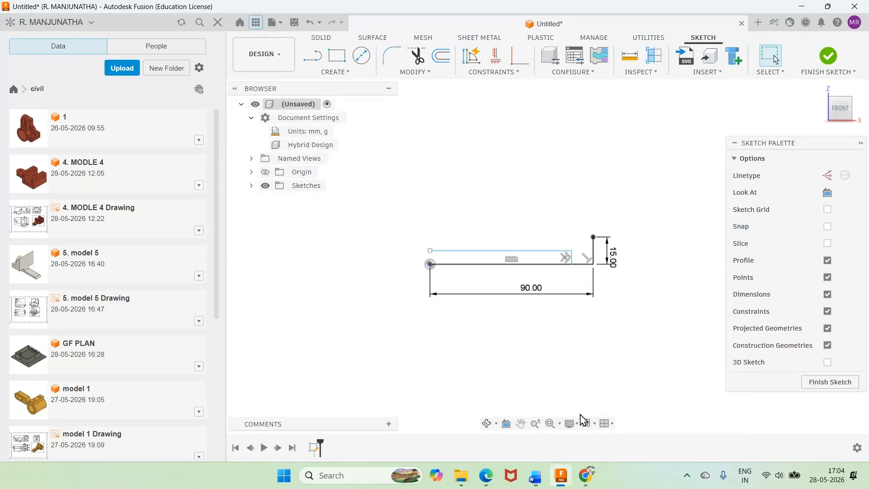
pyautogui.click(430, 264)
pyautogui.click(571, 257)
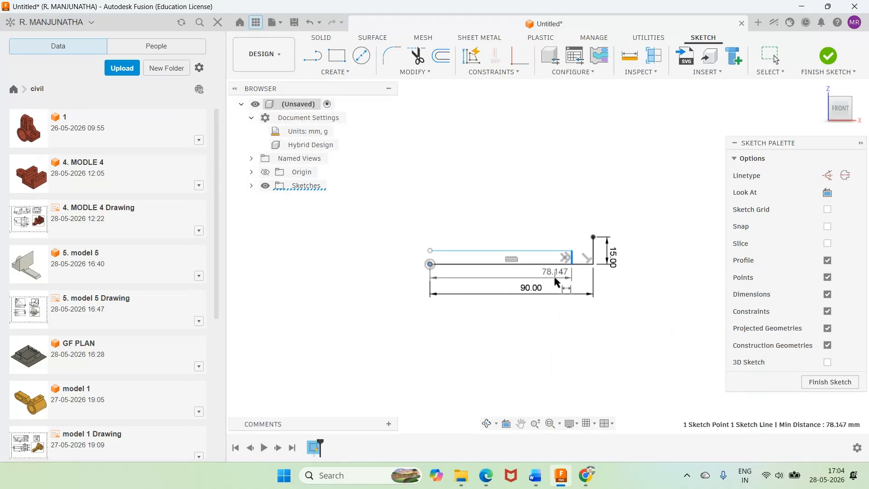
pyautogui.click(554, 278)
pyautogui.write('80')
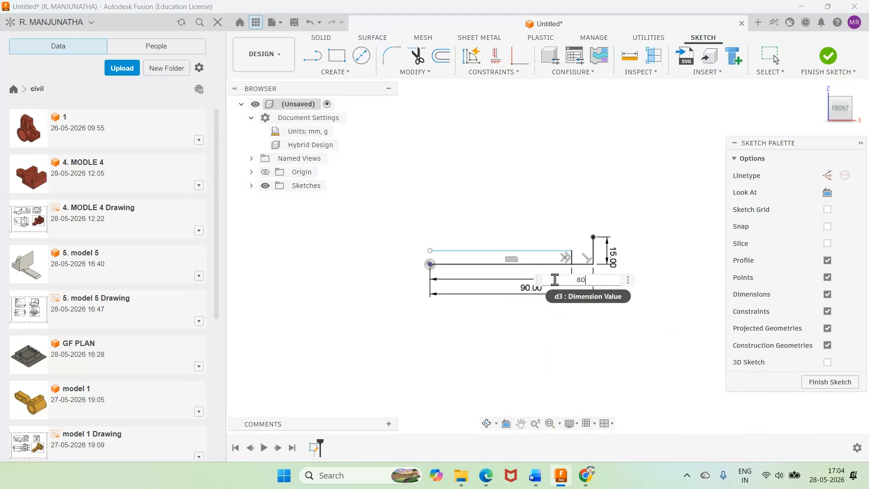
pyautogui.press('Return')
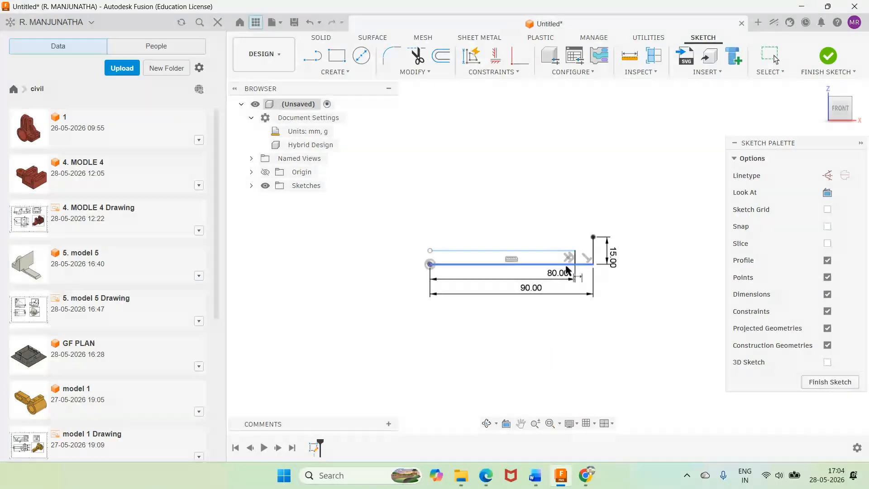
# Step: Dimension the height of the short vertical step line to 5 mm
pyautogui.click(576, 261)
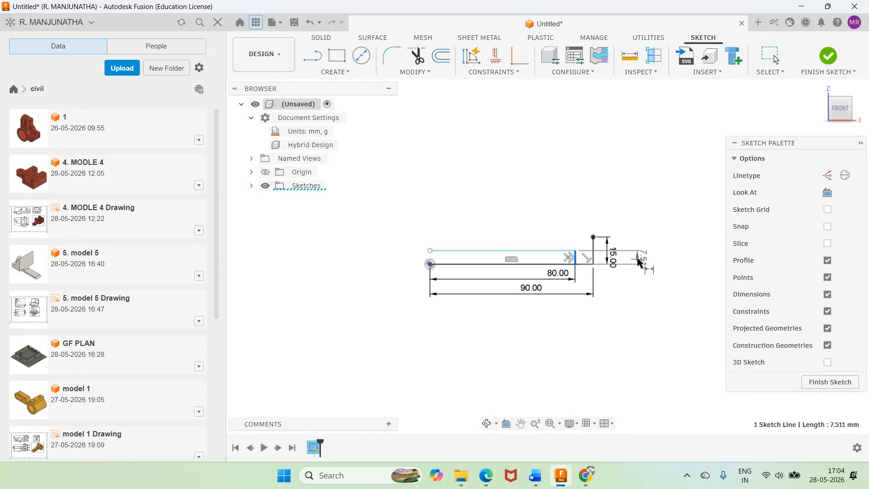
pyautogui.click(637, 259)
pyautogui.write('5')
pyautogui.press('Return')
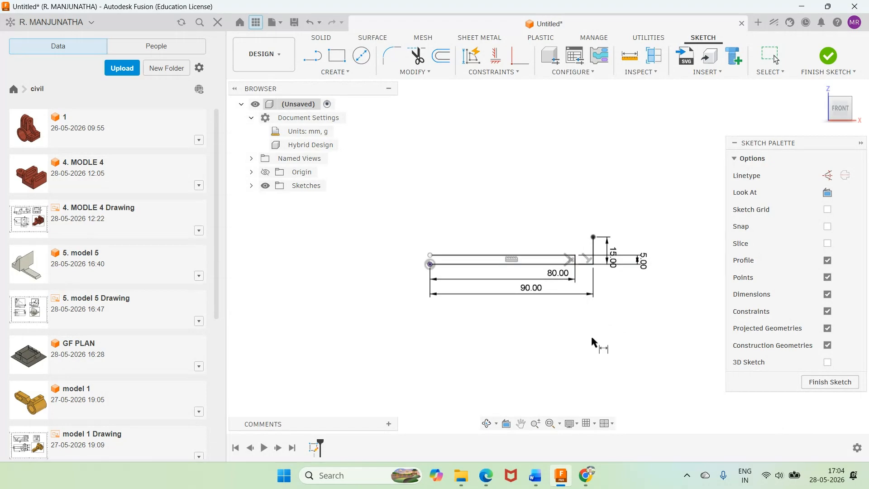
# Step: Review the cylindrical boss in the Word drawing and draw a circle for it above the origin in the Fusion sketch
pyautogui.click(535, 475)
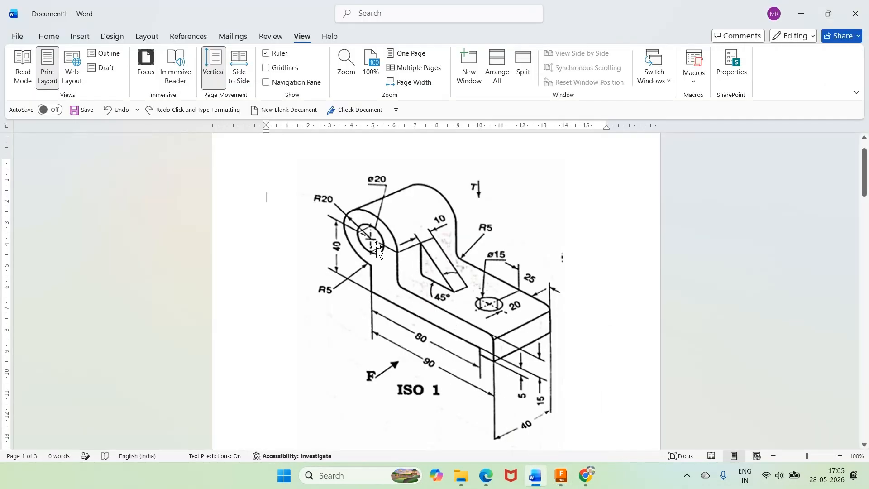
pyautogui.click(561, 475)
pyautogui.press('c')
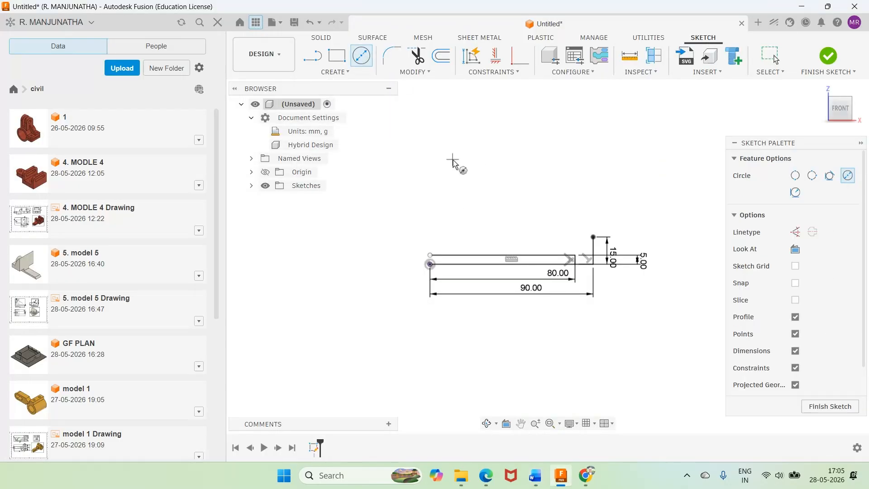
pyautogui.click(431, 162)
pyautogui.click(427, 200)
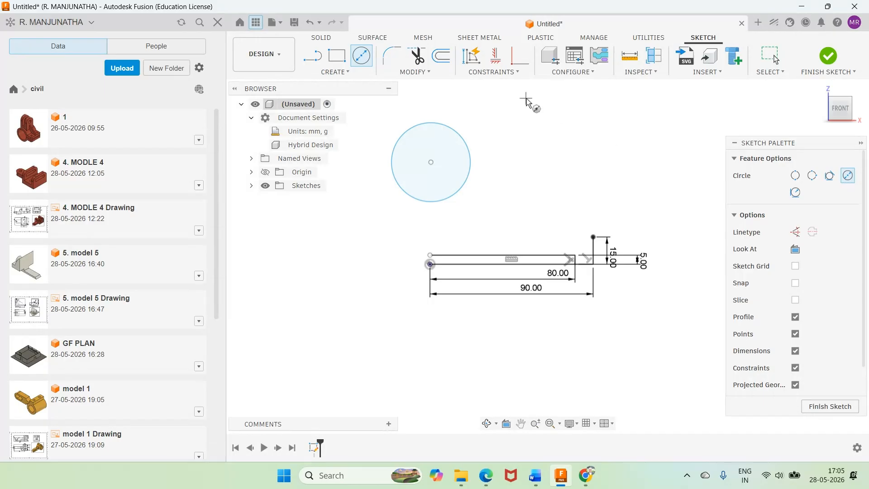
# Step: Align the circle's centre vertically with the sketch origin using a Horizontal/Vertical constraint
pyautogui.click(495, 55)
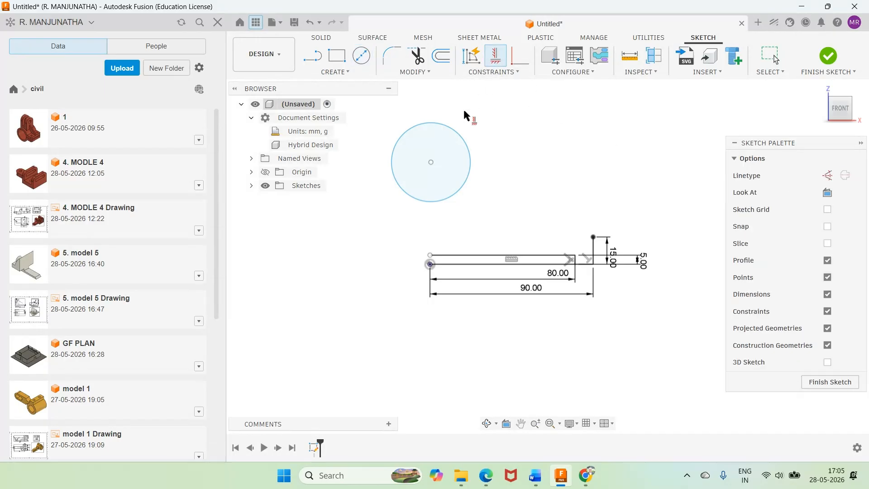
pyautogui.click(431, 162)
pyautogui.click(430, 263)
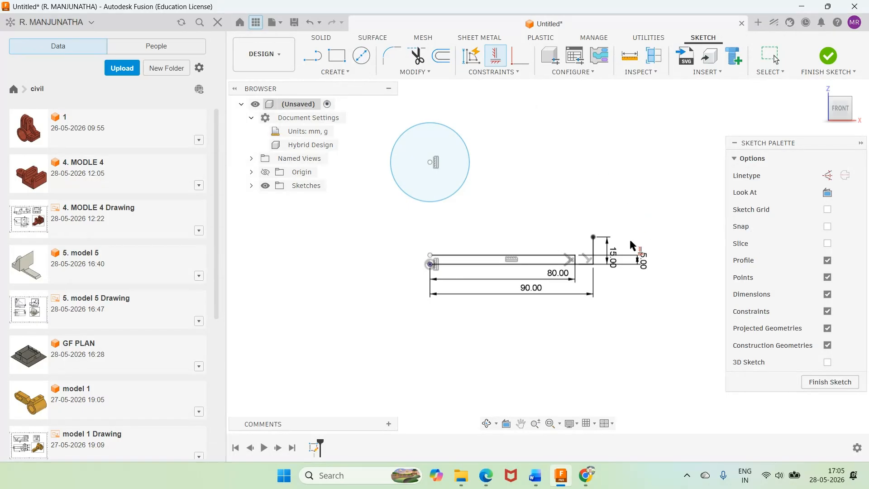
# Step: Check the boss radius in the Word drawing and dimension the circle's diameter to 40 mm in the Fusion sketch
pyautogui.click(533, 477)
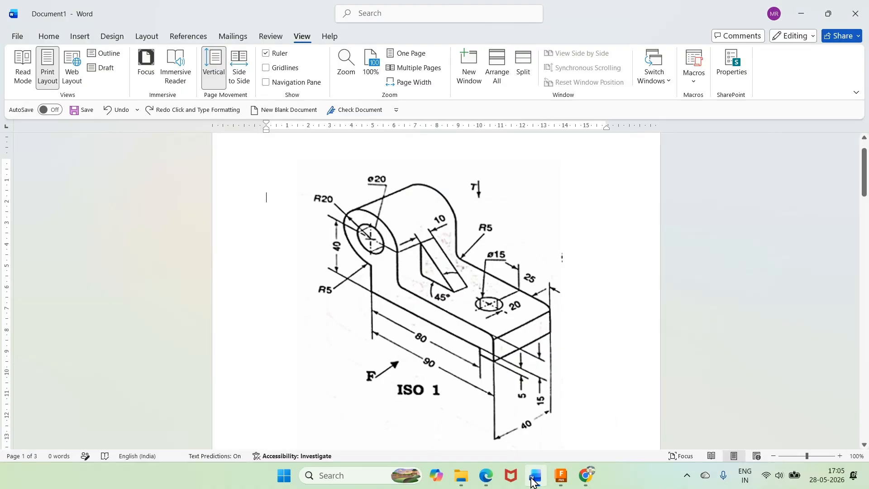
pyautogui.click(533, 479)
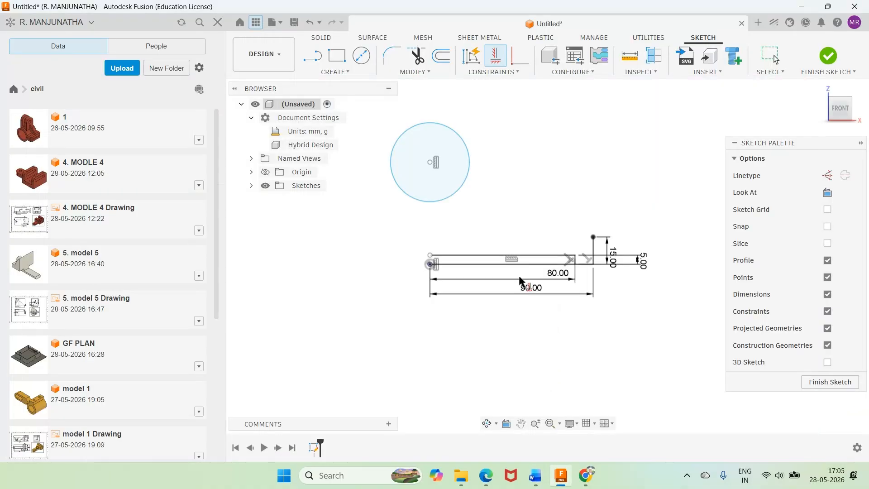
pyautogui.press('d')
pyautogui.click(466, 145)
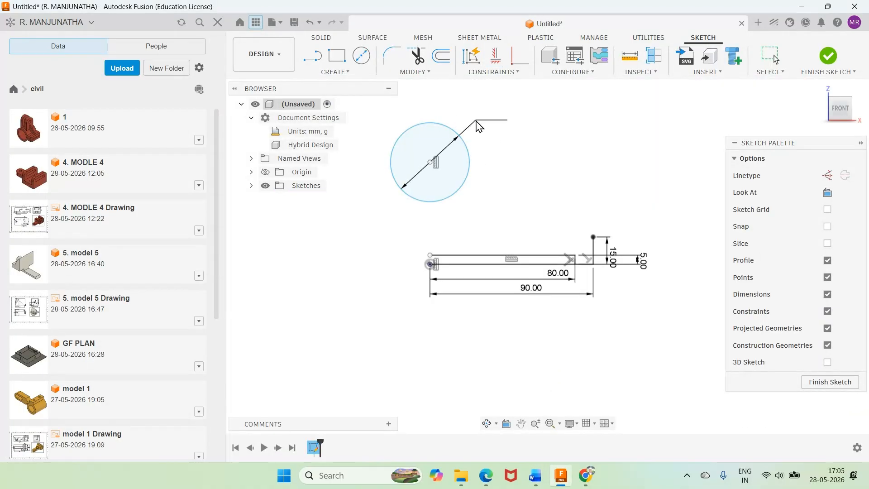
pyautogui.click(478, 122)
pyautogui.write('40')
pyautogui.press('Return')
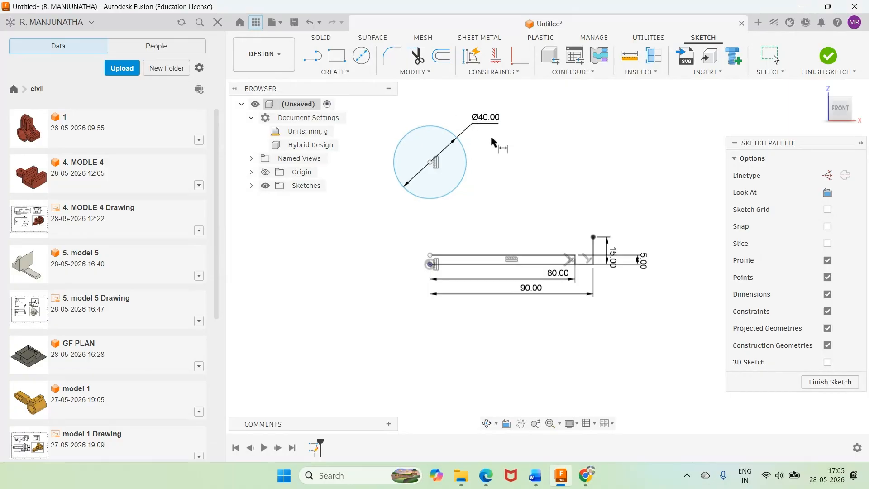
# Step: Check the base outline in the Word drawing and draw the base's horizontal upper edge from the 15 mm line's upper end past the origin
pyautogui.click(535, 475)
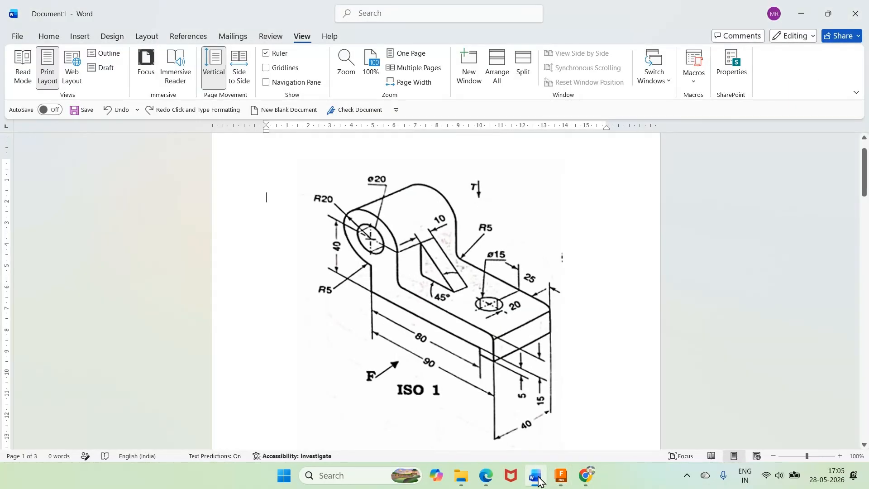
pyautogui.click(538, 480)
pyautogui.click(312, 57)
pyautogui.click(592, 237)
pyautogui.click(424, 236)
pyautogui.press('Escape')
# Step: Draw a vertical line about 62 mm long beside the circle, crossing the base's upper edge
pyautogui.click(311, 56)
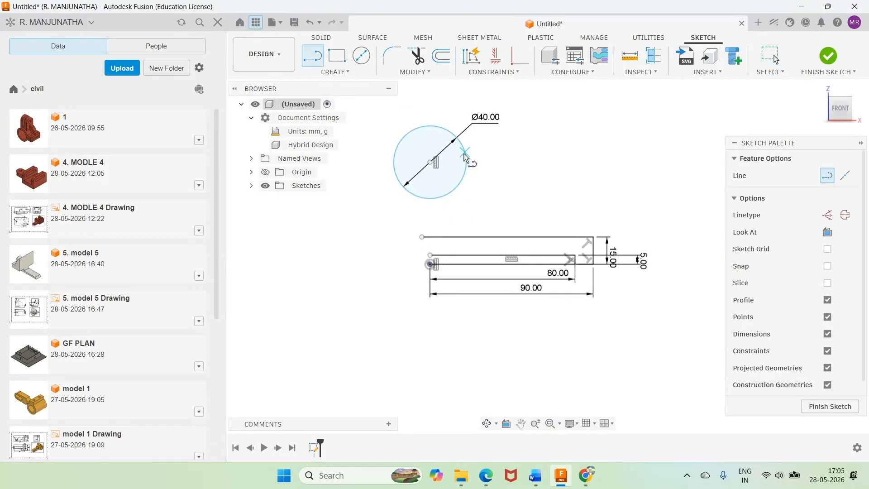
pyautogui.click(502, 134)
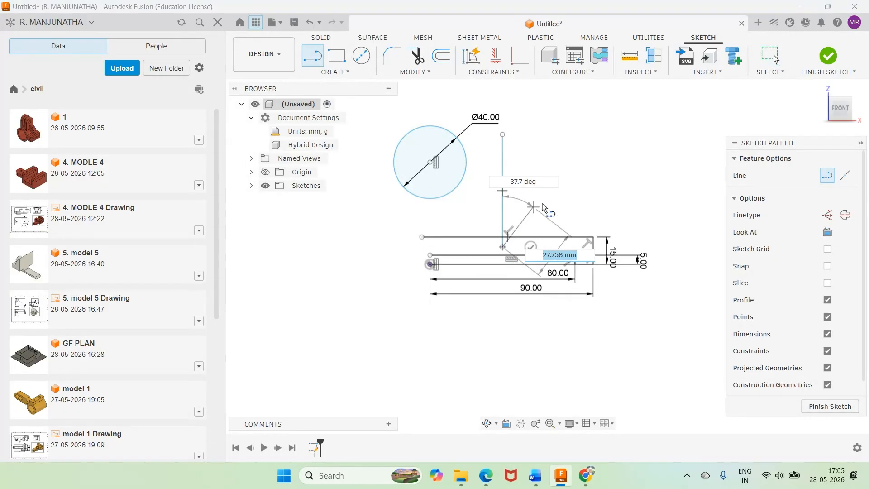
pyautogui.click(502, 247)
pyautogui.press('Escape')
# Step: Make the tall vertical line tangent to the 40 mm circle
pyautogui.click(493, 72)
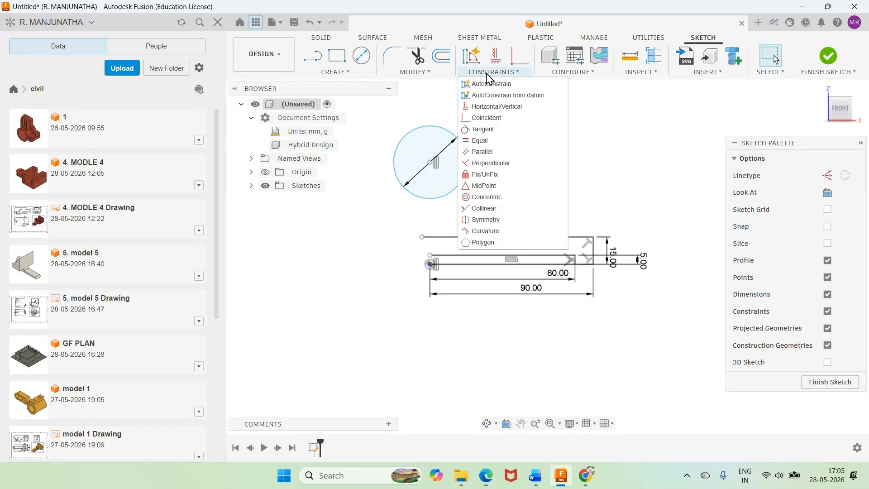
pyautogui.click(475, 129)
pyautogui.click(503, 172)
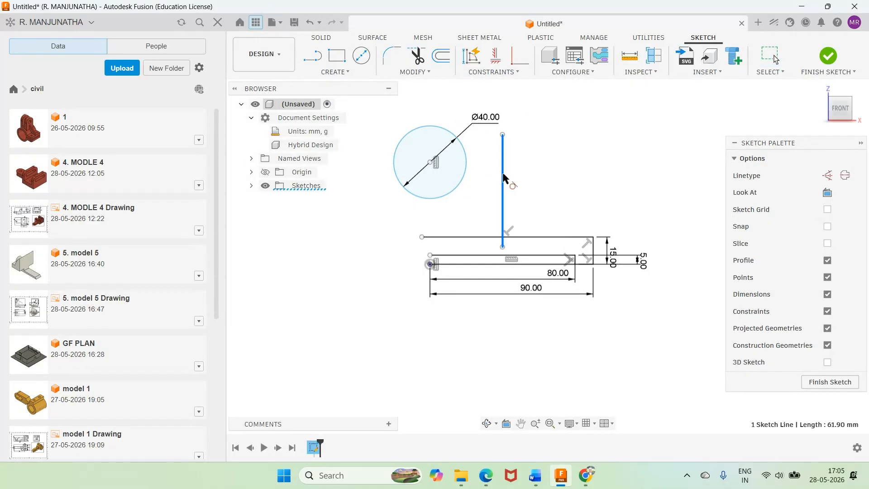
pyautogui.click(463, 176)
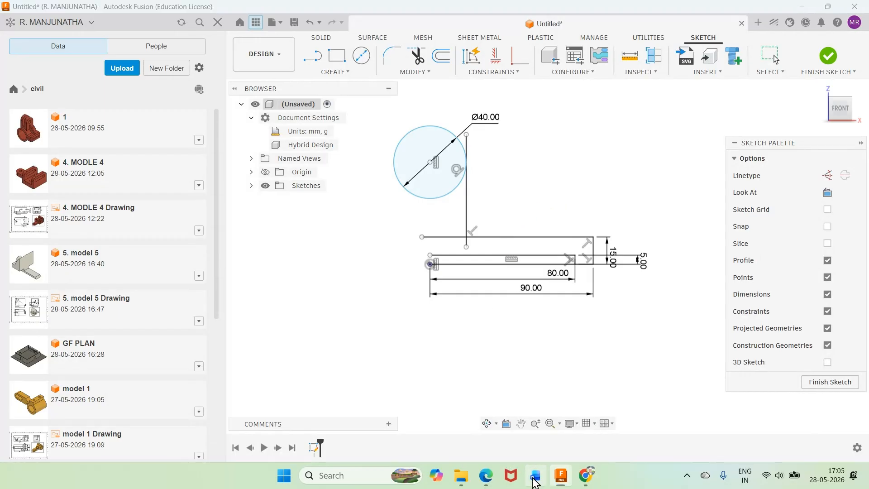
# Step: Check the corner radius in the Word drawing and fillet the tangent line and the base's upper edge with a 5 mm radius
pyautogui.click(505, 430)
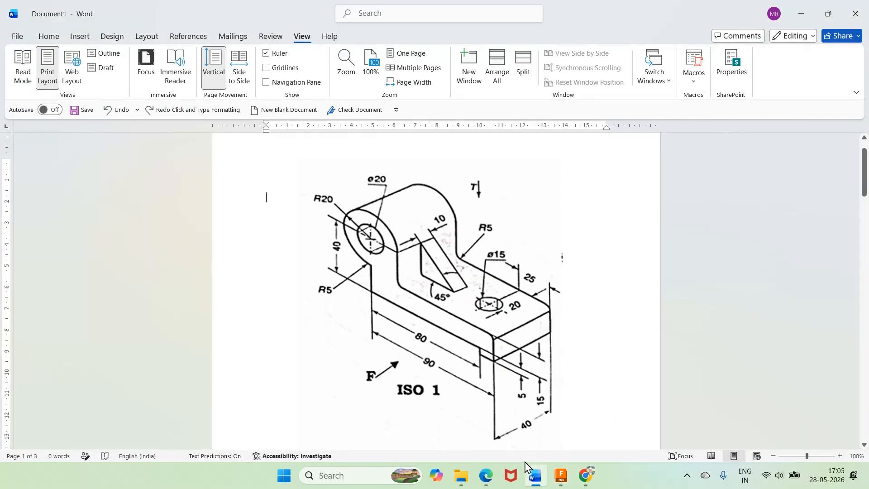
pyautogui.click(560, 481)
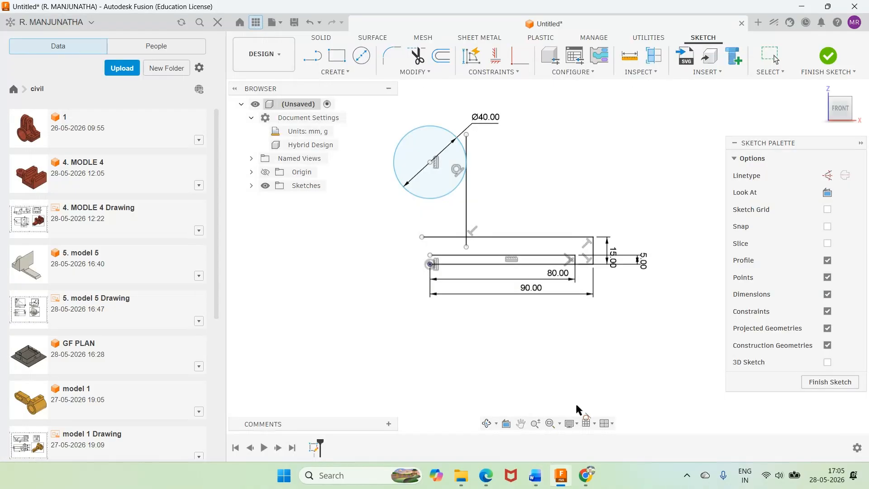
pyautogui.click(391, 55)
pyautogui.click(466, 218)
pyautogui.click(489, 237)
pyautogui.write('5')
pyautogui.press('Return')
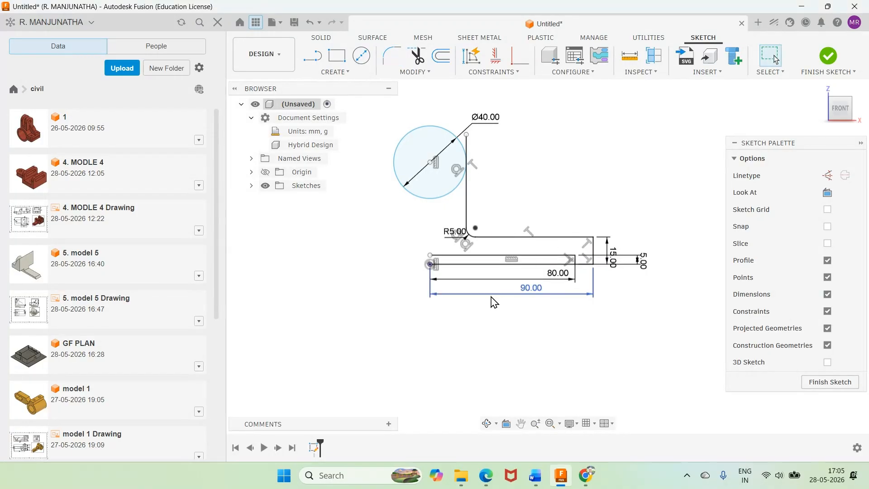
# Step: Draw a vertical line about 36 mm long from the sketch origin up to the circle
pyautogui.click(312, 56)
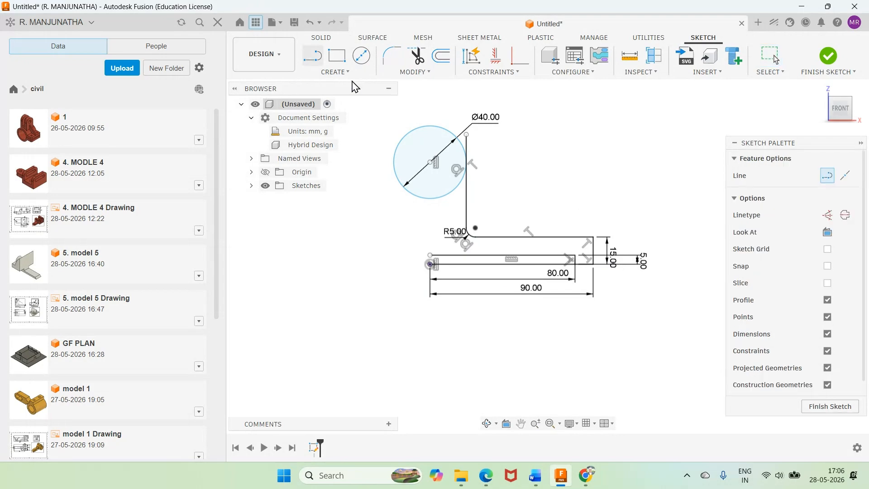
pyautogui.click(431, 263)
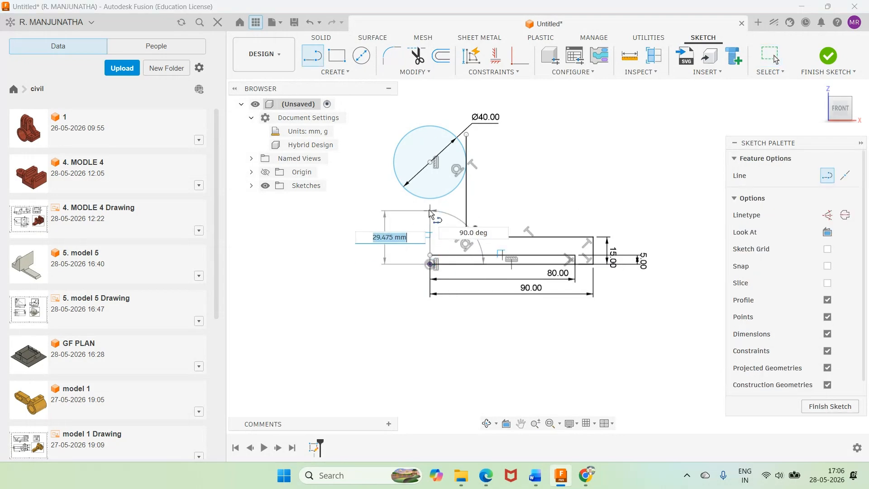
pyautogui.click(433, 202)
pyautogui.press('Escape')
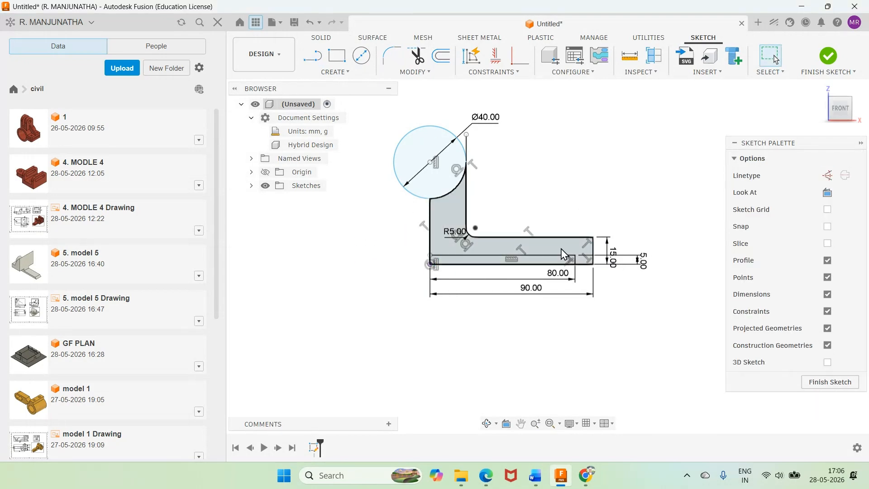
pyautogui.scroll(1, 476, 295)
pyautogui.scroll(6, 438, 266)
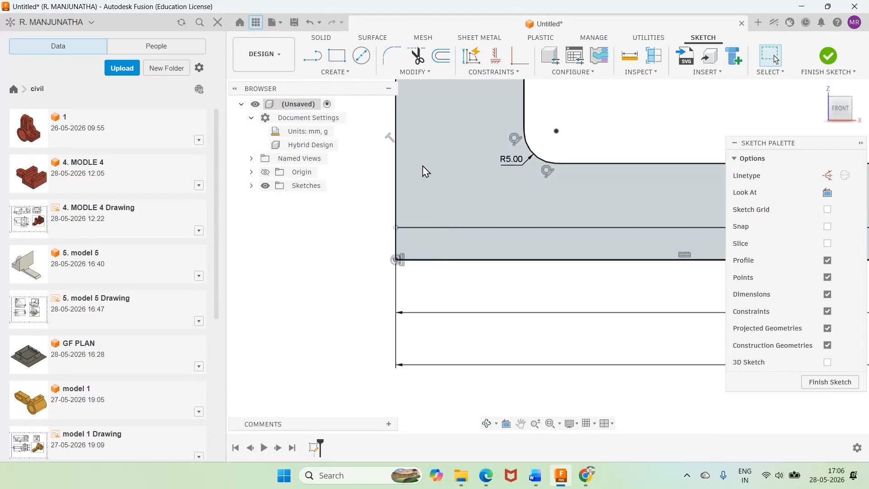
pyautogui.press('t')
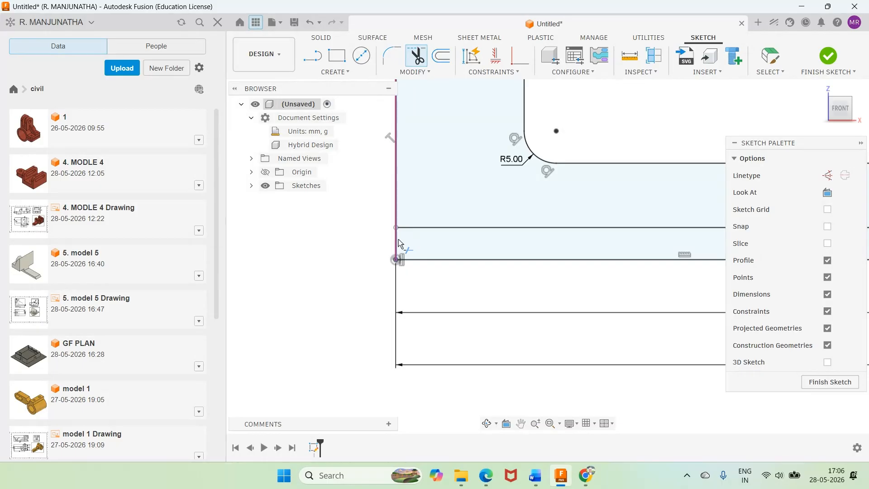
pyautogui.scroll(8, 416, 229)
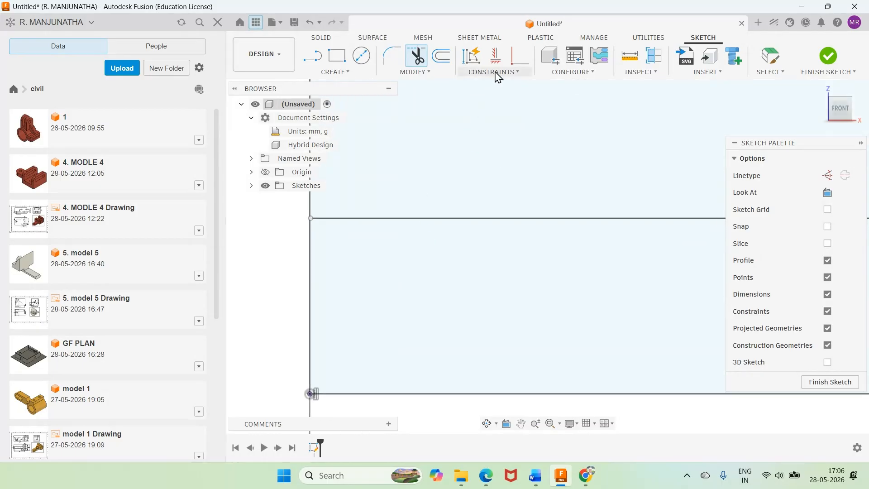
pyautogui.click(520, 55)
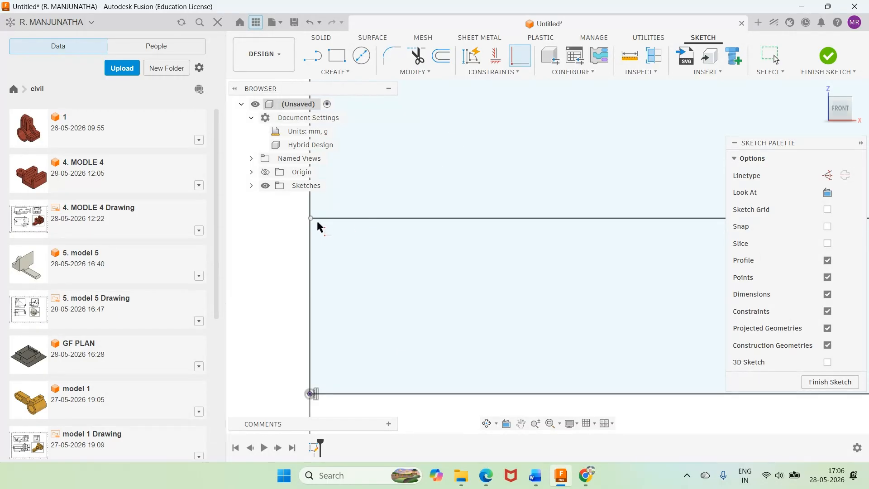
pyautogui.click(310, 238)
pyautogui.scroll(-4, 373, 254)
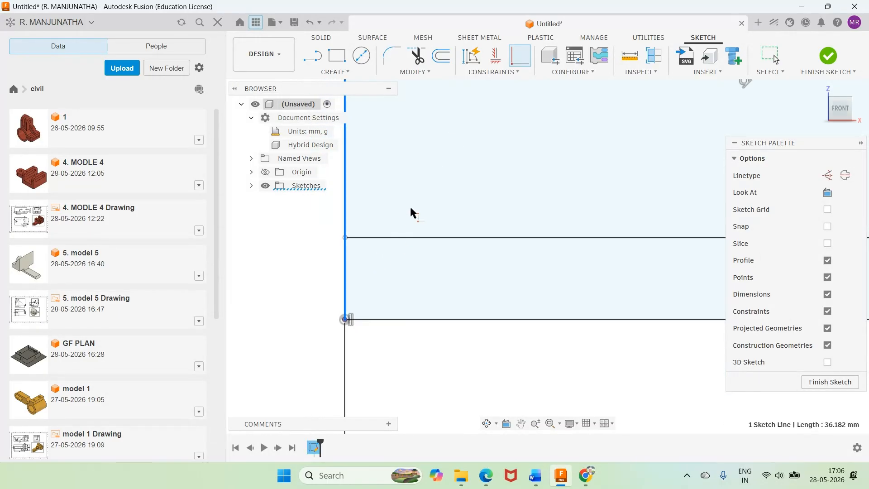
pyautogui.press('Escape')
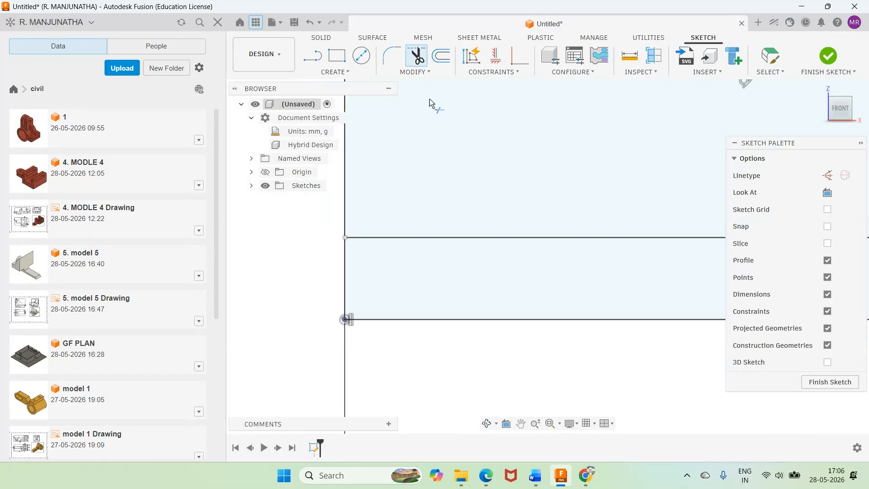
# Step: Trim the vertical line above the sketch origin at its lowest section
pyautogui.click(416, 56)
pyautogui.click(347, 256)
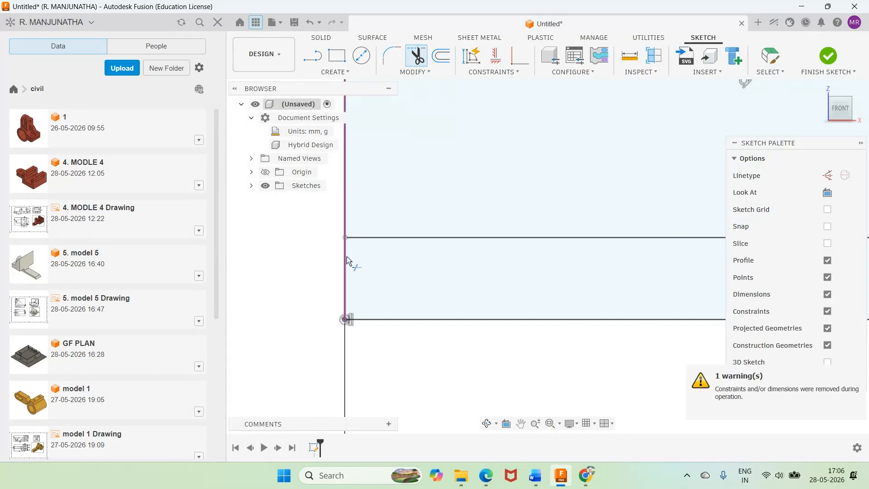
pyautogui.scroll(-1, 358, 258)
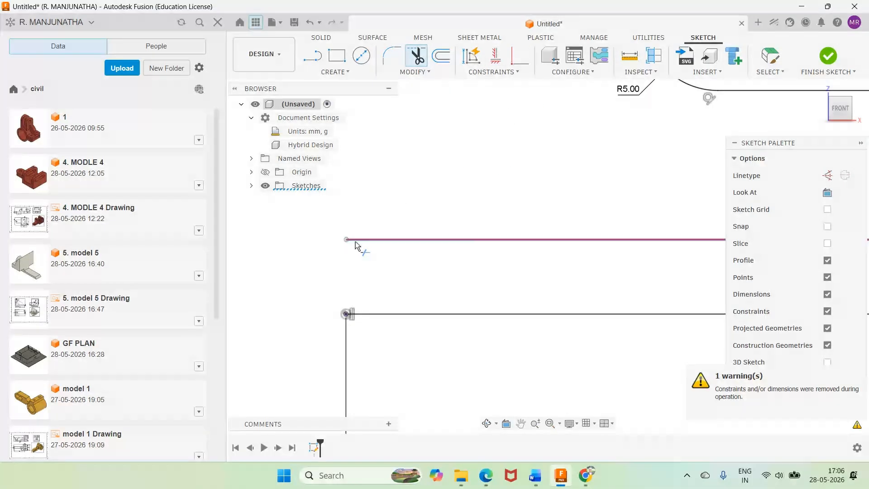
# Step: Trim the horizontal recess line above the base's lower edge and undo that trim
pyautogui.click(389, 242)
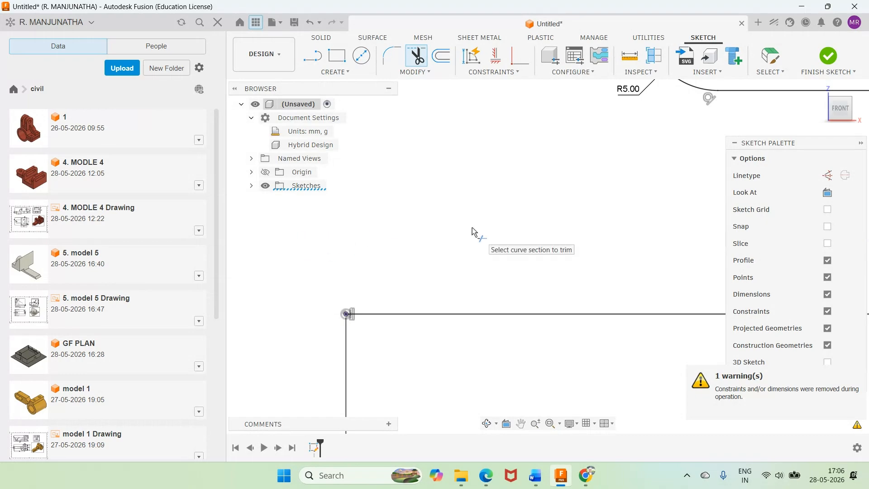
pyautogui.press('Escape')
pyautogui.hotkey('ctrl', 'z')
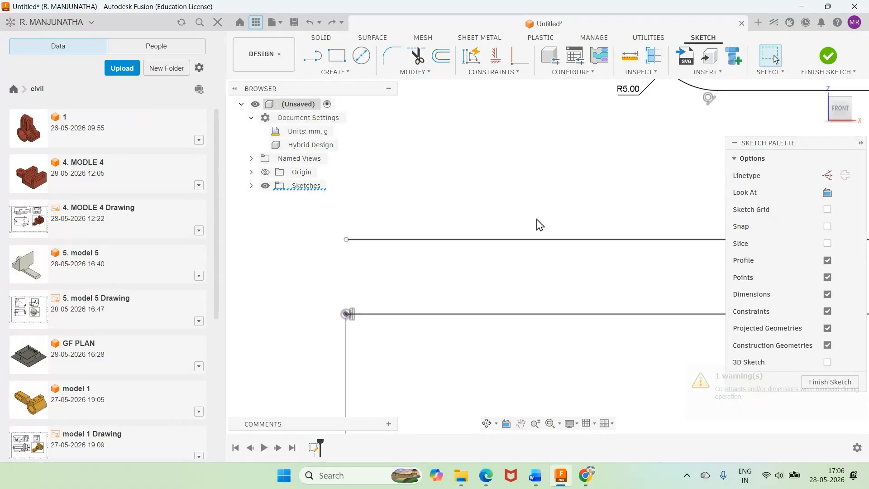
# Step: Apply an Equal constraint between the base's 90 mm lower edge and the horizontal recess line above it
pyautogui.scroll(-6, 539, 225)
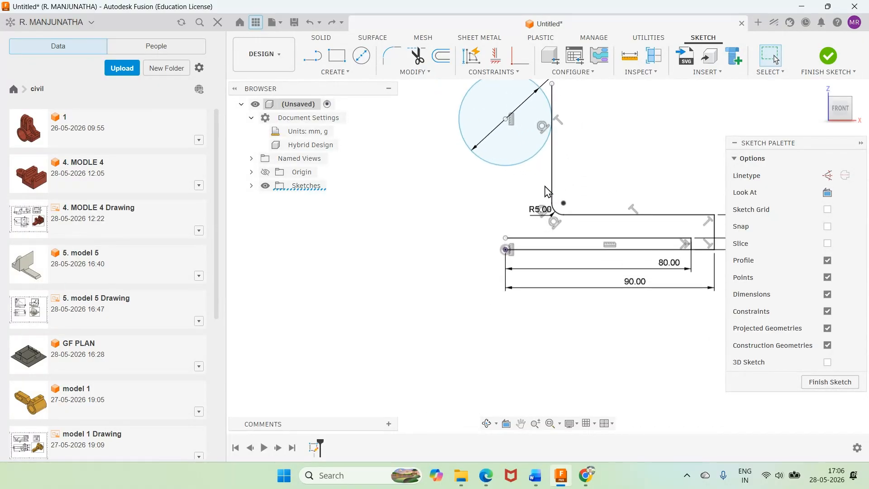
pyautogui.scroll(2, 546, 191)
pyautogui.scroll(-4, 597, 244)
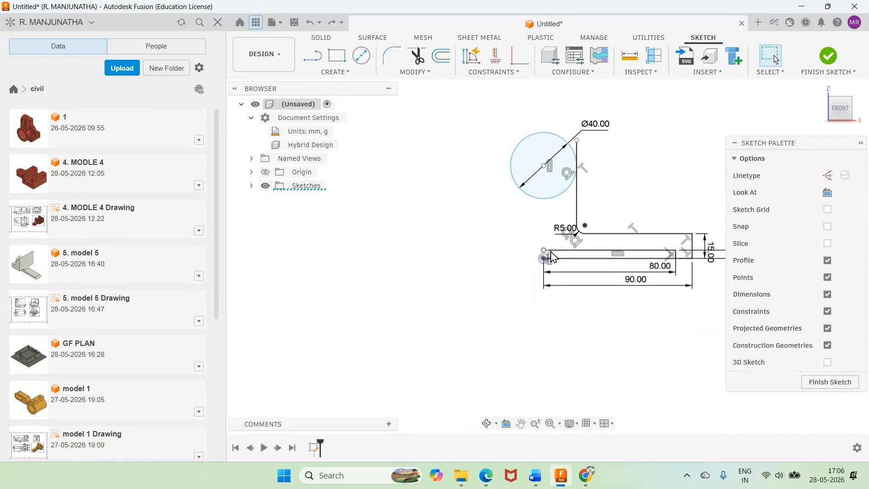
pyautogui.scroll(2, 599, 280)
pyautogui.scroll(2, 599, 279)
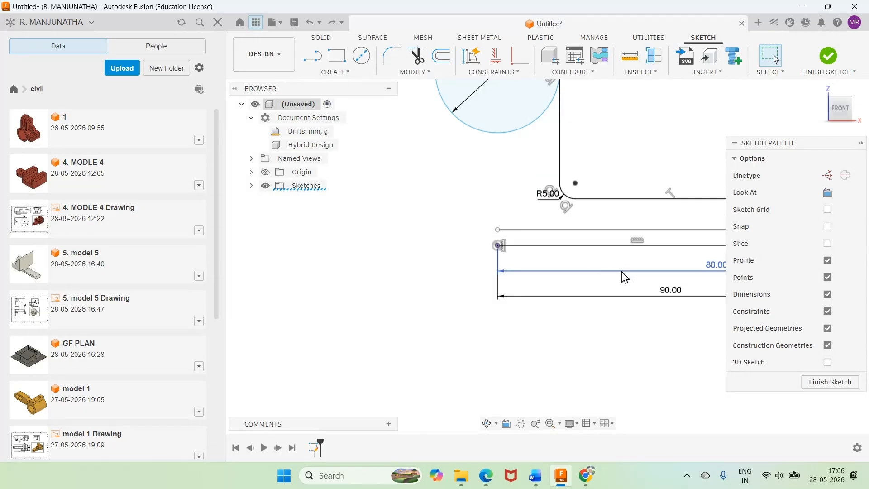
pyautogui.click(498, 73)
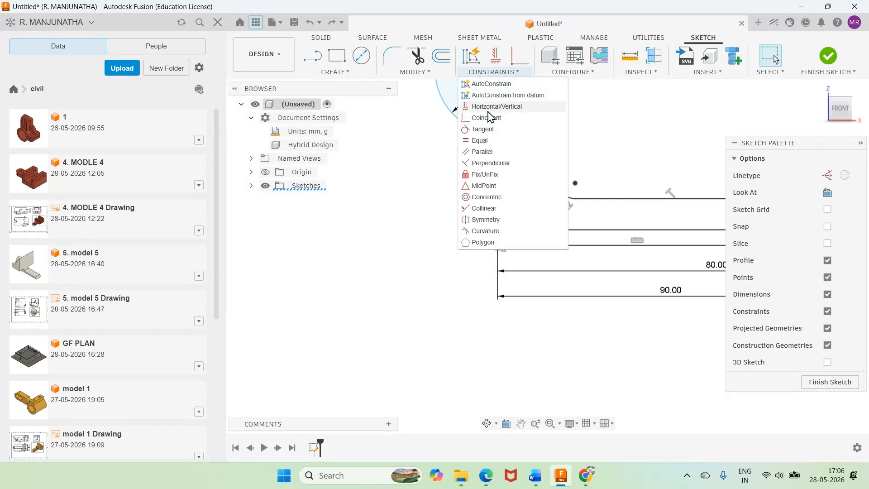
pyautogui.click(480, 151)
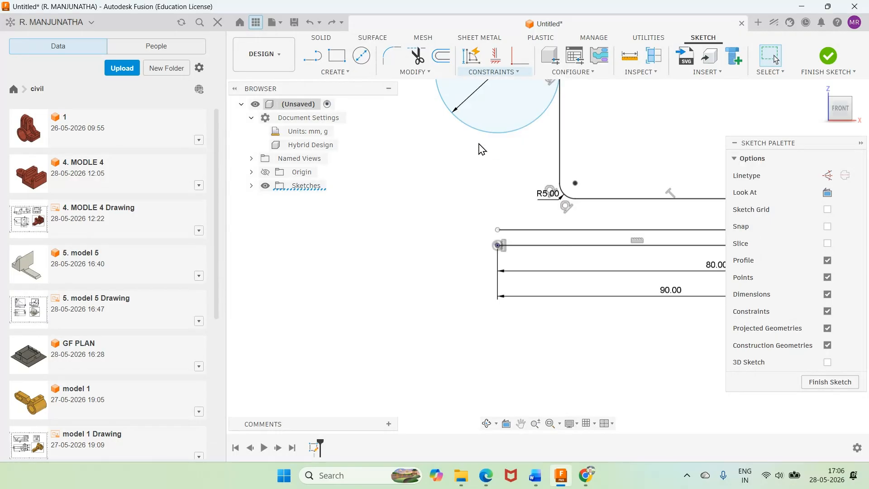
pyautogui.click(529, 245)
pyautogui.click(528, 229)
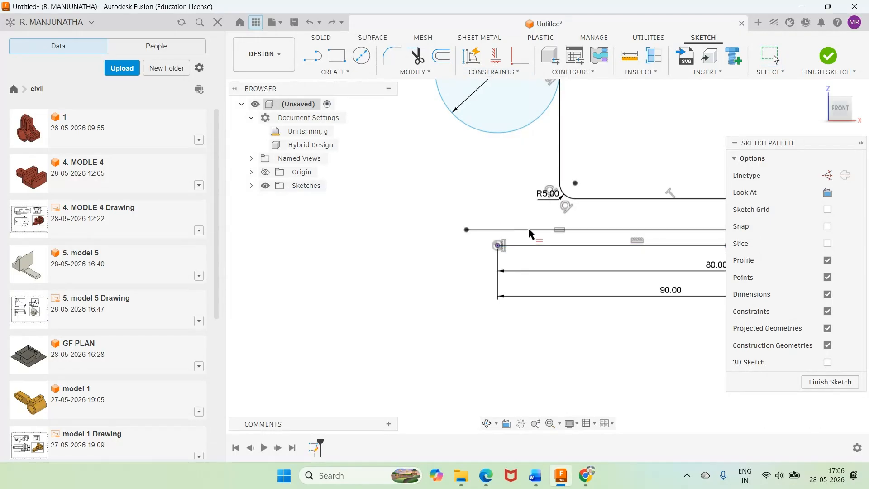
pyautogui.click(312, 57)
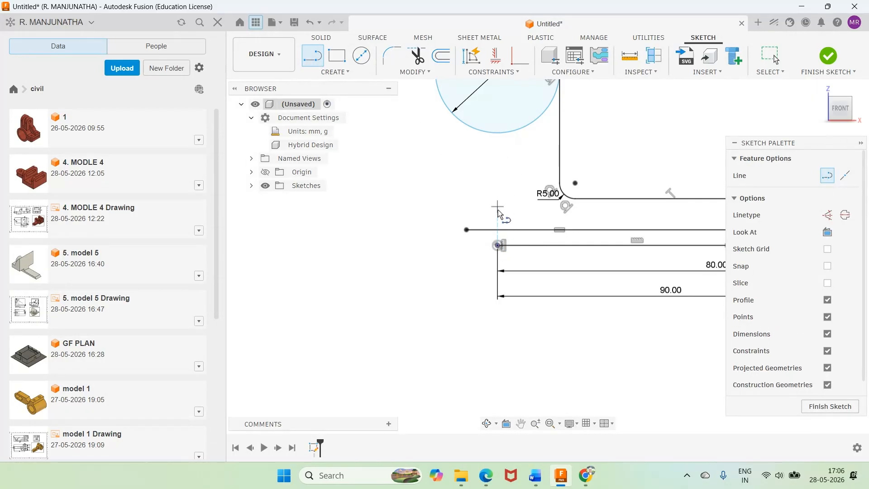
pyautogui.press('Escape')
pyautogui.click(310, 58)
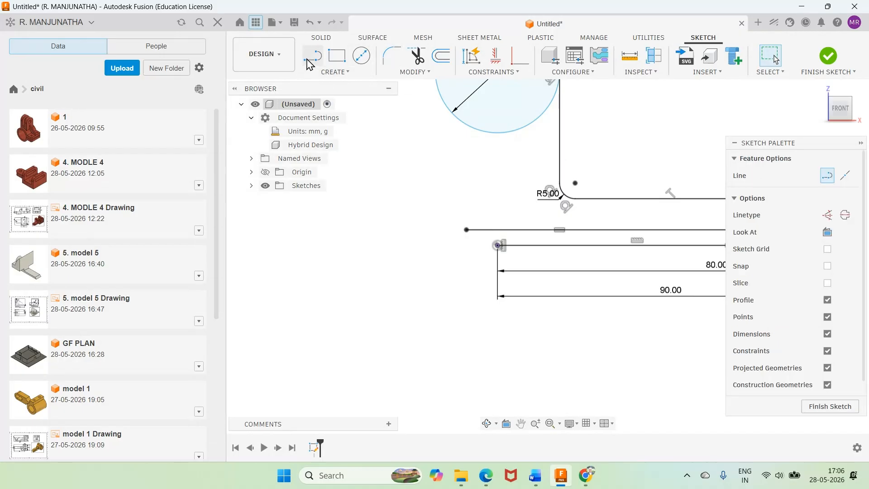
pyautogui.click(497, 246)
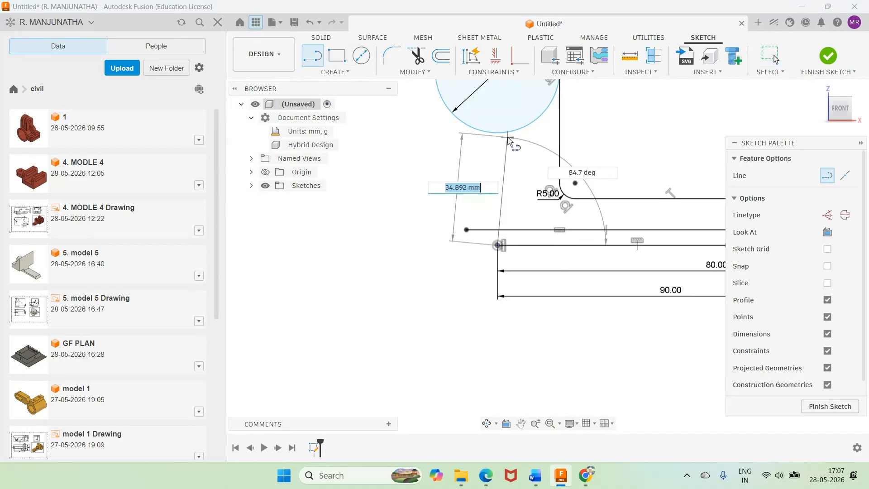
pyautogui.press('Escape')
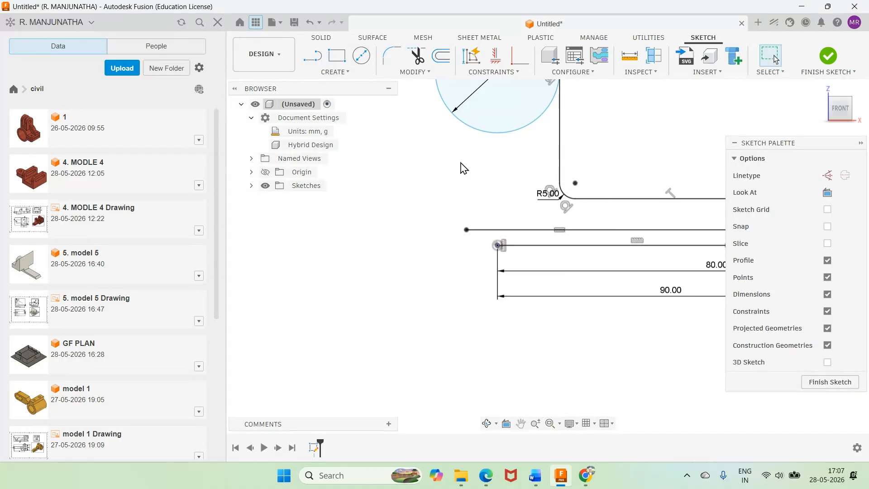
# Step: Draw a vertical line about 36 mm long from the sketch origin up to the lowest point of the circle
pyautogui.click(311, 56)
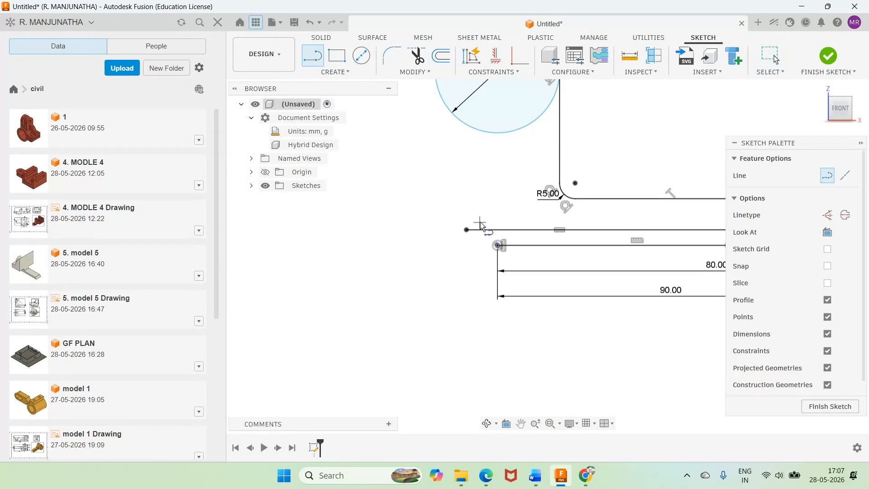
pyautogui.click(497, 245)
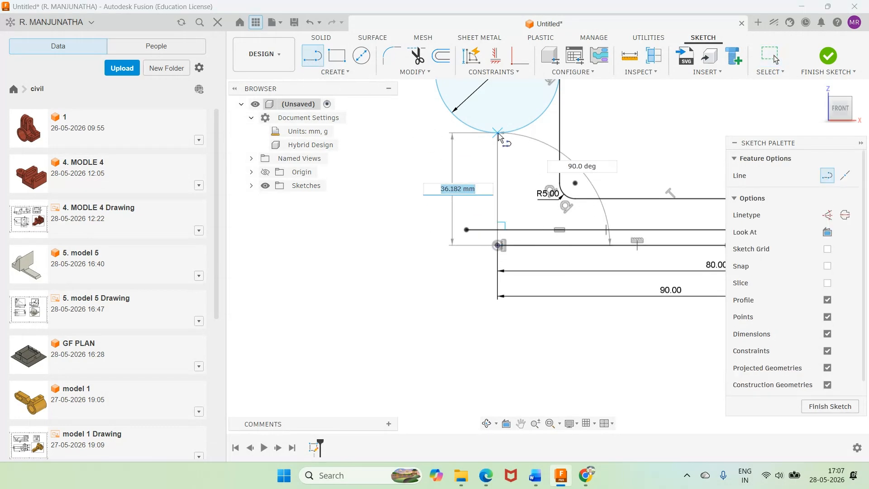
pyautogui.click(498, 133)
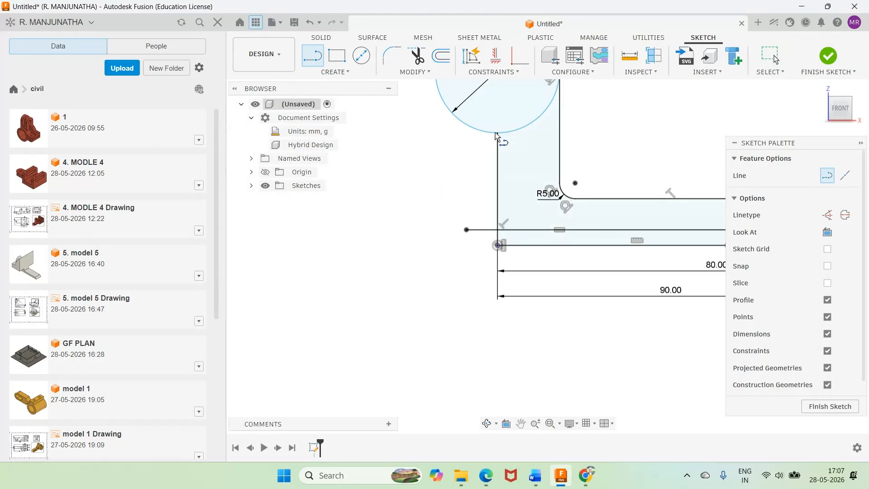
pyautogui.press('Escape')
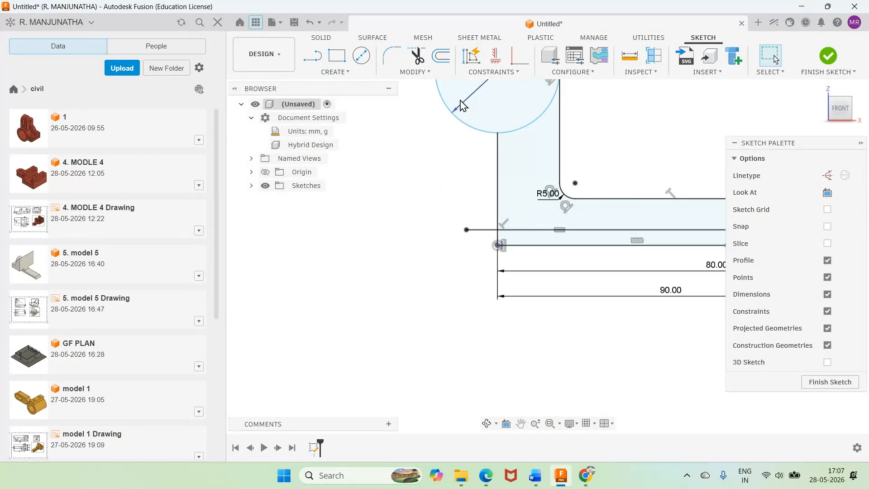
# Step: Trim the recess line's overhang beyond the vertical line, the vertical line's lowest section, and the base's lower edge beneath the recess
pyautogui.click(416, 55)
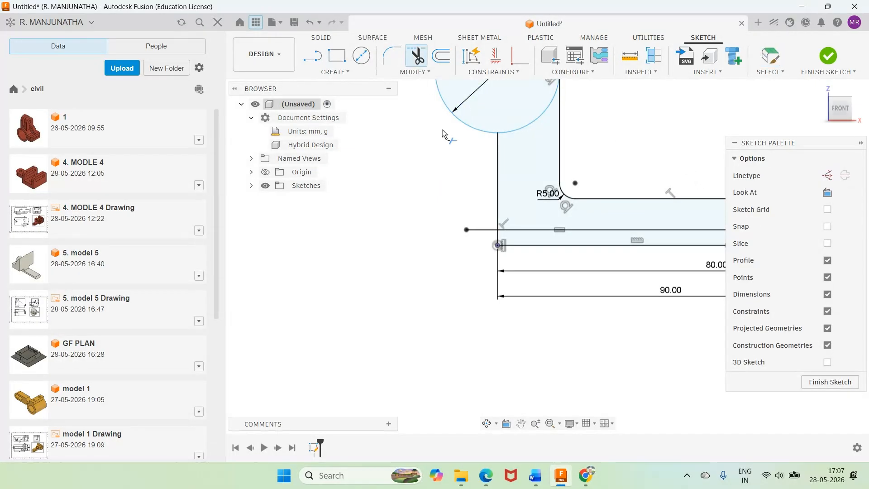
pyautogui.click(488, 229)
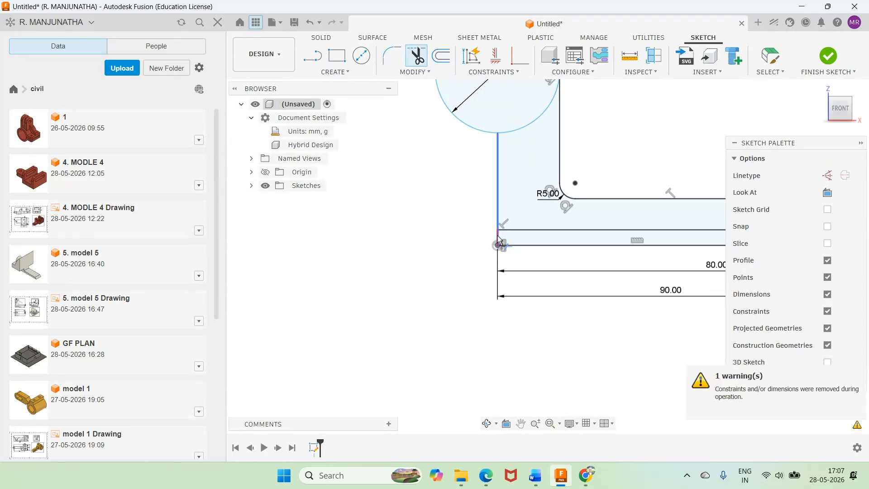
pyautogui.click(499, 238)
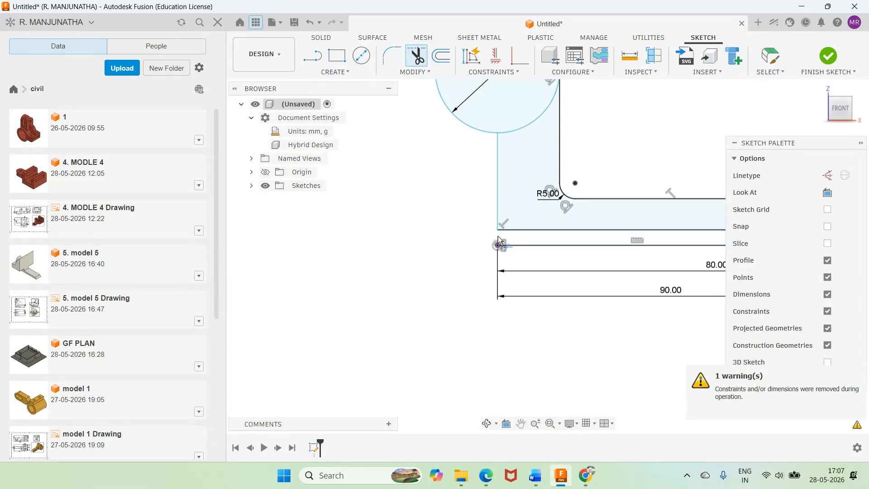
pyautogui.click(527, 244)
# Step: Trim the 40 mm circle's arc inside the upright and the straight edge's stub extending above the tangent point
pyautogui.scroll(-3, 561, 254)
pyautogui.scroll(4, 681, 184)
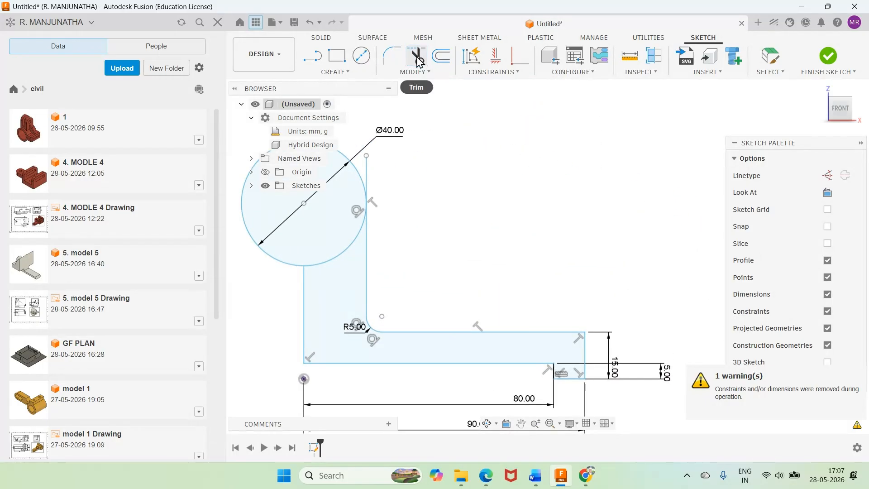
pyautogui.click(352, 247)
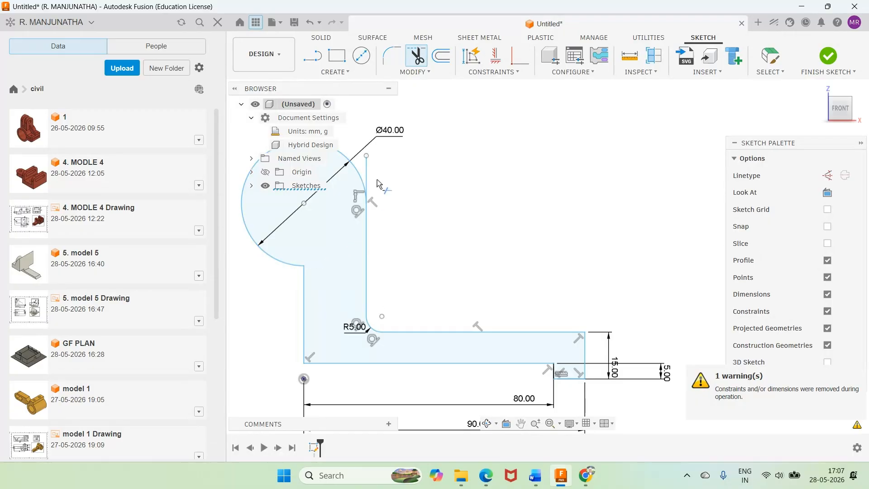
pyautogui.scroll(-1, 535, 216)
pyautogui.scroll(-2, 535, 216)
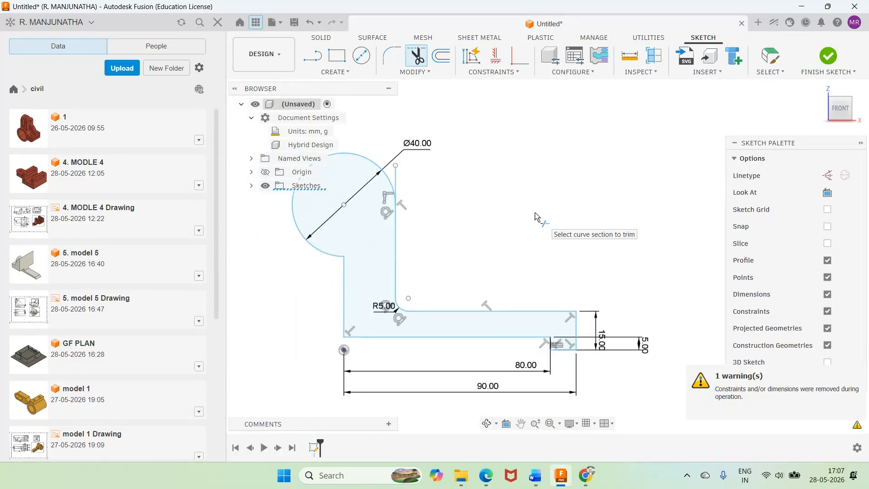
pyautogui.click(421, 187)
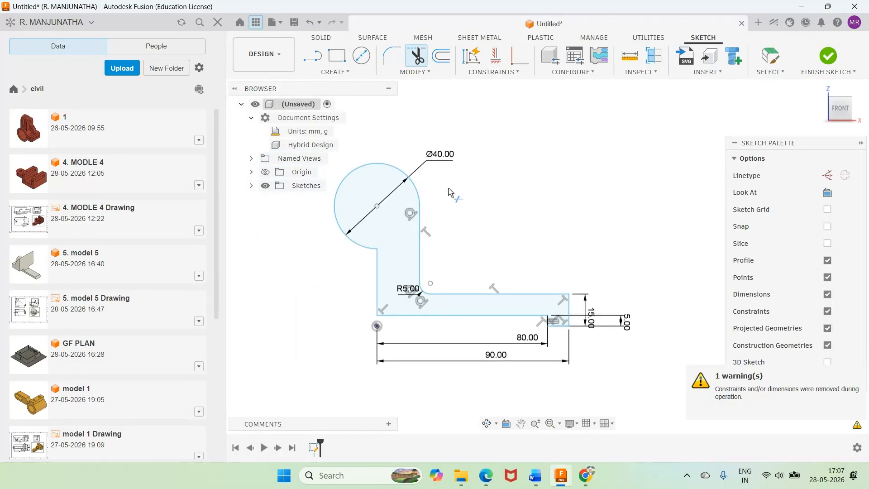
# Step: Draw a center-diameter circle in the empty area above the base, away from the boss
pyautogui.scroll(-1, 500, 213)
pyautogui.scroll(2, 538, 218)
pyautogui.scroll(1, 538, 218)
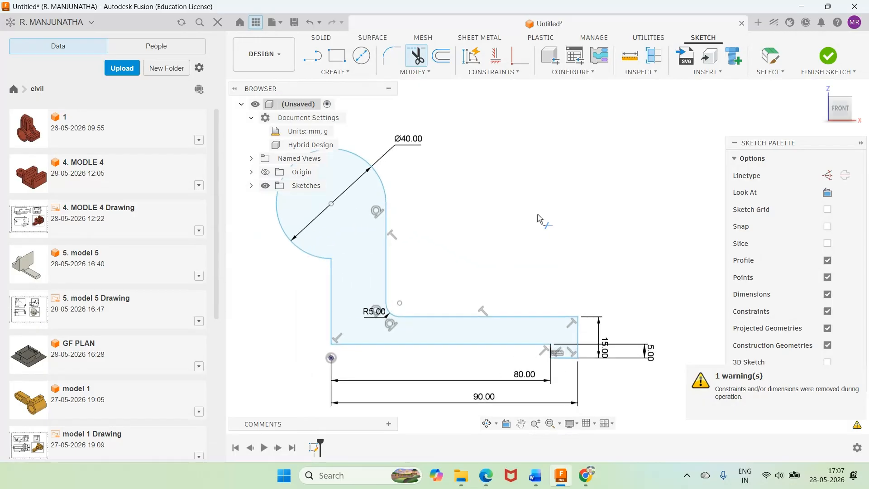
pyautogui.scroll(-1, 539, 218)
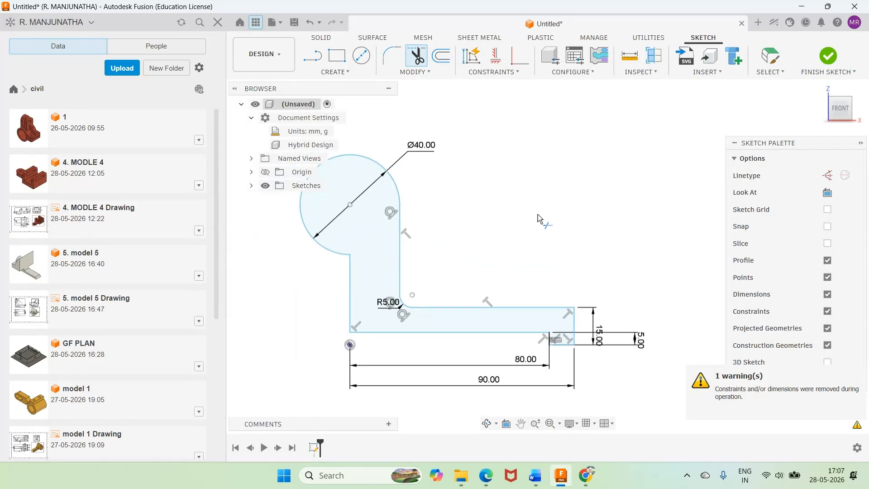
pyautogui.scroll(-2, 538, 219)
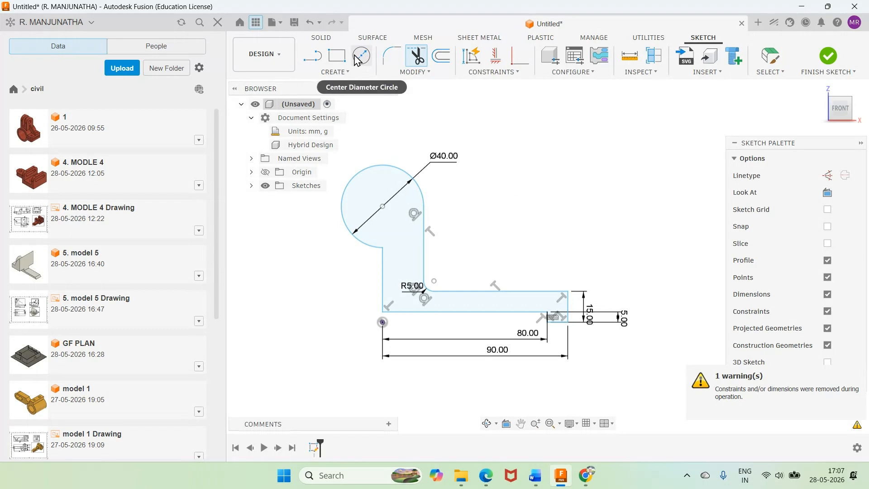
pyautogui.click(361, 56)
pyautogui.click(539, 197)
pyautogui.click(525, 225)
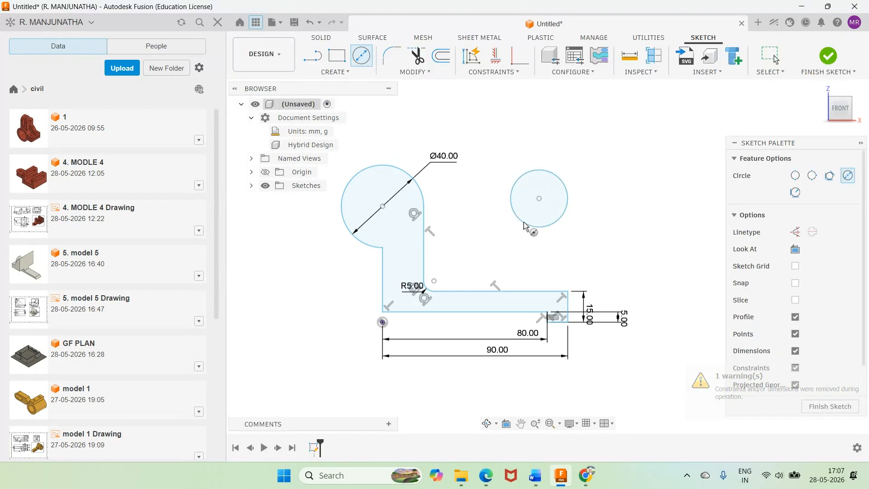
# Step: Check the hole size in the reference drawing and set the new circle's diameter to 20 mm
pyautogui.click(534, 476)
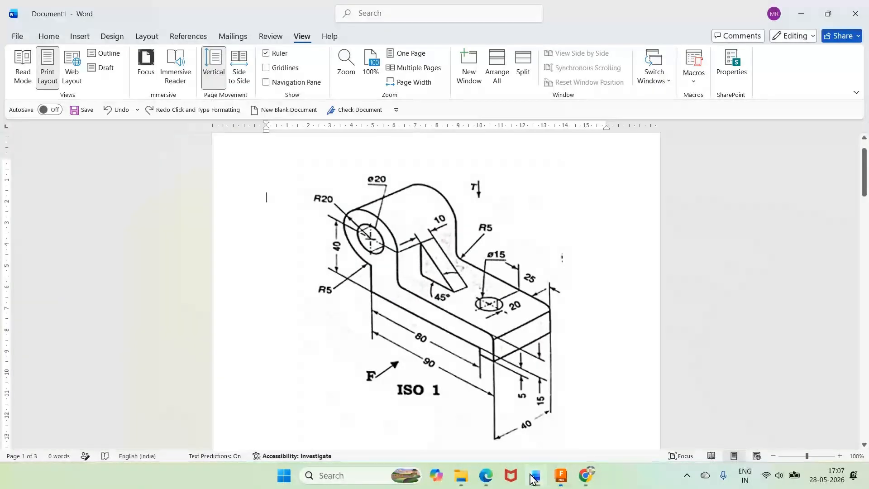
pyautogui.click(531, 474)
pyautogui.press('d')
pyautogui.click(563, 212)
pyautogui.click(582, 232)
pyautogui.write('20')
pyautogui.press('Return')
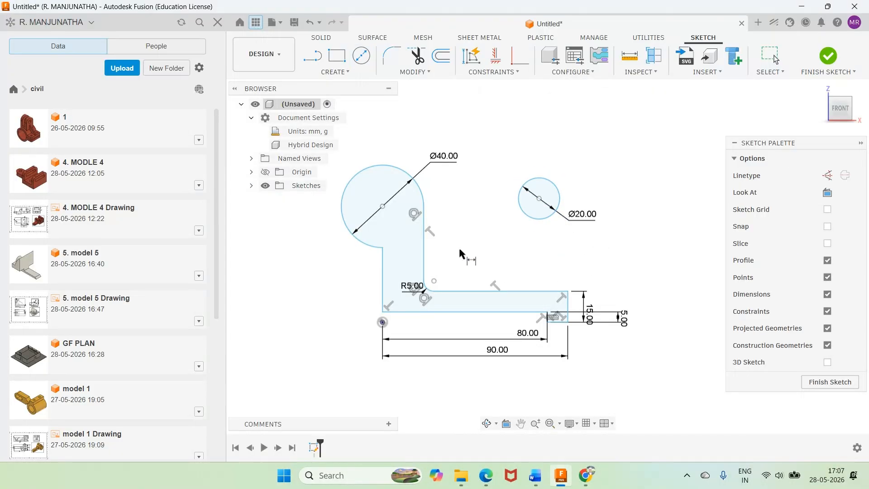
# Step: Apply a Concentric constraint between the 20 mm circle and the 40 mm boss arc
pyautogui.click(506, 72)
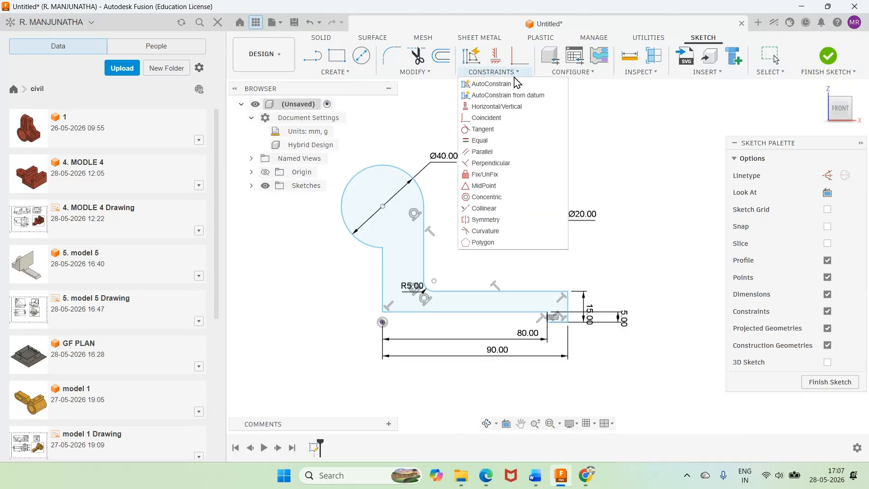
pyautogui.click(482, 196)
pyautogui.click(525, 214)
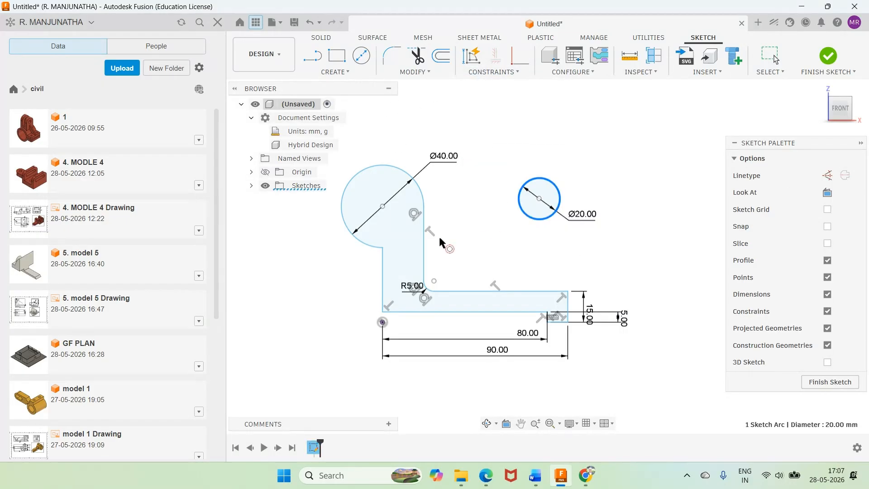
pyautogui.click(362, 242)
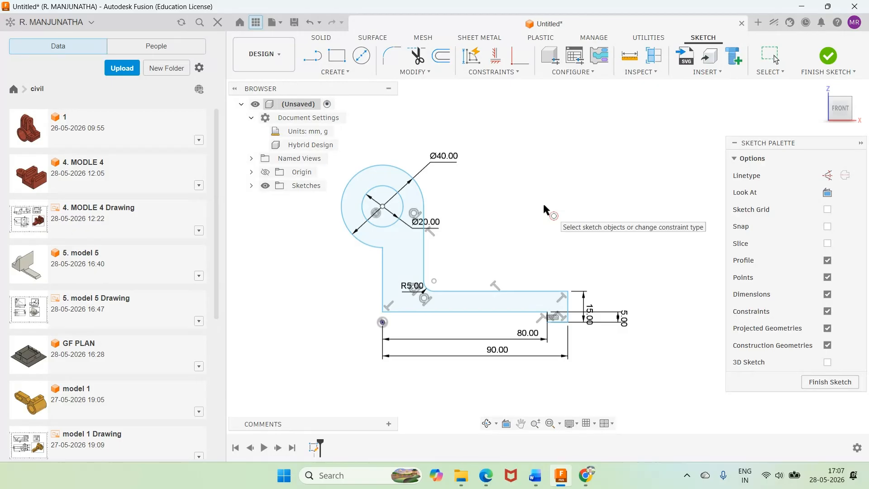
# Step: Hide the sketch constraint symbols and move the 40 mm and 20 mm diameter labels to opposite sides above the boss
pyautogui.click(827, 311)
pyautogui.scroll(-1, 689, 271)
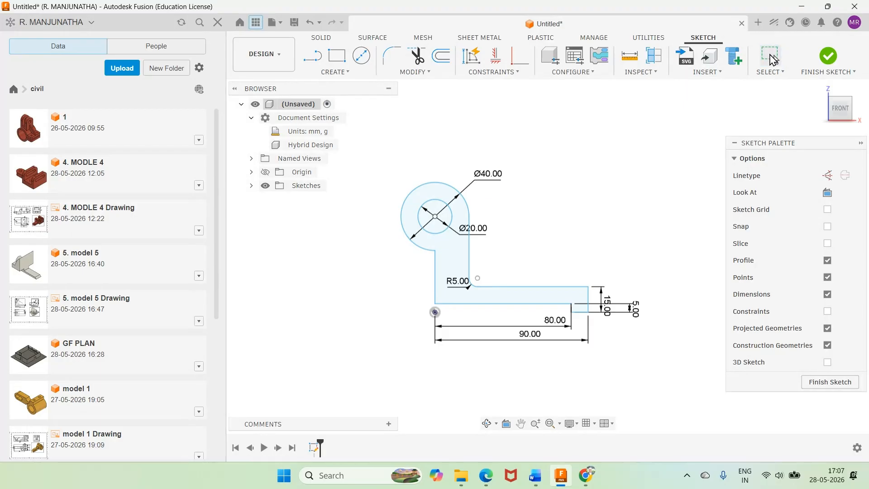
pyautogui.moveTo(487, 177); pyautogui.dragTo(387, 168)
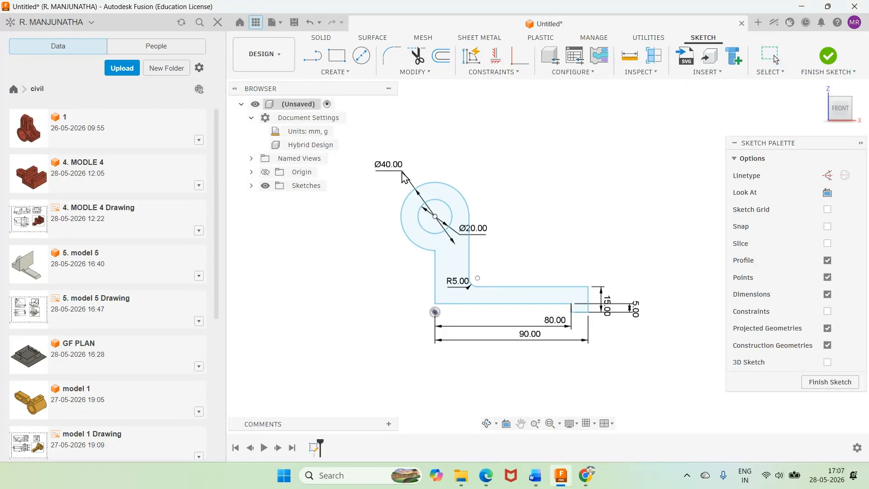
pyautogui.moveTo(476, 239); pyautogui.dragTo(495, 184)
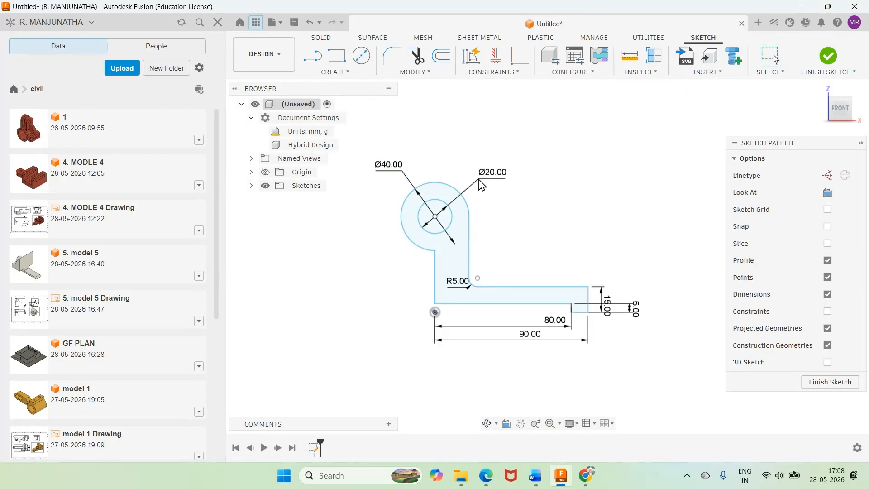
# Step: Rearrange the base's 15, 5, 80 and 90 mm dimensions and the R5 fillet label so they are neatly spaced
pyautogui.scroll(2, 587, 390)
pyautogui.scroll(1, 588, 390)
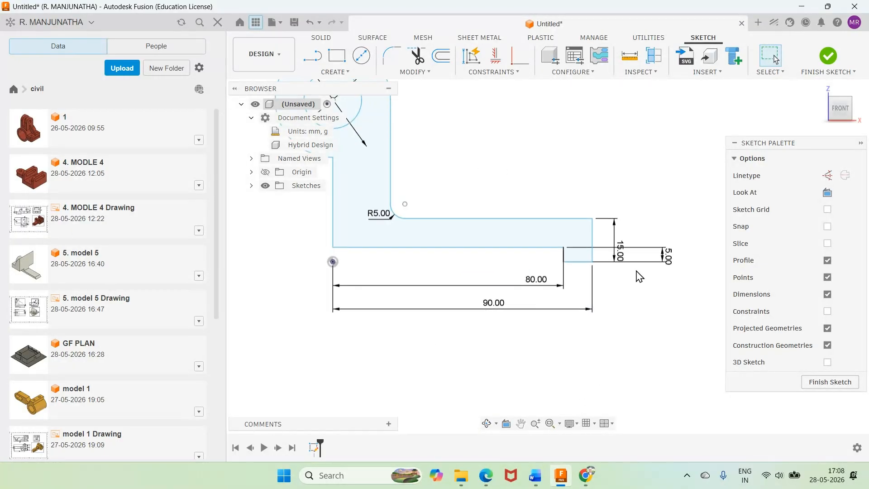
pyautogui.moveTo(619, 235); pyautogui.dragTo(623, 253)
pyautogui.moveTo(692, 251); pyautogui.dragTo(651, 250)
pyautogui.moveTo(534, 280); pyautogui.dragTo(460, 286)
pyautogui.moveTo(378, 215); pyautogui.dragTo(380, 233)
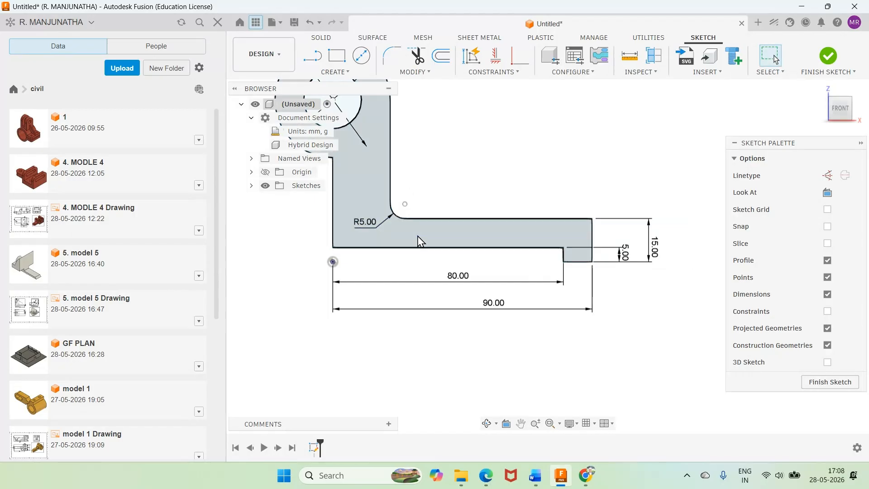
pyautogui.moveTo(495, 307); pyautogui.dragTo(491, 303)
# Step: Dimension the vertical distance from the origin to the boss hole's centre and set it to 45 mm, checking the reference drawing
pyautogui.scroll(-1, 500, 316)
pyautogui.scroll(-2, 501, 321)
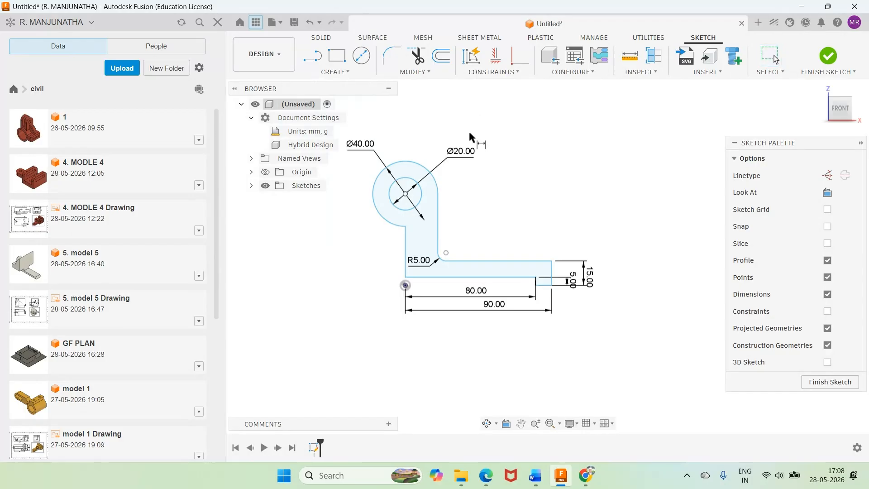
pyautogui.scroll(-1, 405, 287)
pyautogui.click(405, 286)
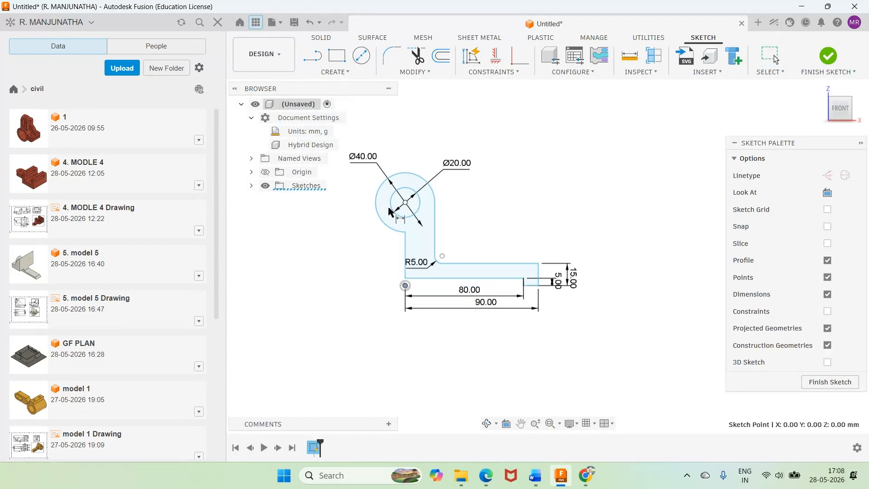
pyautogui.click(394, 215)
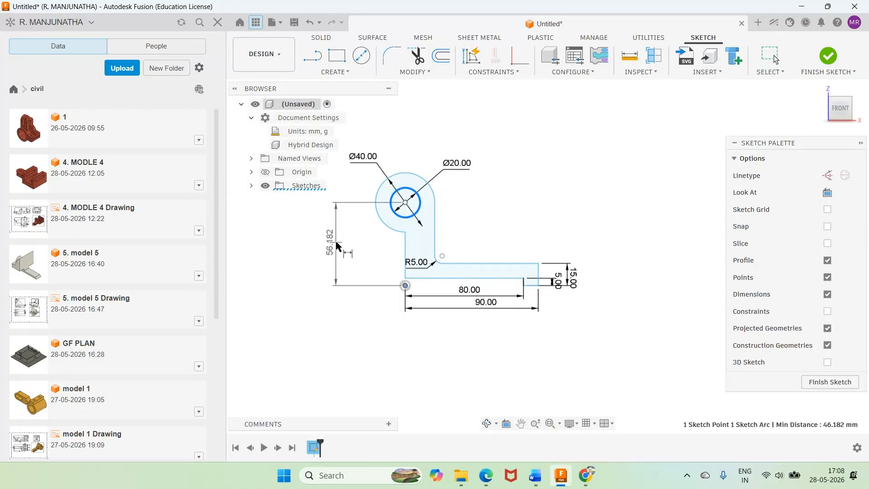
pyautogui.click(337, 246)
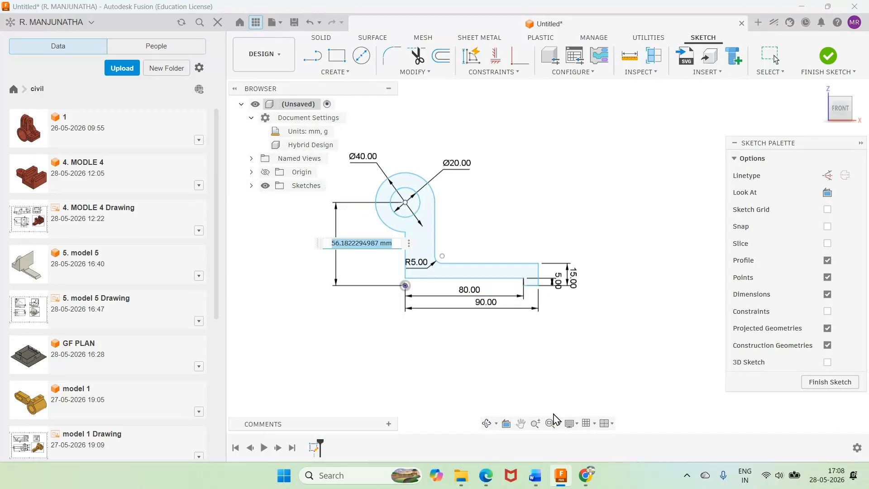
pyautogui.click(535, 475)
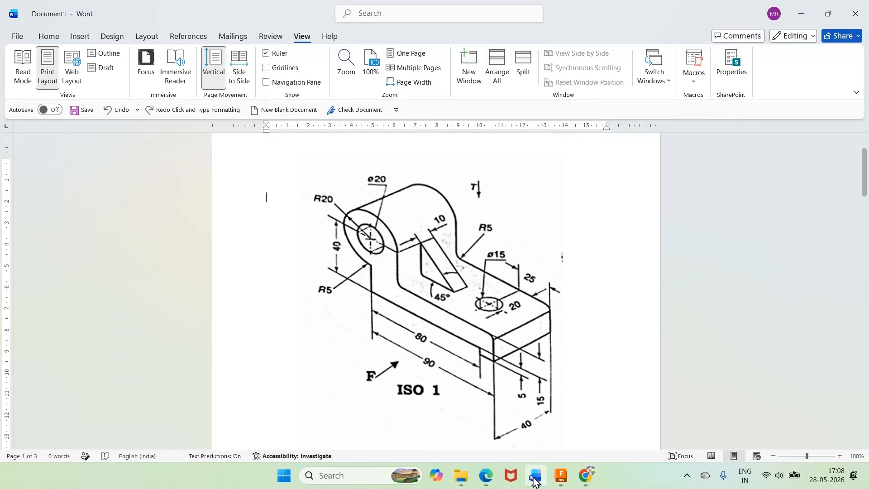
pyautogui.click(535, 479)
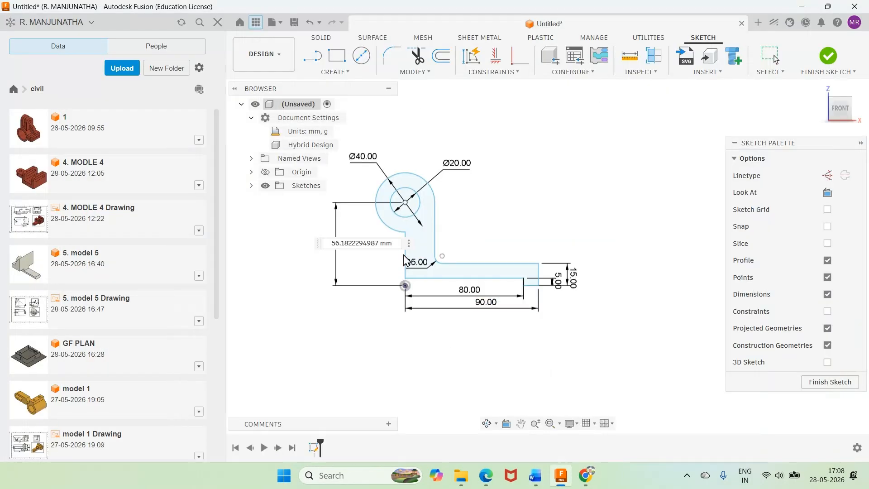
pyautogui.moveTo(395, 243); pyautogui.dragTo(318, 233)
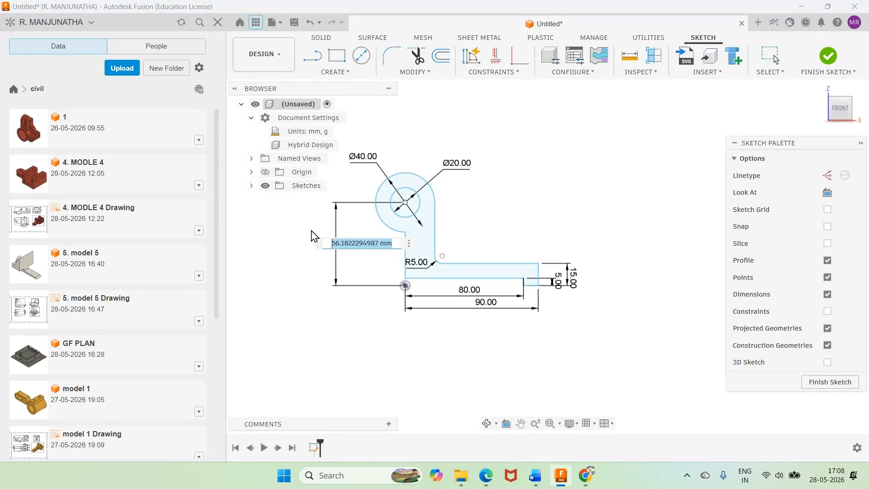
pyautogui.write('45')
pyautogui.press('Return')
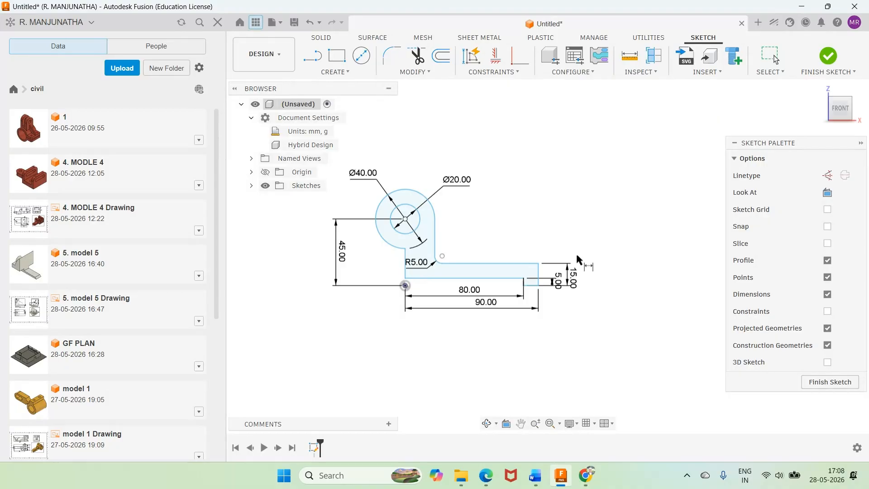
# Step: Show the sketch constraint symbols and try to apply a Horizontal/Vertical constraint to the upright edge below the boss and the foot's bottom edge
pyautogui.scroll(1, 647, 236)
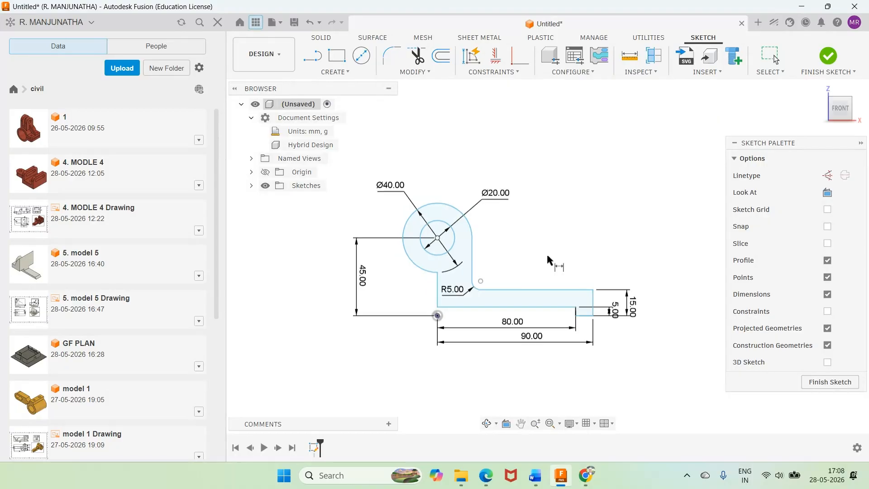
pyautogui.click(827, 311)
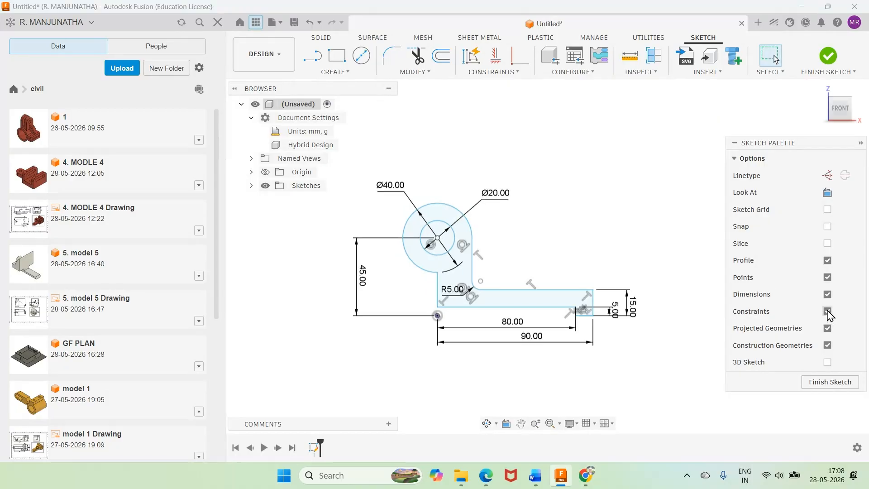
pyautogui.click(495, 58)
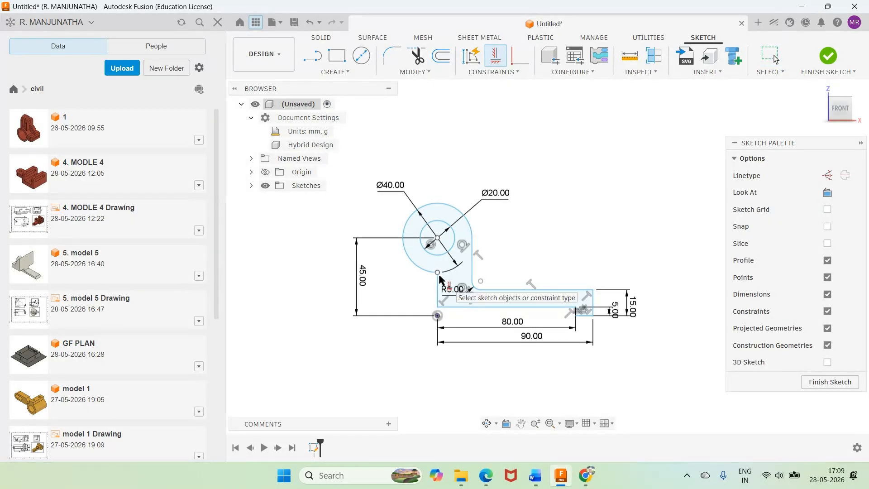
pyautogui.click(438, 294)
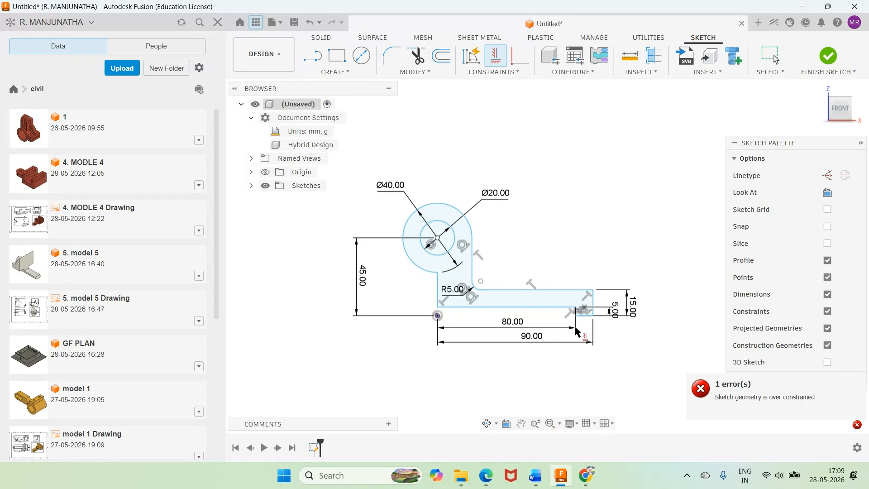
pyautogui.click(584, 316)
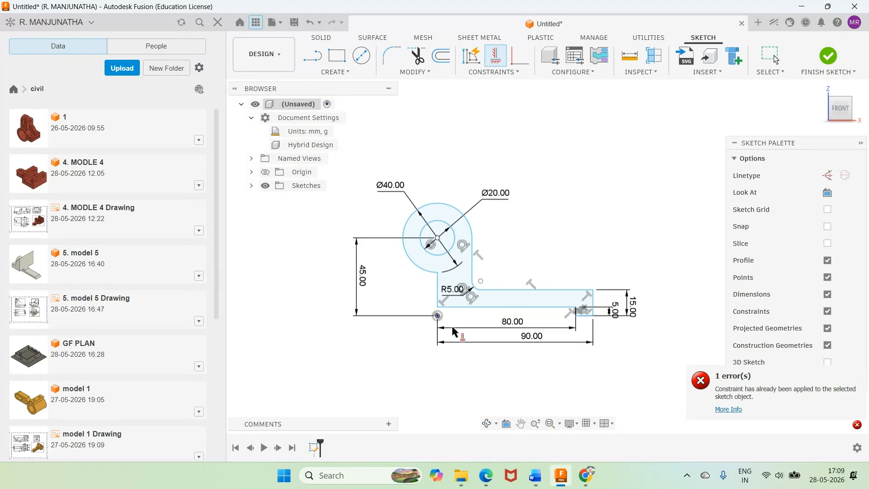
pyautogui.click(438, 316)
pyautogui.click(498, 65)
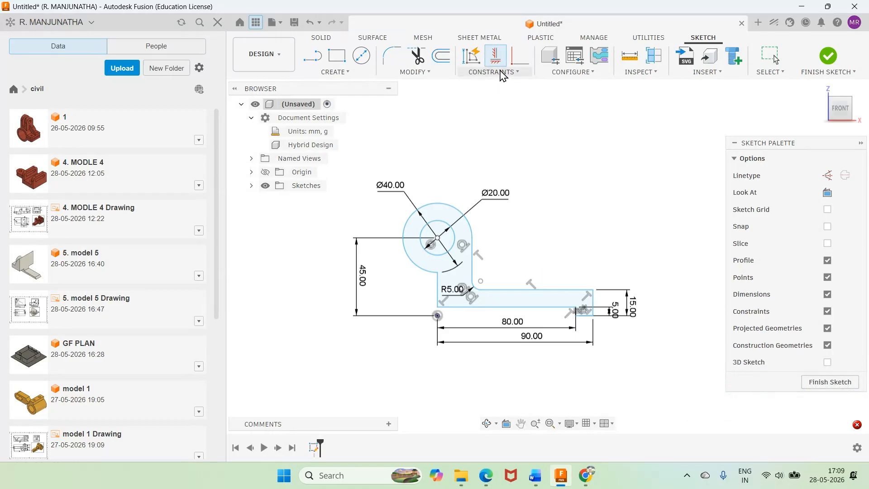
# Step: Finish the sketch, check the width in the reference drawing, and extrude the profile around the hole 40 mm as a new body
pyautogui.click(828, 56)
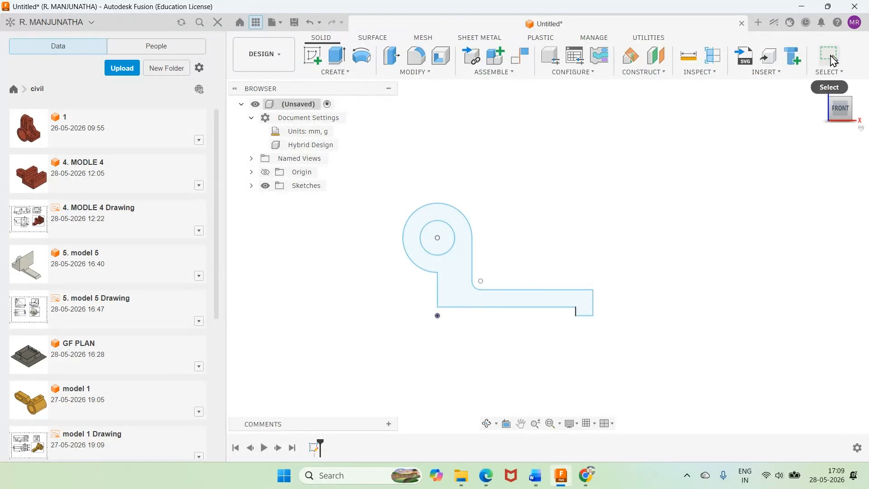
pyautogui.click(819, 87)
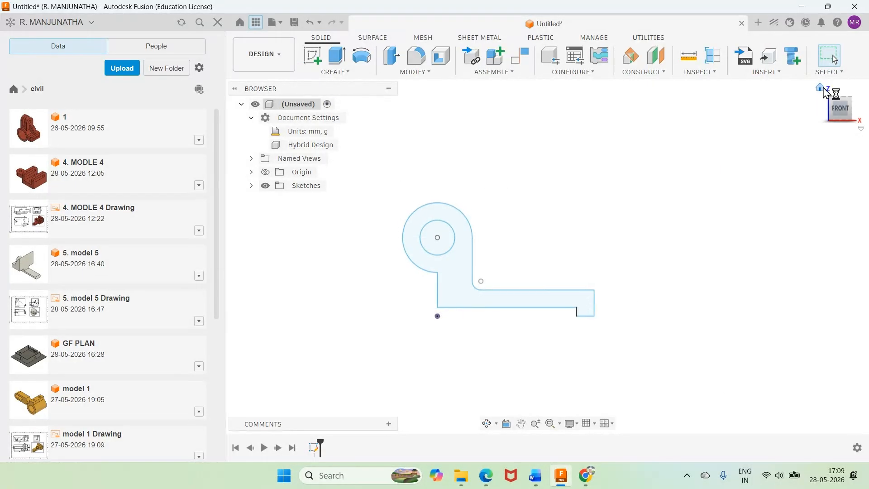
pyautogui.click(538, 484)
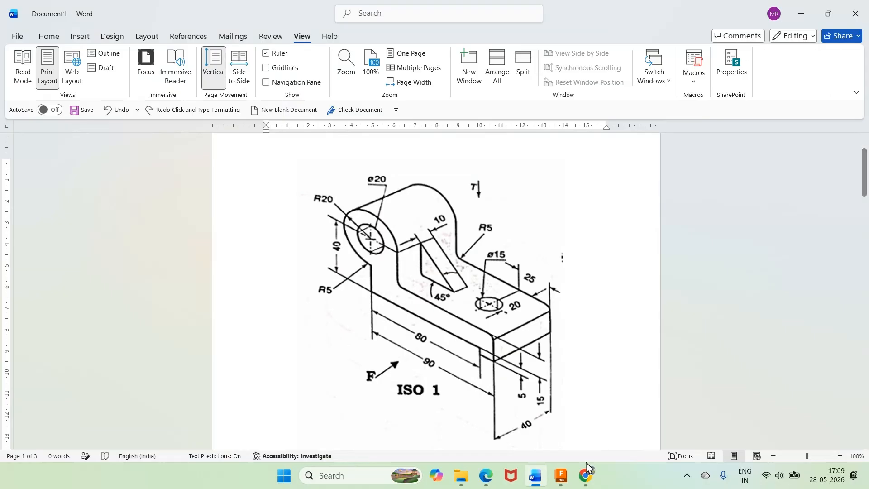
pyautogui.click(561, 475)
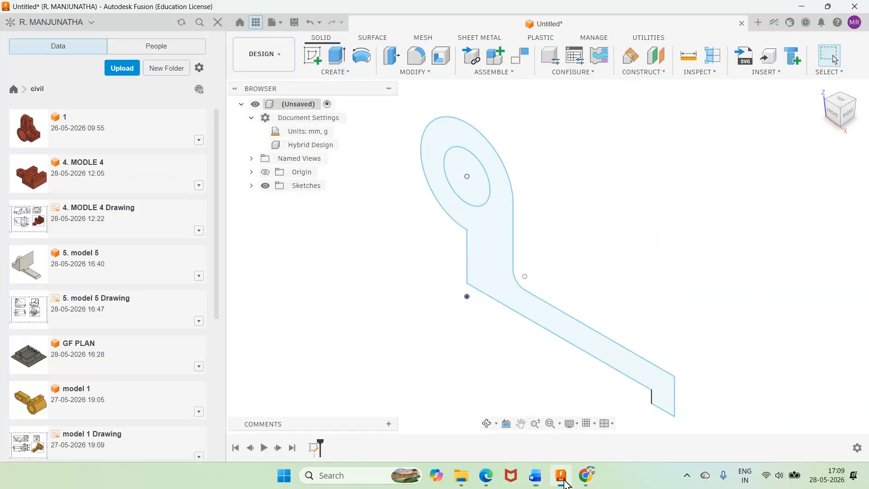
pyautogui.click(336, 56)
pyautogui.click(492, 216)
pyautogui.write('40')
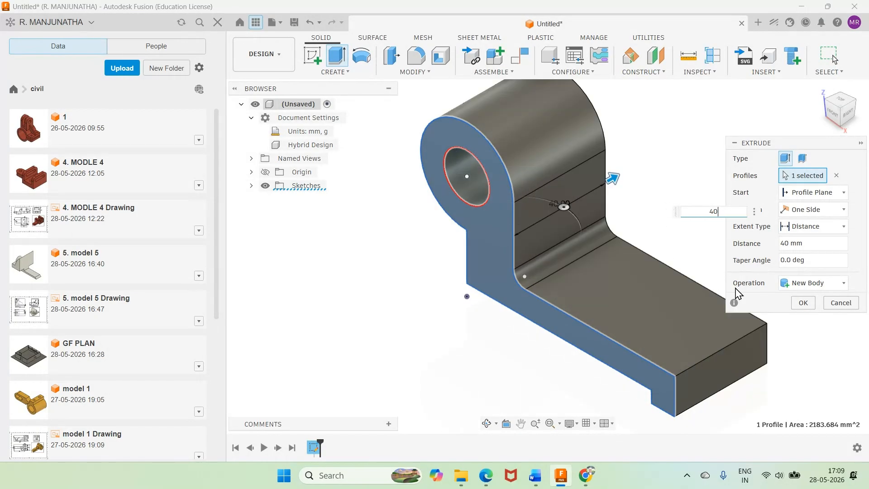
pyautogui.click(803, 302)
pyautogui.scroll(-3, 690, 256)
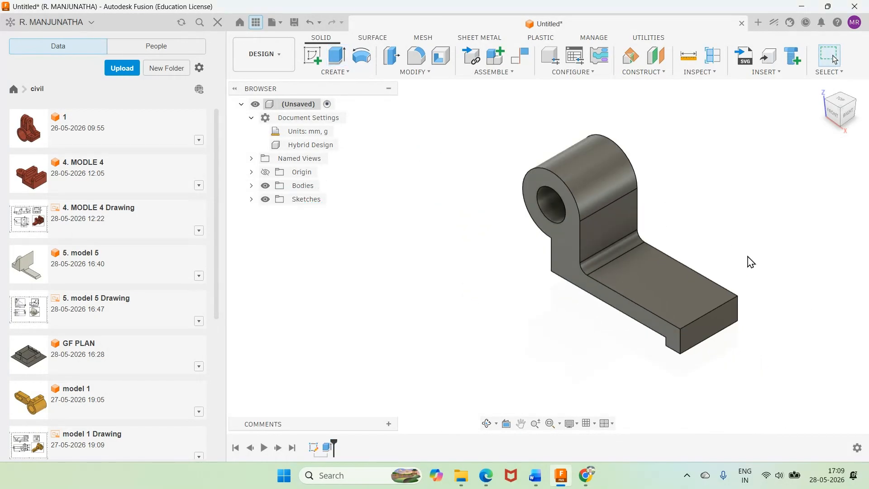
pyautogui.scroll(-2, 732, 252)
pyautogui.scroll(3, 788, 285)
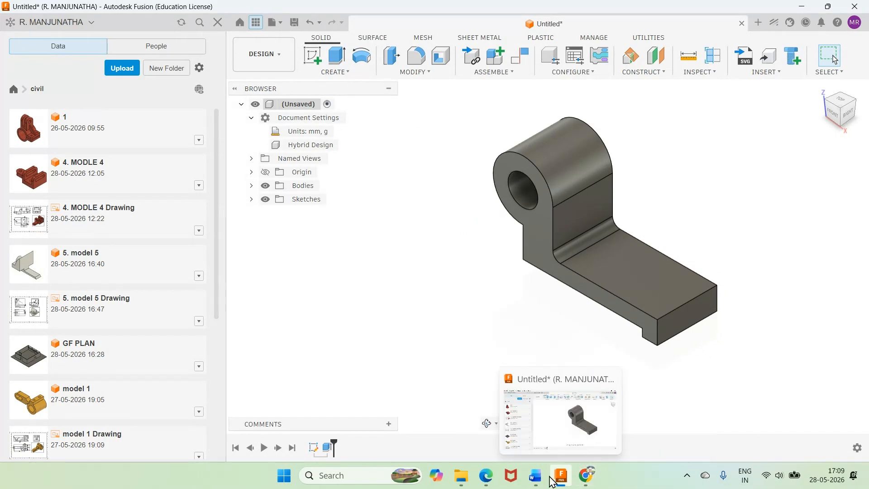
# Step: Check the base hole in the reference drawing and place a Hole on the base's flat top face
pyautogui.click(535, 475)
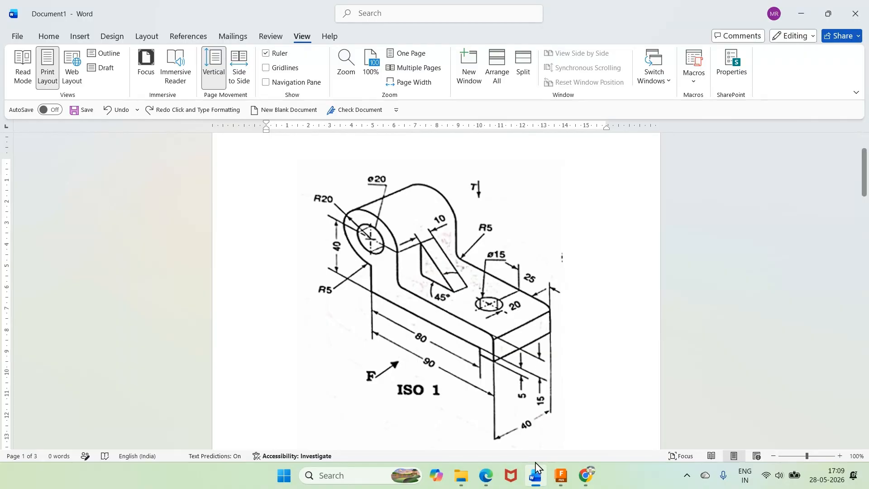
pyautogui.click(560, 475)
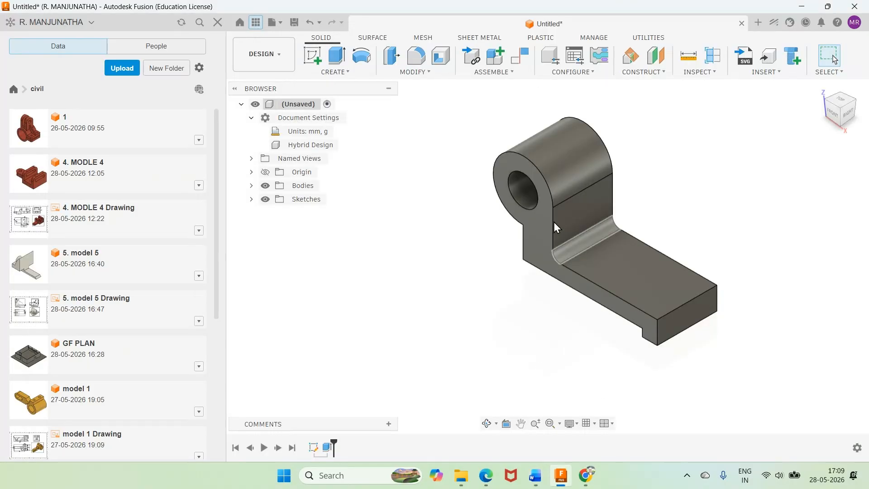
pyautogui.click(334, 72)
pyautogui.click(320, 212)
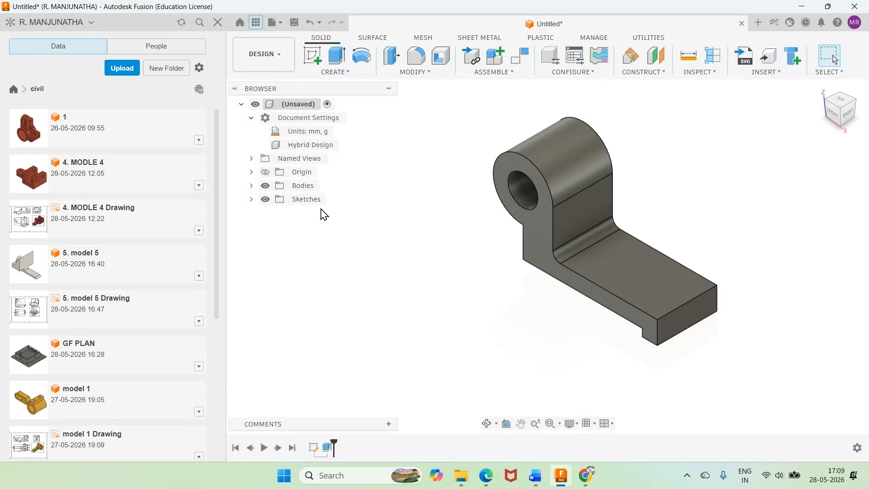
pyautogui.click(636, 276)
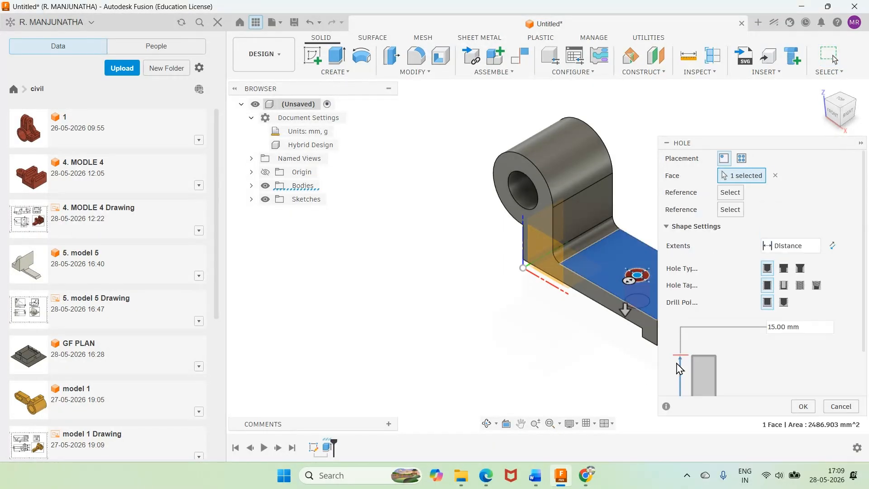
pyautogui.moveTo(755, 143); pyautogui.dragTo(389, 105)
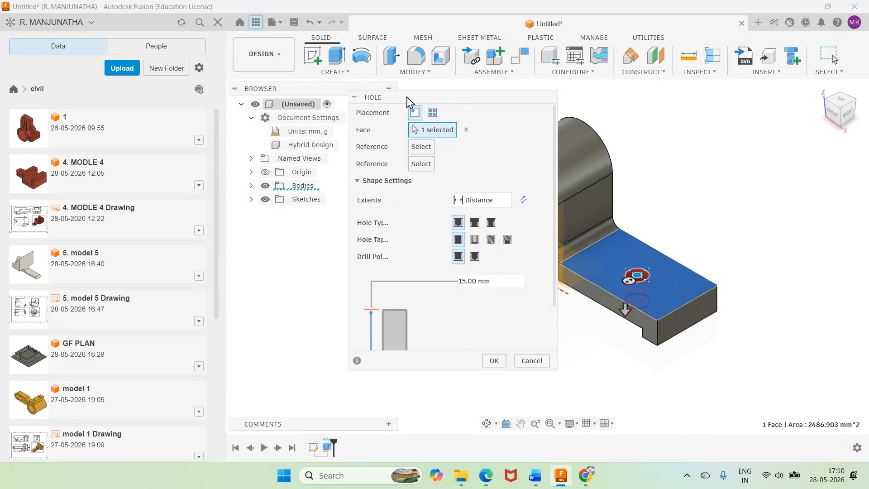
# Step: Set the base hole's diameter to 15 mm as given in the reference drawing and its extents to All
pyautogui.click(535, 476)
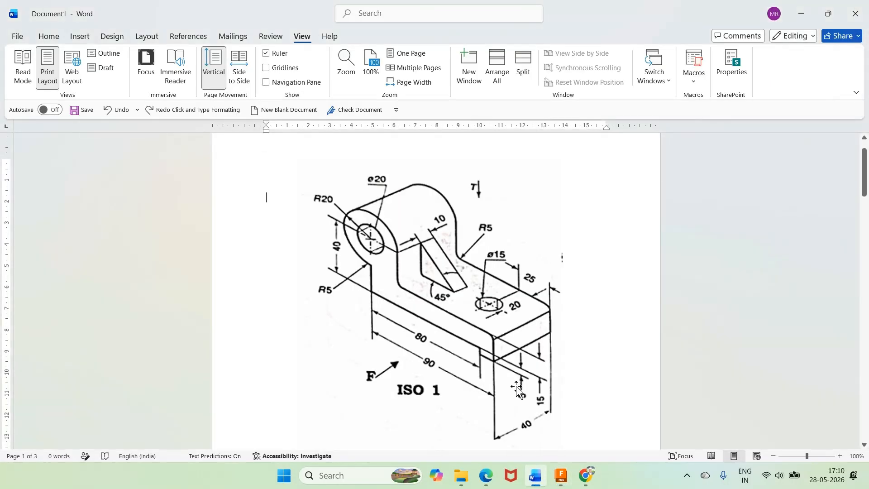
pyautogui.click(561, 475)
pyautogui.scroll(-2, 458, 336)
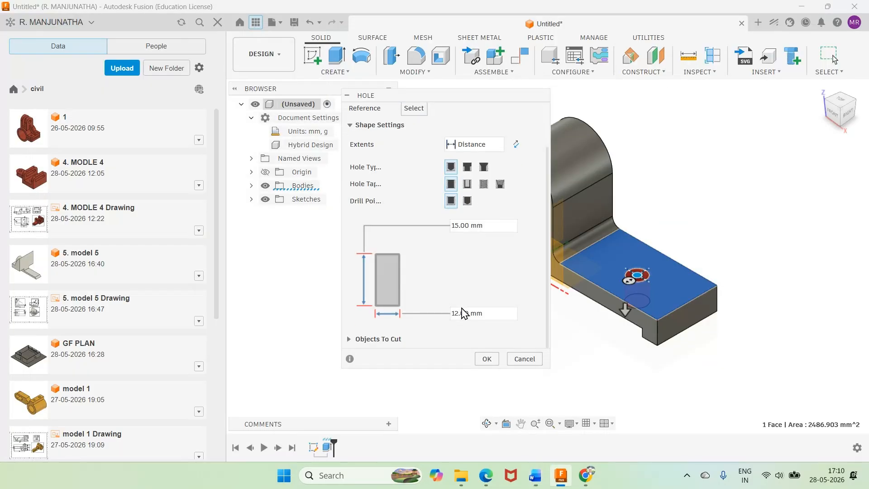
pyautogui.click(489, 313)
pyautogui.write('15')
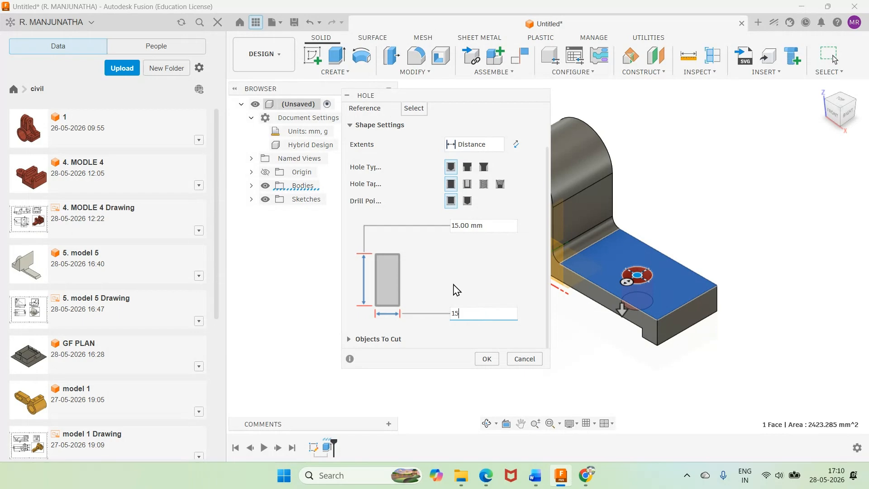
pyautogui.click(478, 144)
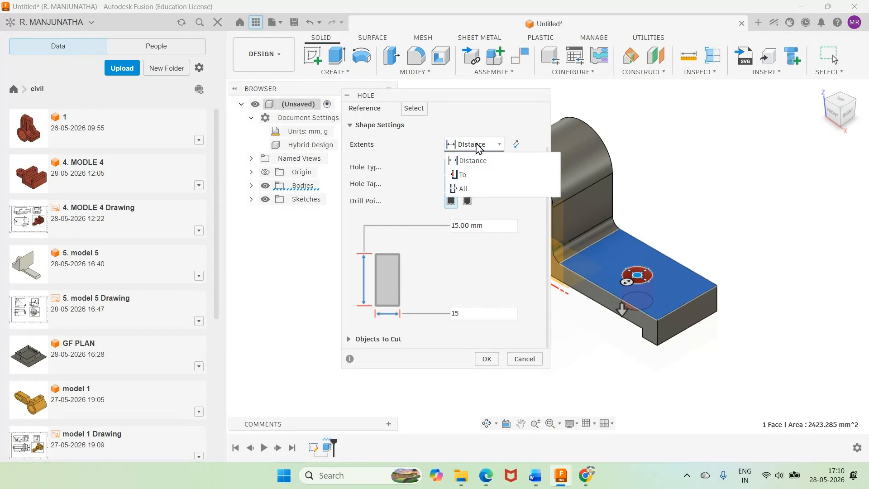
pyautogui.click(466, 189)
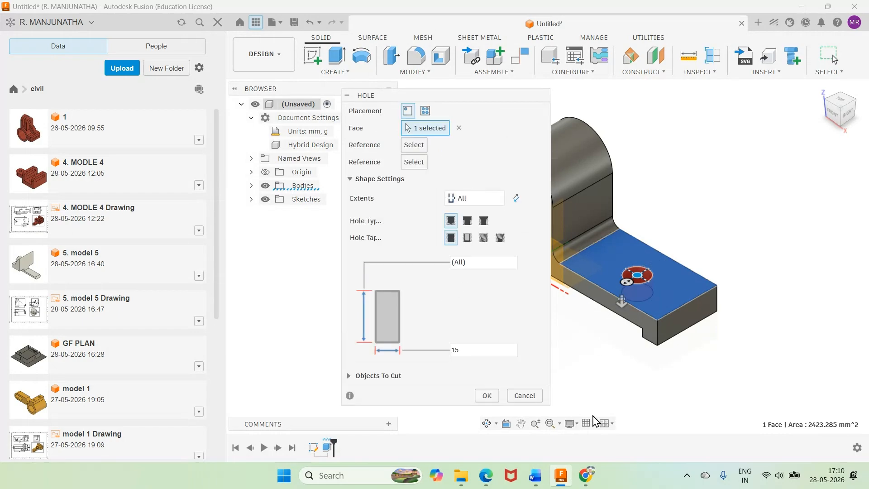
# Step: Check the base hole's position in the reference drawing and set its distance from the base's free end edge to 25 mm
pyautogui.click(535, 476)
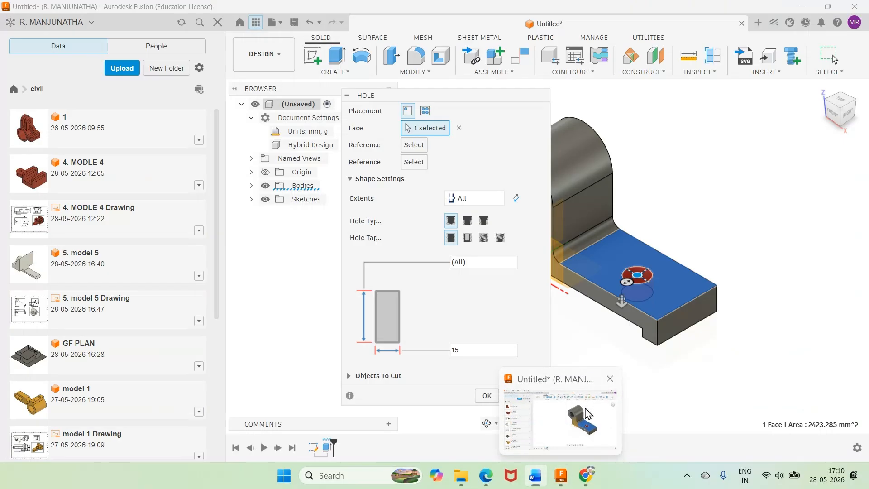
pyautogui.click(588, 389)
pyautogui.click(687, 304)
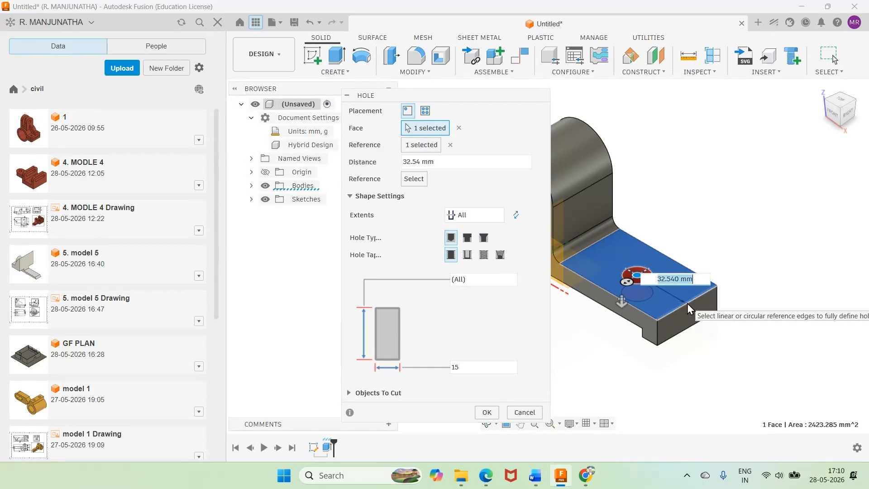
pyautogui.write('25')
pyautogui.press('Return')
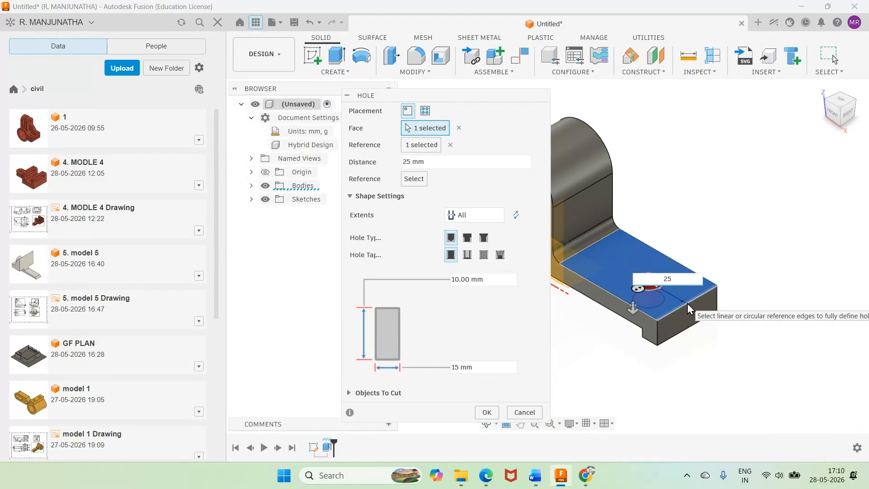
# Step: Reference the hole to the base's rear long edge, set that distance to 20 mm as in the drawing, and finish the hole
pyautogui.click(658, 249)
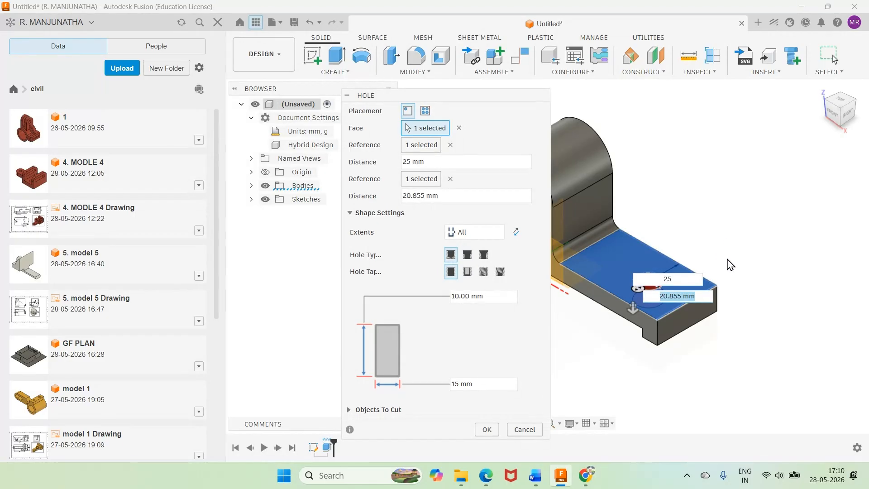
pyautogui.click(539, 481)
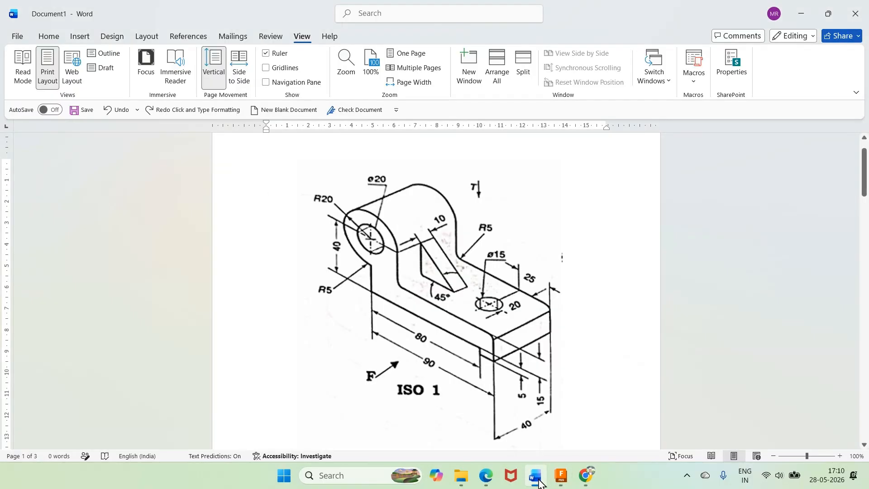
pyautogui.click(561, 475)
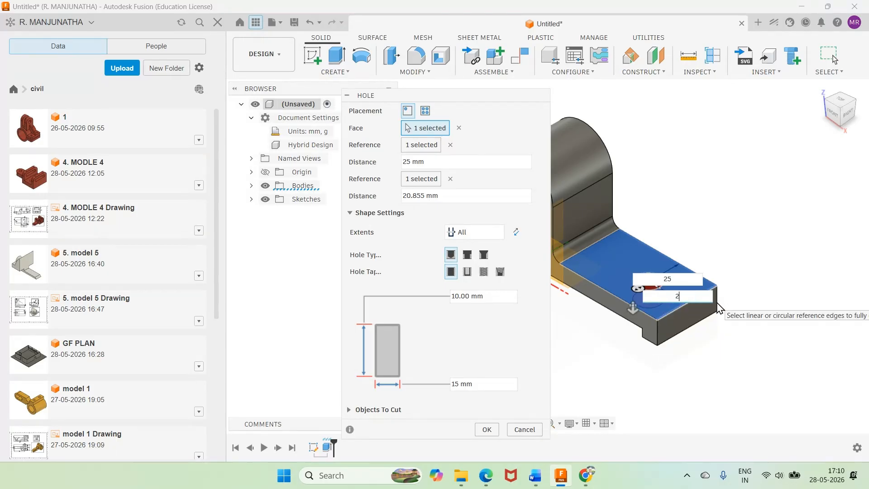
pyautogui.write('20')
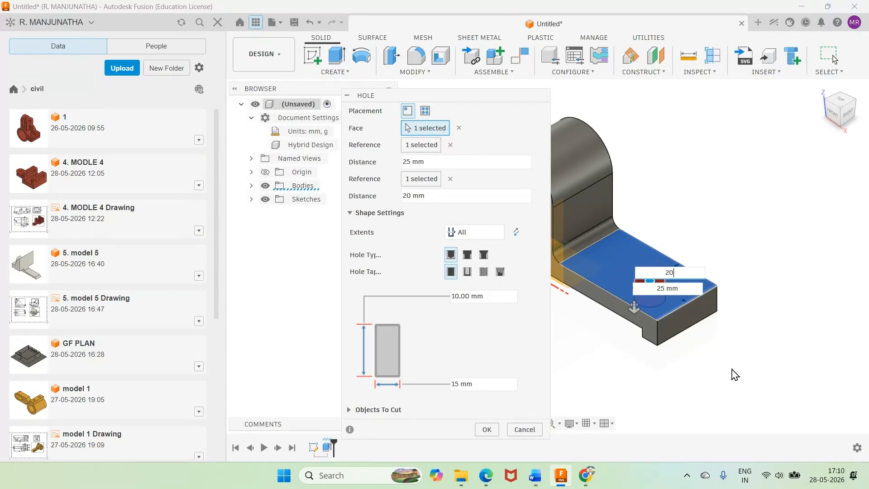
pyautogui.click(486, 428)
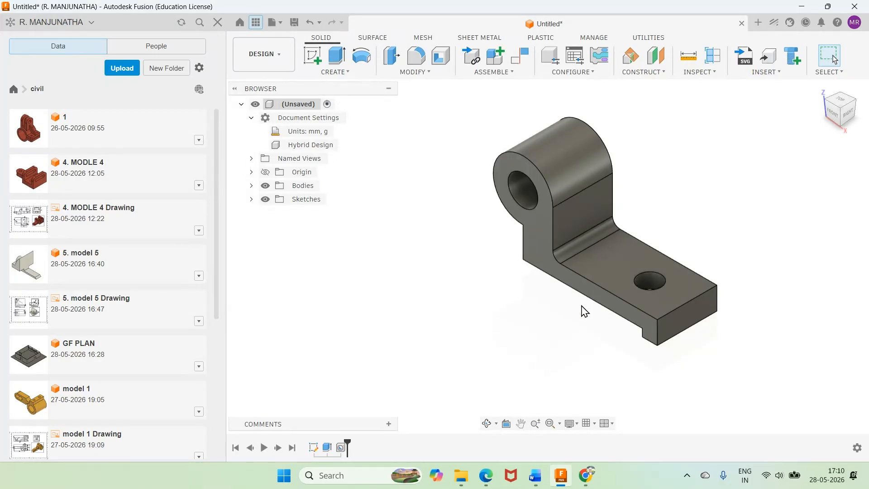
# Step: Check the rib in the reference drawing and show the origin planes and axes
pyautogui.click(536, 475)
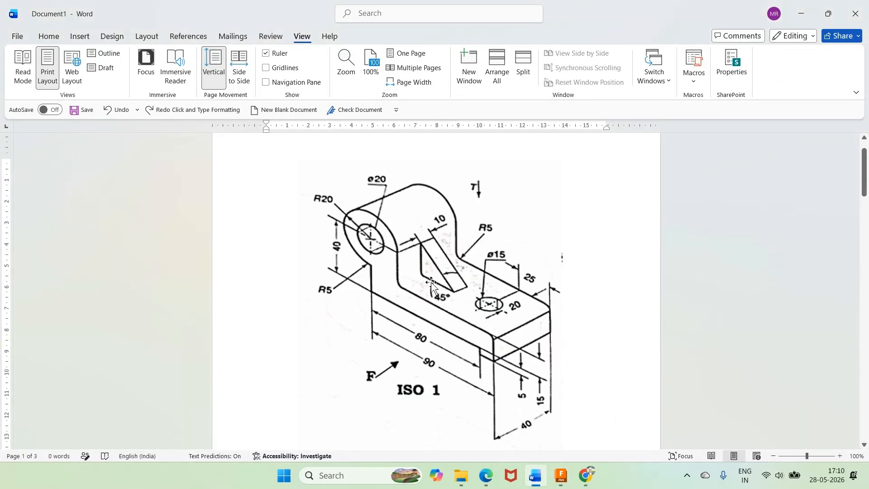
pyautogui.hotkey('alt', 'Tab')
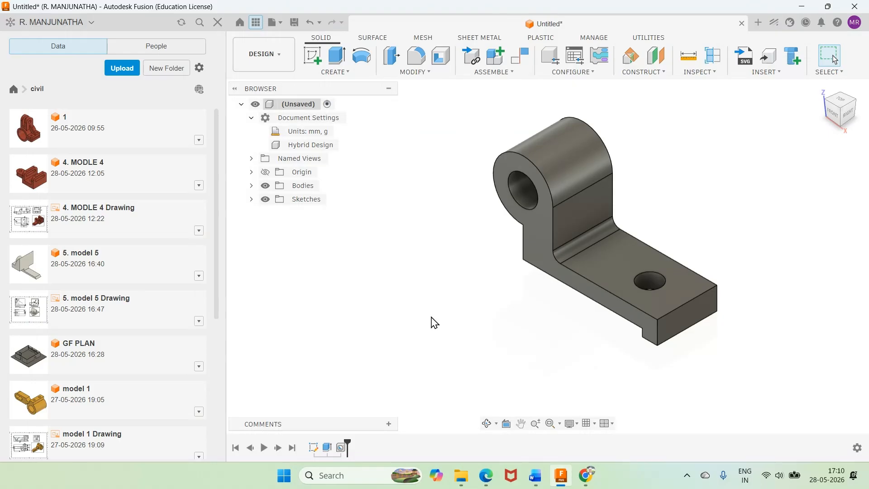
pyautogui.click(265, 172)
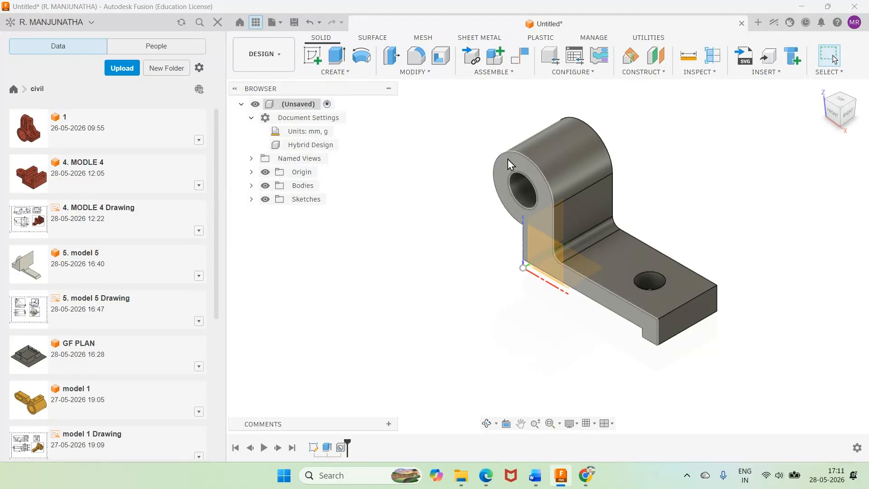
# Step: Construct a midplane between the bracket's front and back profile faces
pyautogui.click(645, 76)
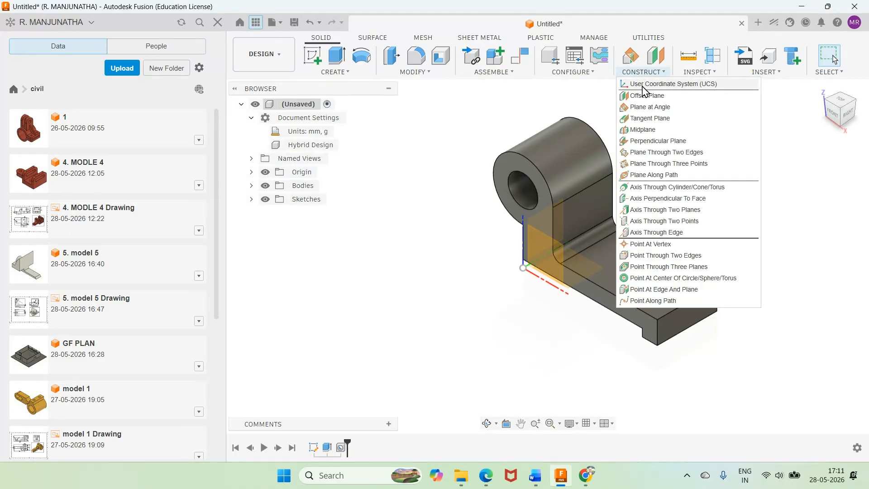
pyautogui.click(641, 130)
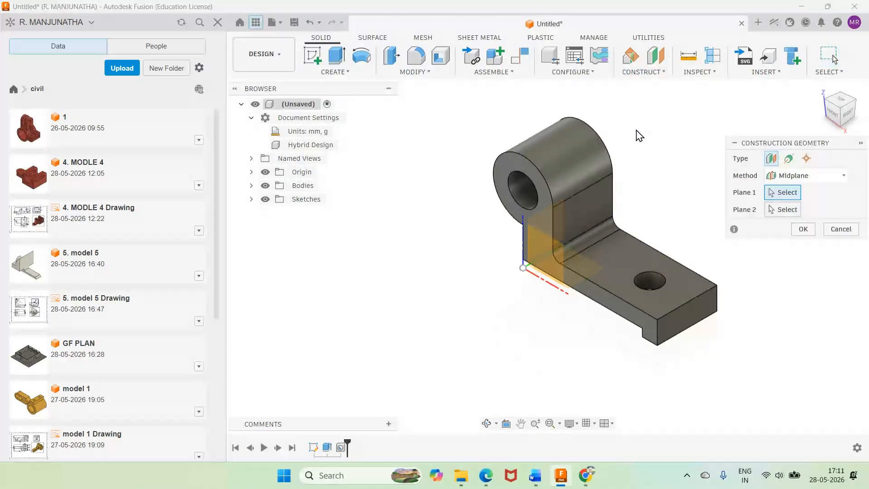
pyautogui.click(594, 299)
pyautogui.click(485, 423)
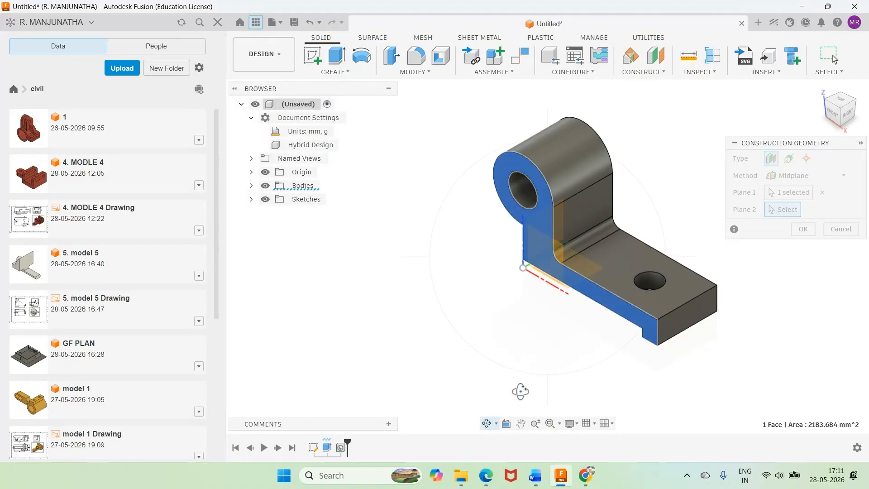
pyautogui.moveTo(587, 310); pyautogui.dragTo(514, 293)
pyautogui.rightClick(514, 293)
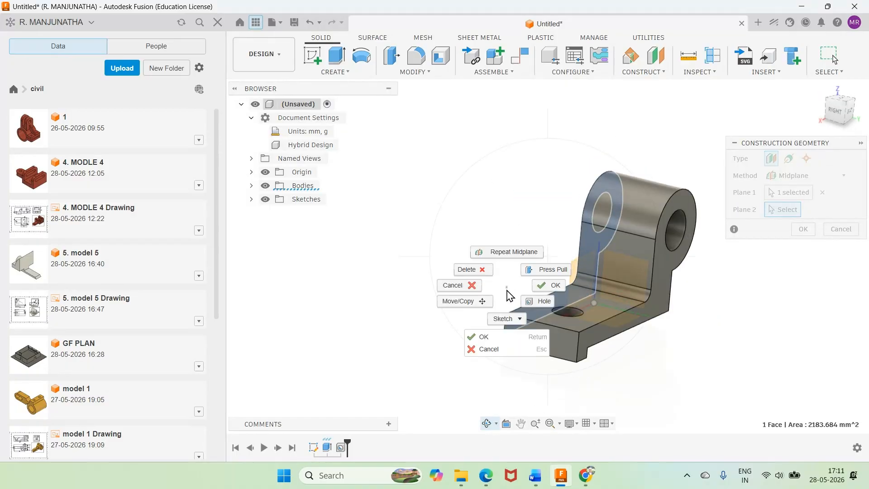
pyautogui.click(483, 336)
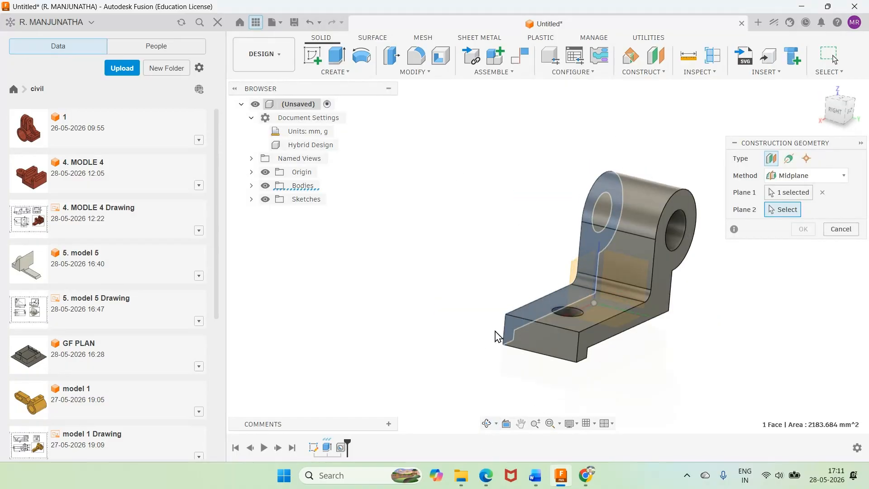
pyautogui.click(605, 328)
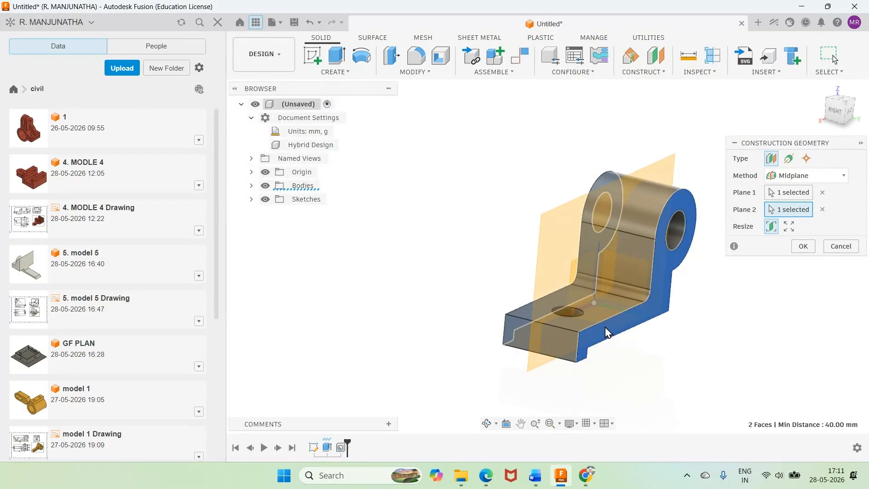
pyautogui.click(803, 247)
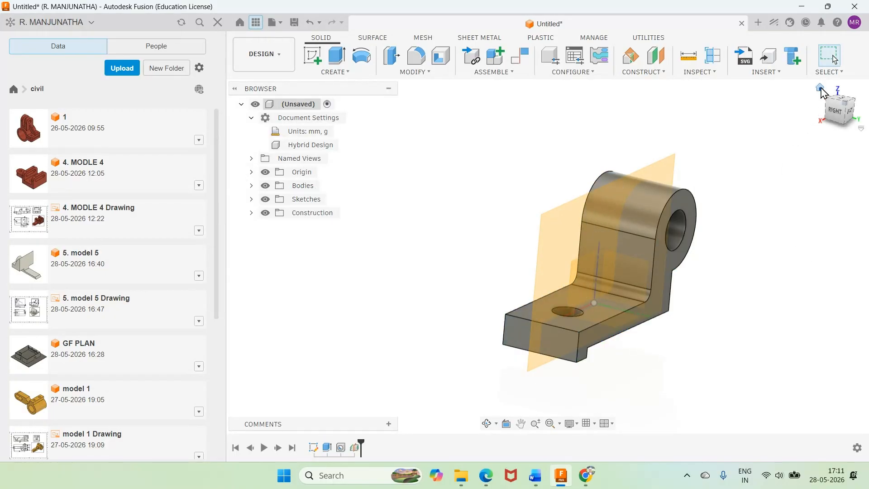
# Step: Start a sketch on the new midplane and project the whole bracket body into it with the projection link on
pyautogui.click(820, 88)
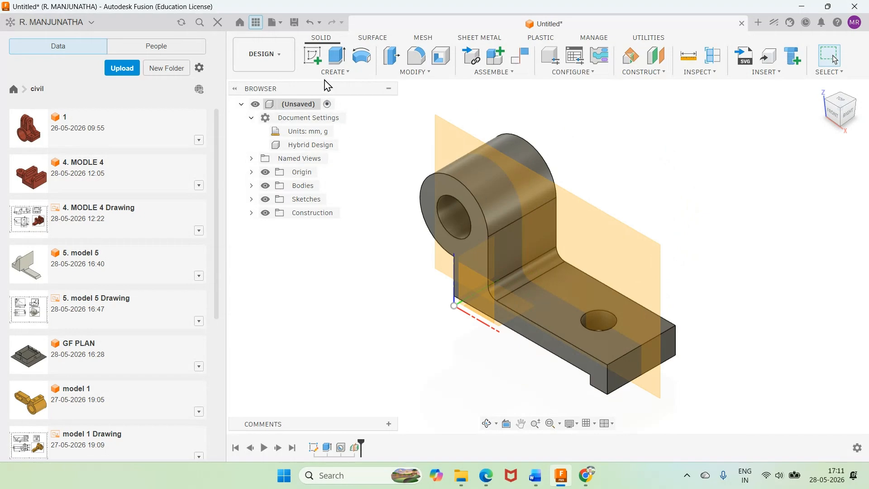
pyautogui.click(312, 55)
pyautogui.click(551, 233)
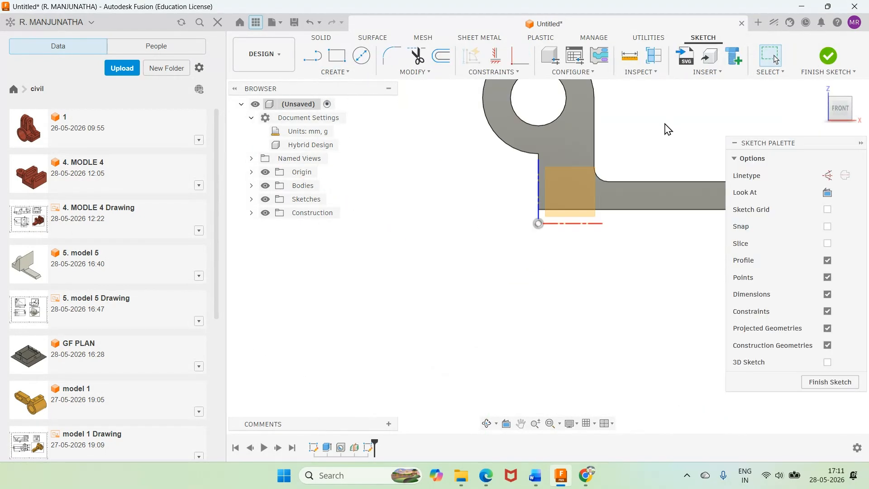
pyautogui.scroll(-2, 668, 129)
pyautogui.scroll(5, 694, 88)
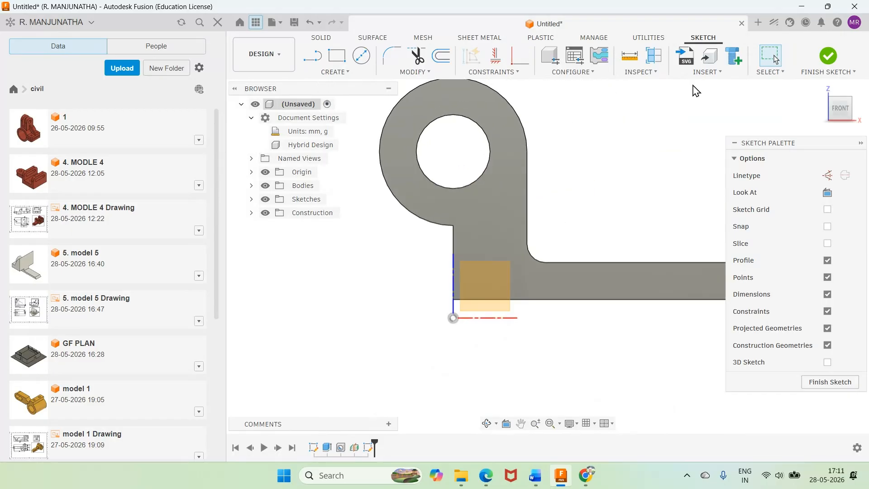
pyautogui.press('p')
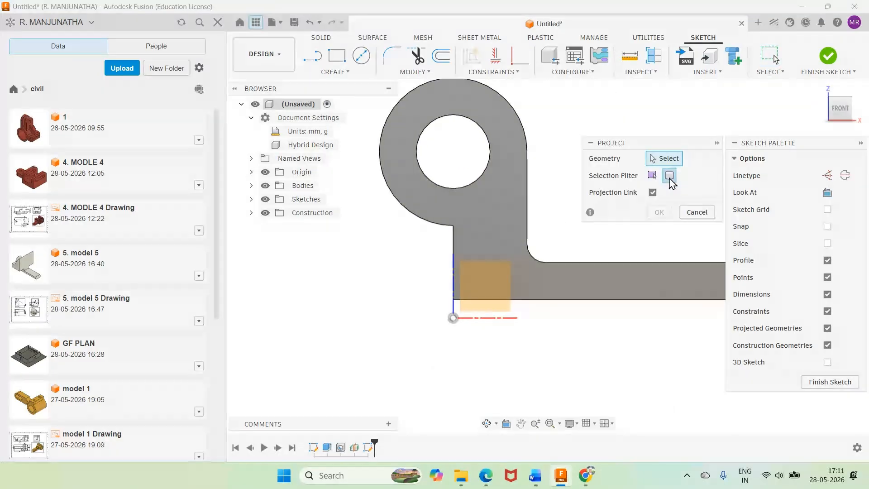
pyautogui.click(520, 192)
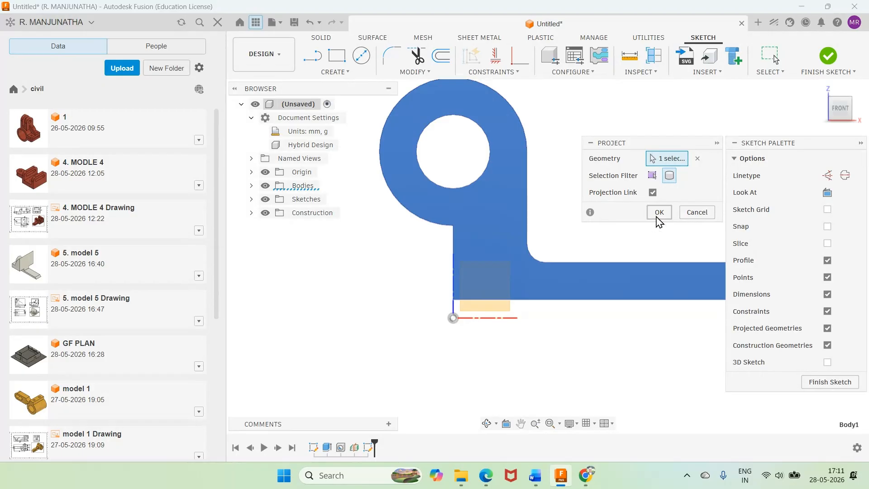
pyautogui.click(658, 213)
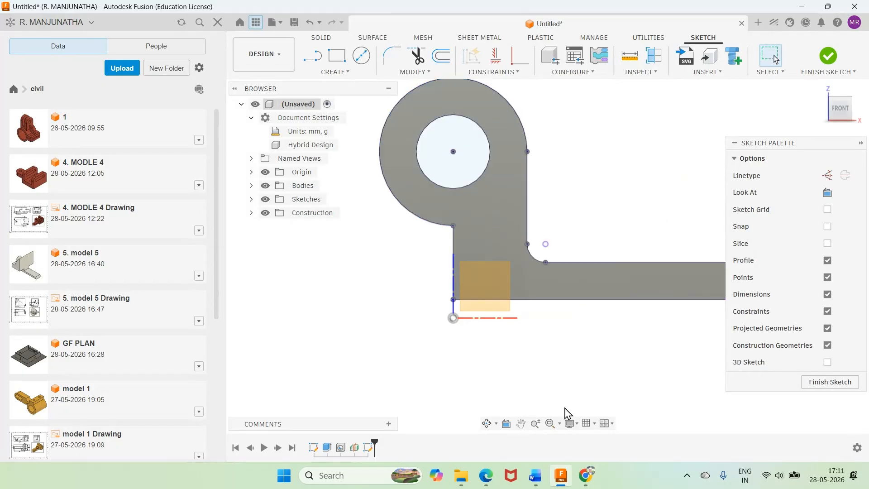
# Step: Check the rib in the reference drawing and sketch its sloping line, about 42 mm long, from the upright edge's upper end to the base's top edge
pyautogui.click(536, 475)
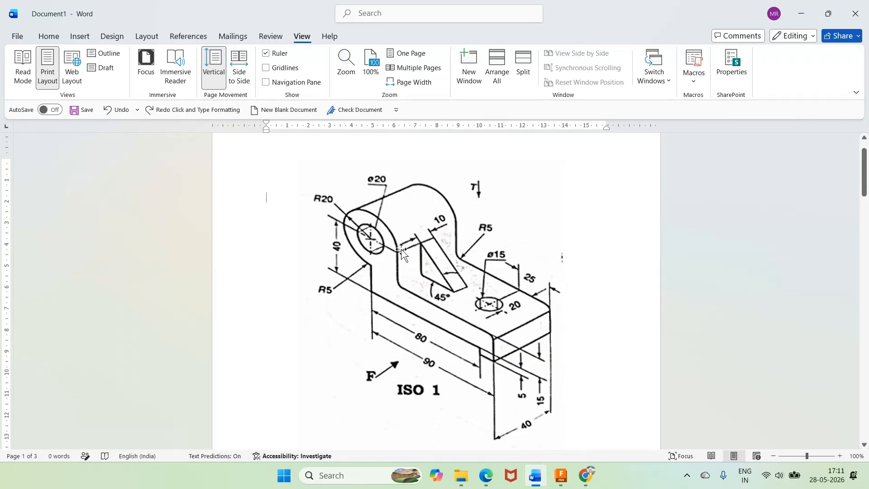
pyautogui.click(561, 476)
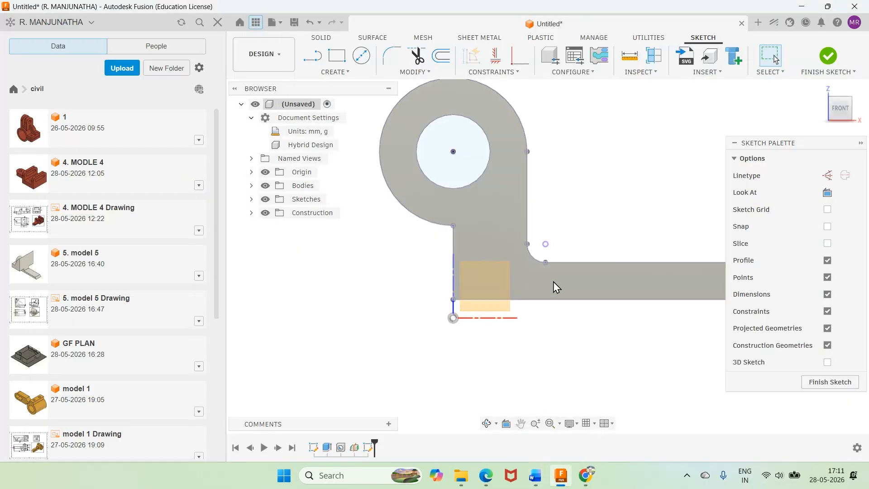
pyautogui.click(314, 58)
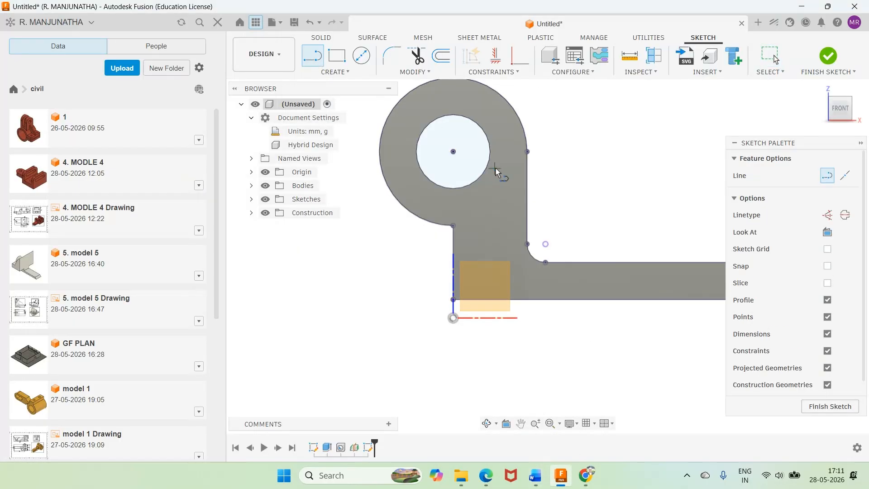
pyautogui.click(527, 151)
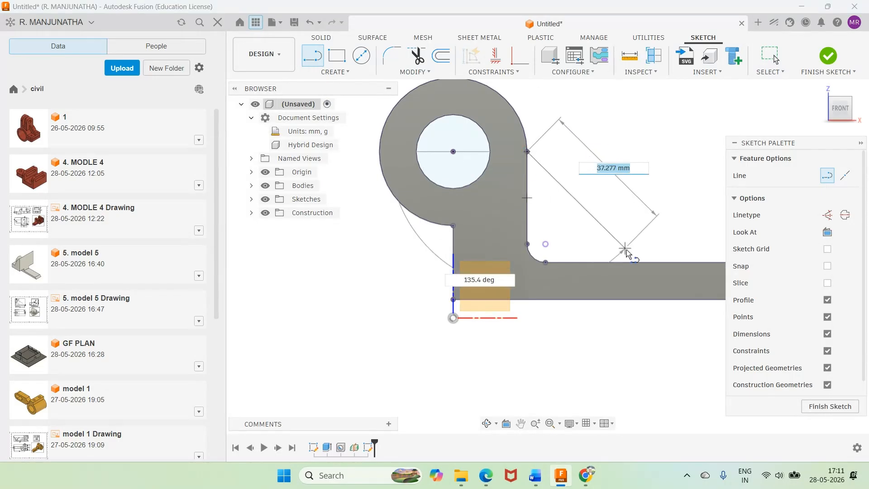
pyautogui.scroll(3, 638, 260)
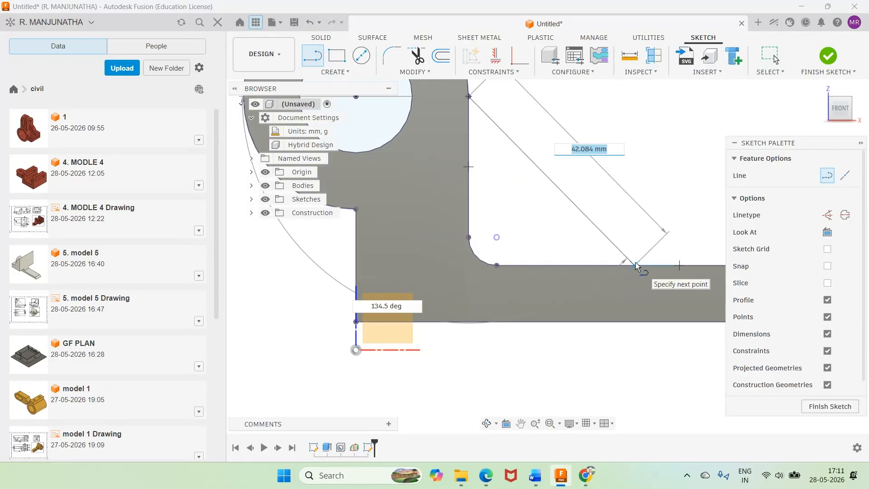
pyautogui.doubleClick(635, 265)
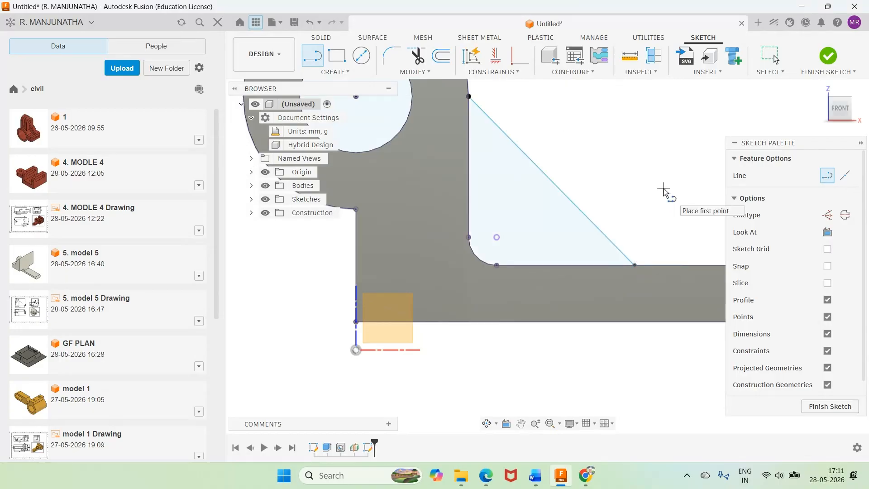
pyautogui.press('Escape')
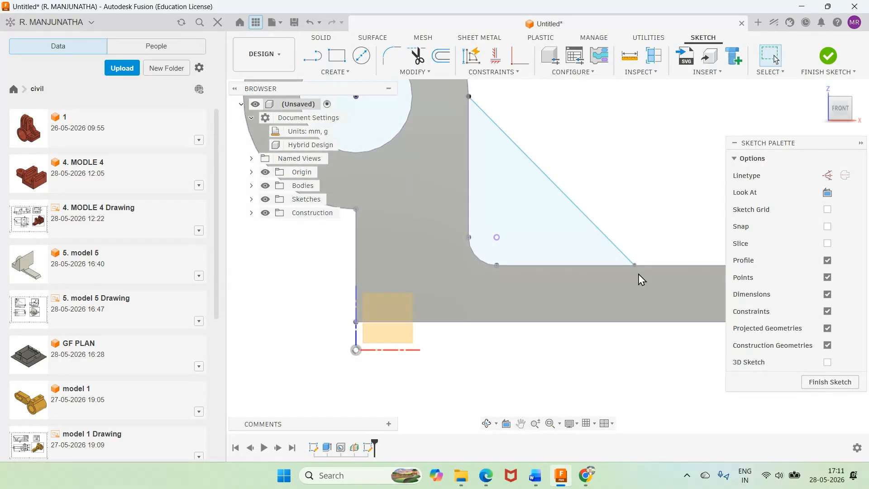
pyautogui.scroll(-1, 620, 198)
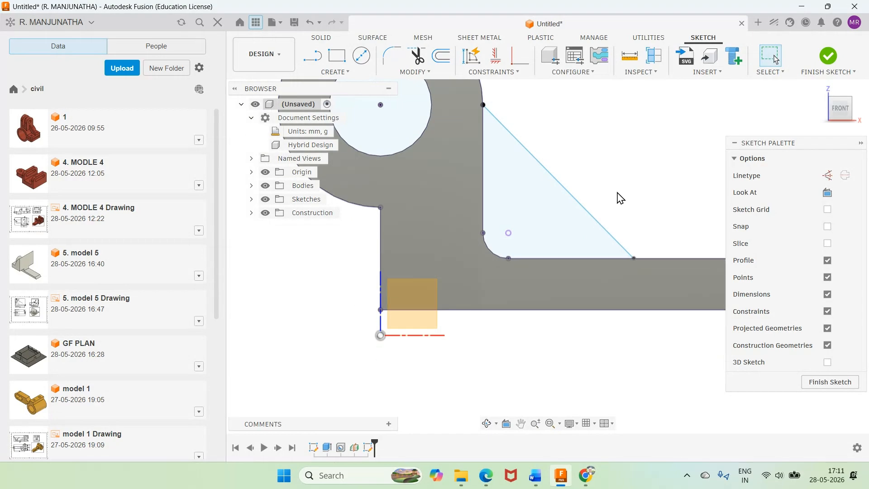
# Step: Hide the bodies and dimension the rib's sloping line at 45° to the vertical edge of the upright
pyautogui.click(265, 186)
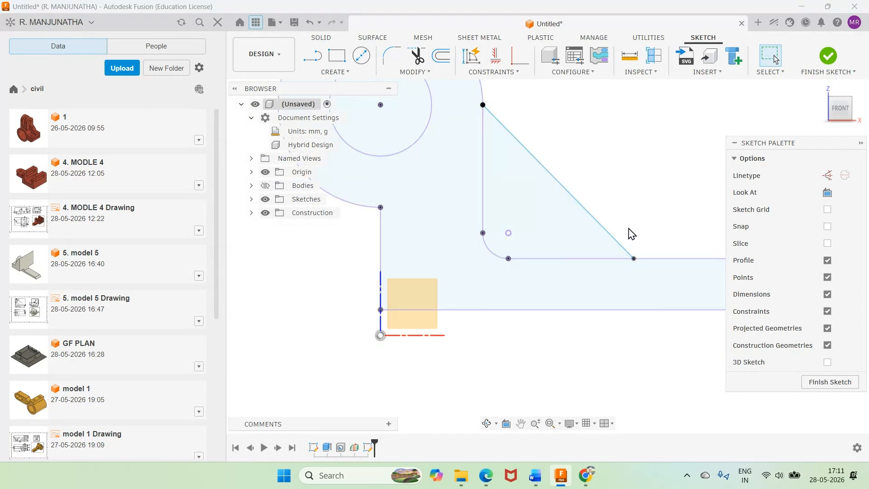
pyautogui.press('d')
pyautogui.click(484, 160)
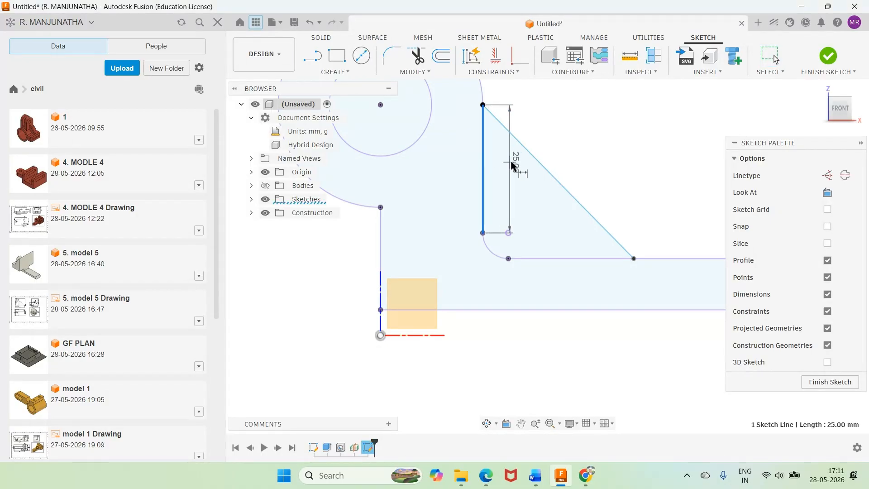
pyautogui.click(528, 156)
pyautogui.click(517, 171)
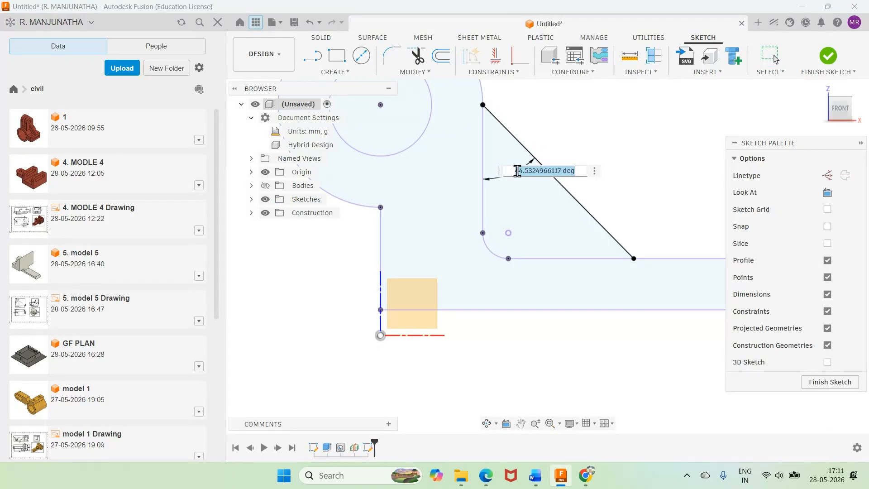
pyautogui.write('45')
pyautogui.press('Return')
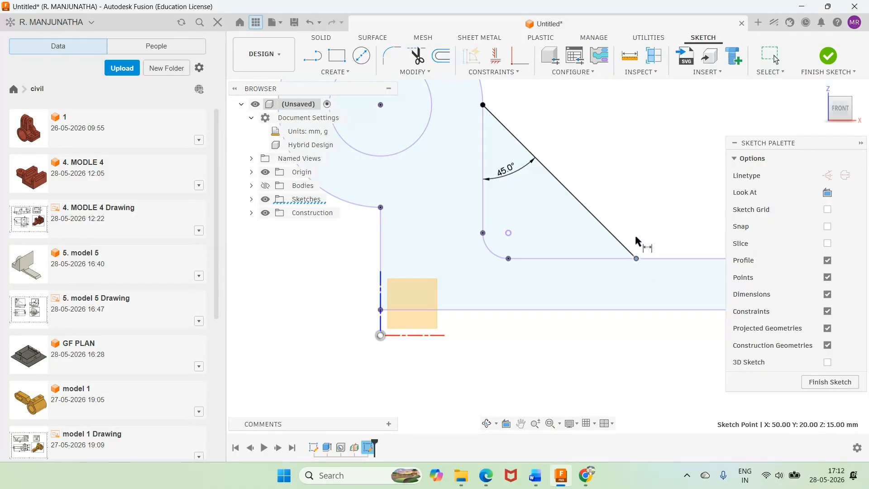
pyautogui.scroll(-1, 663, 180)
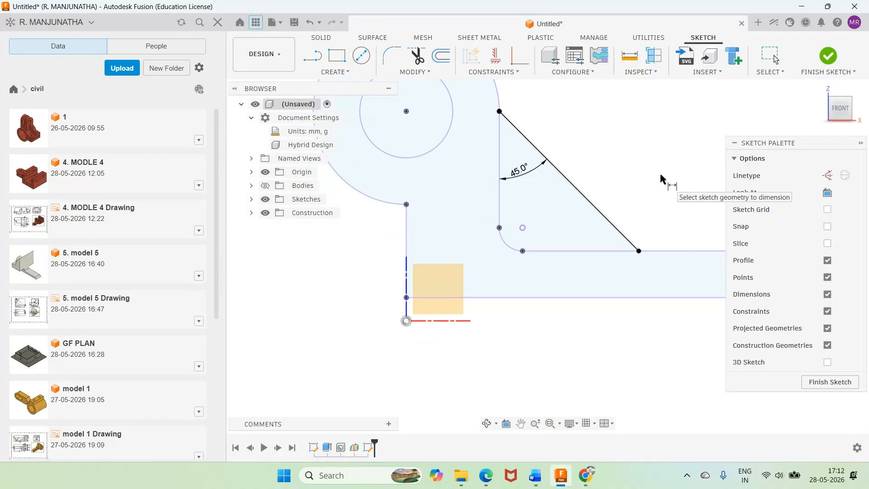
# Step: Show the bodies again and finish the rib sketch
pyautogui.click(266, 186)
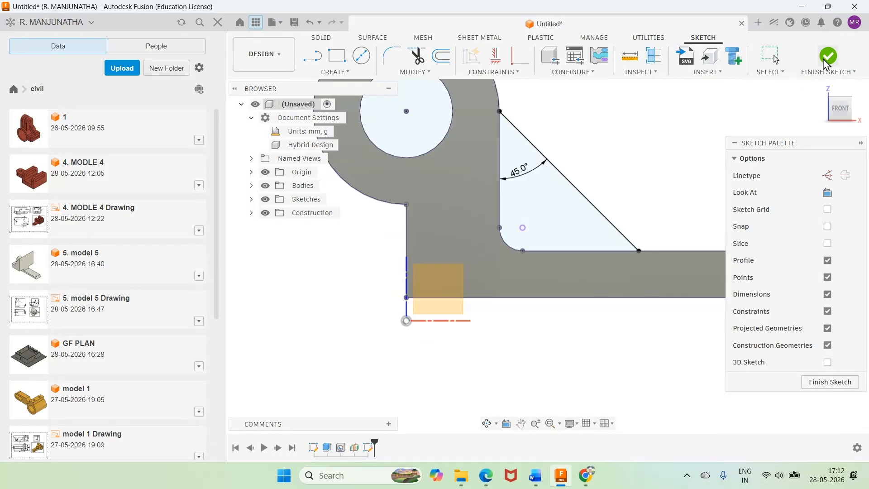
pyautogui.click(826, 57)
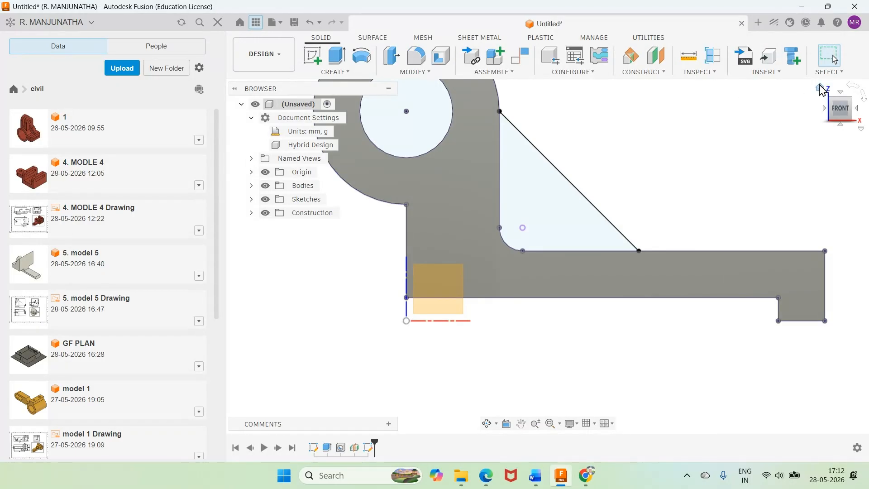
pyautogui.click(820, 87)
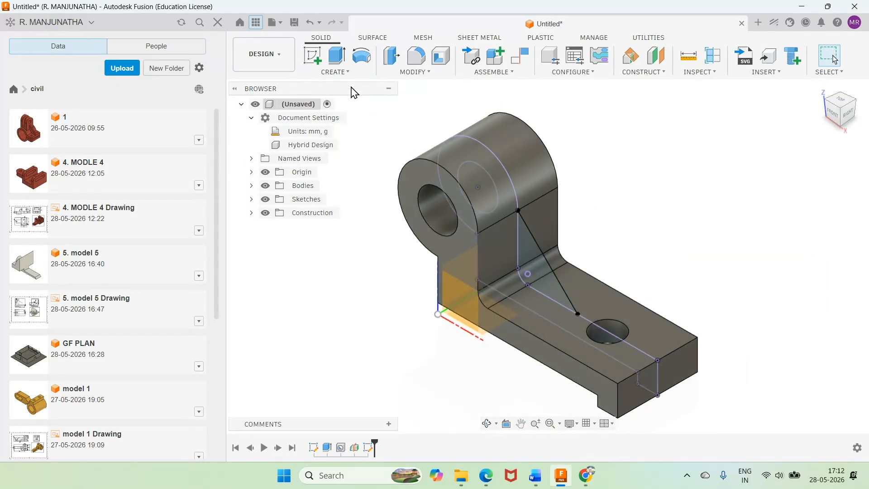
# Step: Check the rib thickness in the reference drawing and extrude the triangular profile symmetrically to 10 mm whole length, joined to the bracket
pyautogui.click(337, 55)
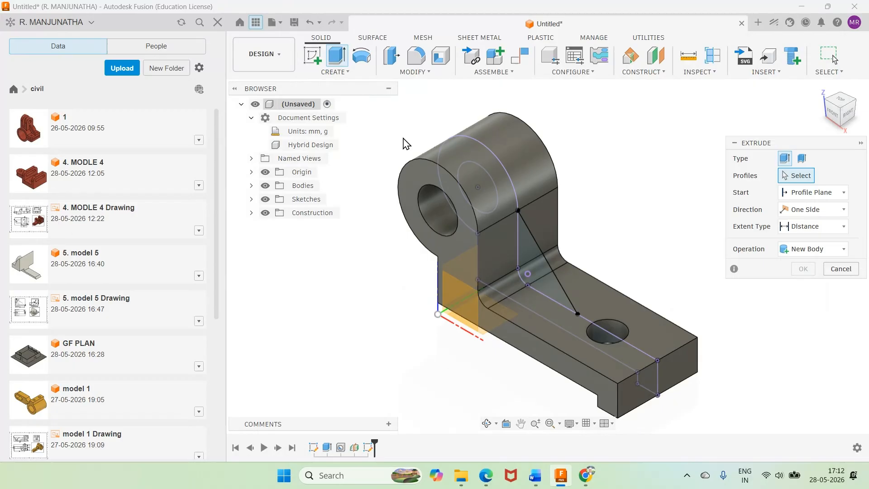
pyautogui.click(531, 255)
pyautogui.click(535, 475)
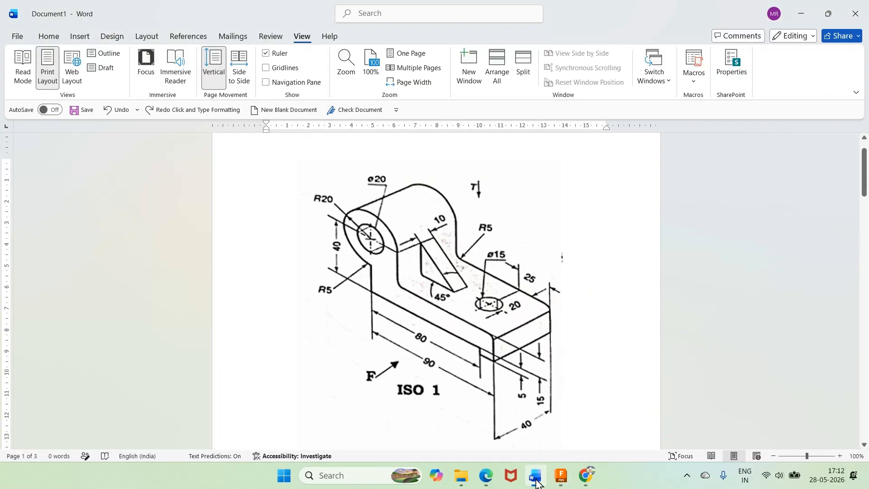
pyautogui.click(554, 479)
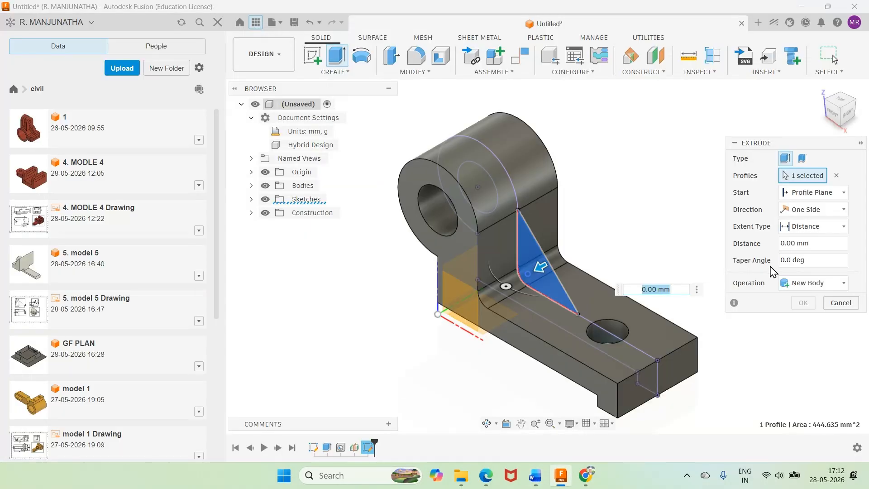
pyautogui.click(805, 216)
pyautogui.click(799, 252)
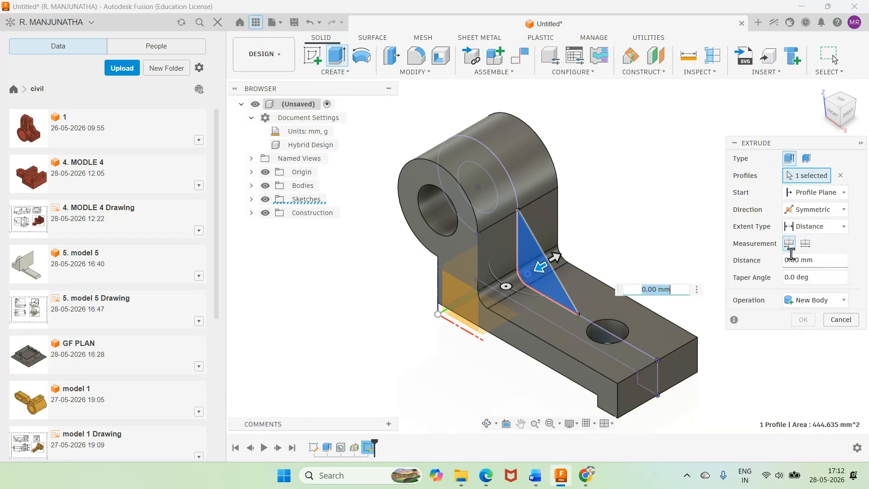
pyautogui.click(805, 244)
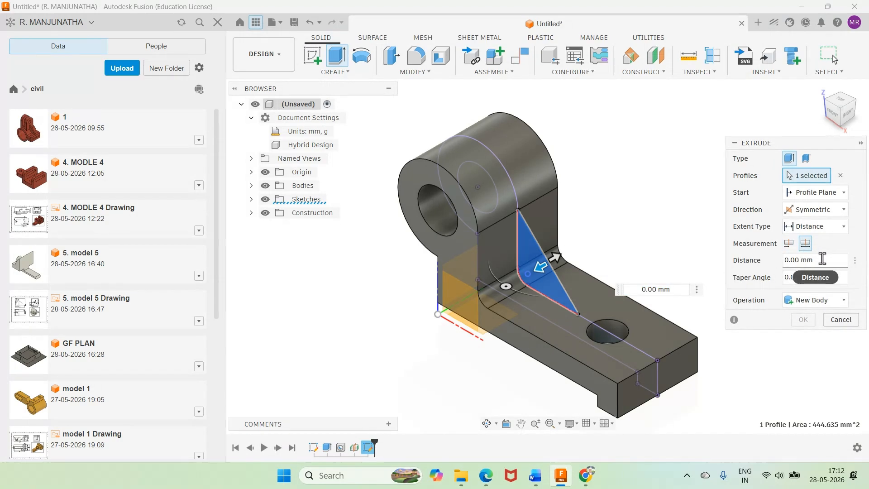
pyautogui.write('10')
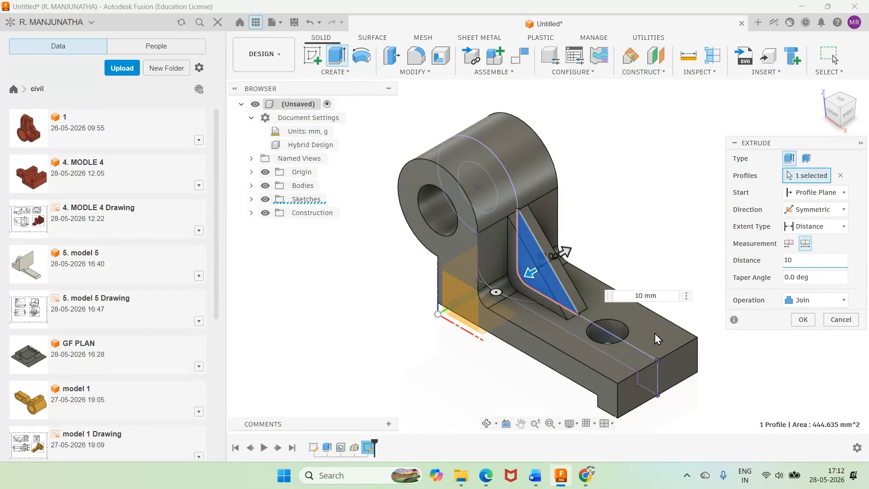
pyautogui.click(803, 319)
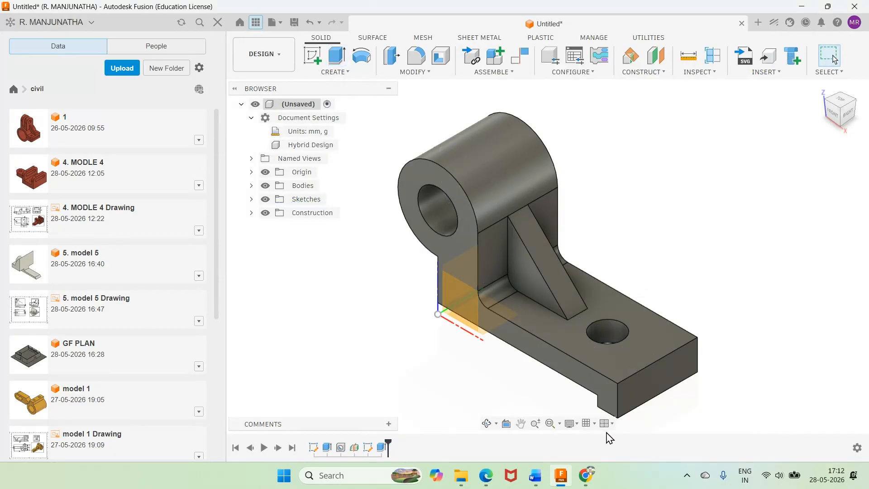
# Step: Check the radii in the reference drawing and fillet the base's upper end edge and the edge beneath the round boss by 5 mm
pyautogui.click(535, 475)
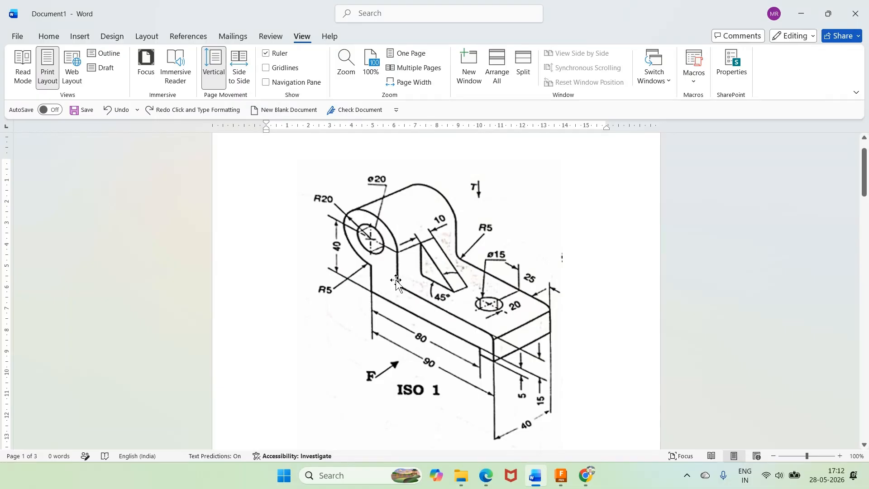
pyautogui.click(561, 475)
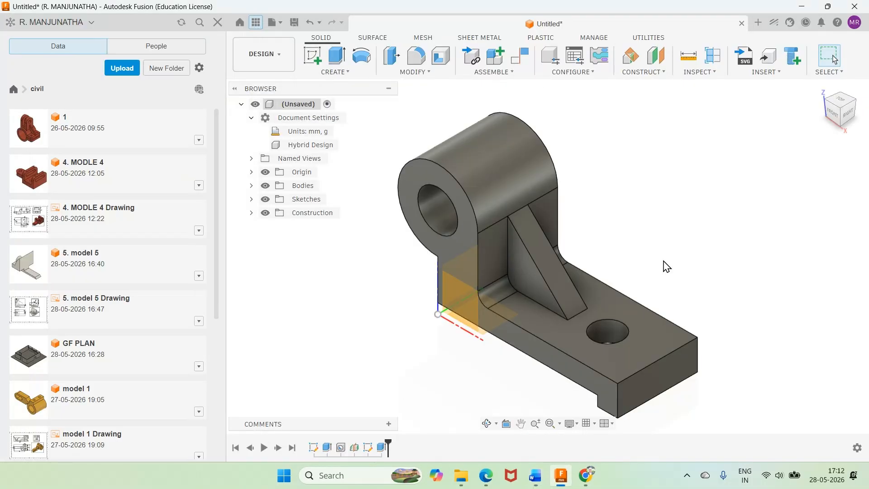
pyautogui.click(416, 55)
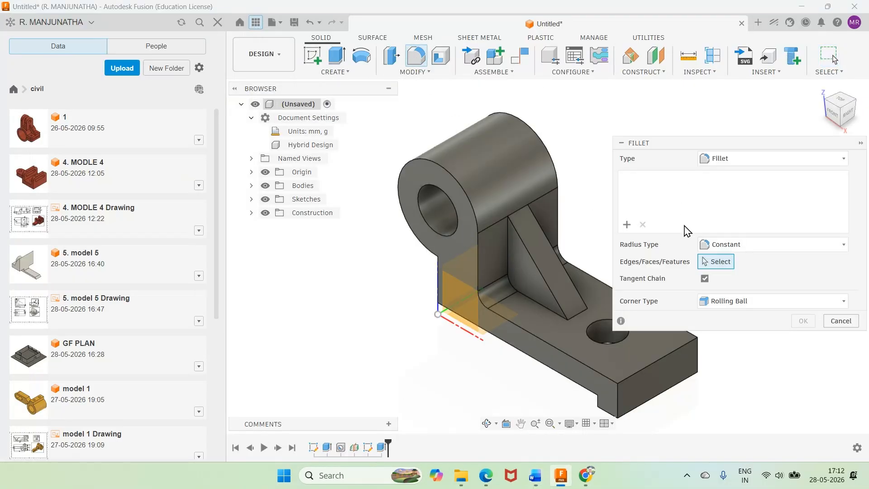
pyautogui.click(648, 368)
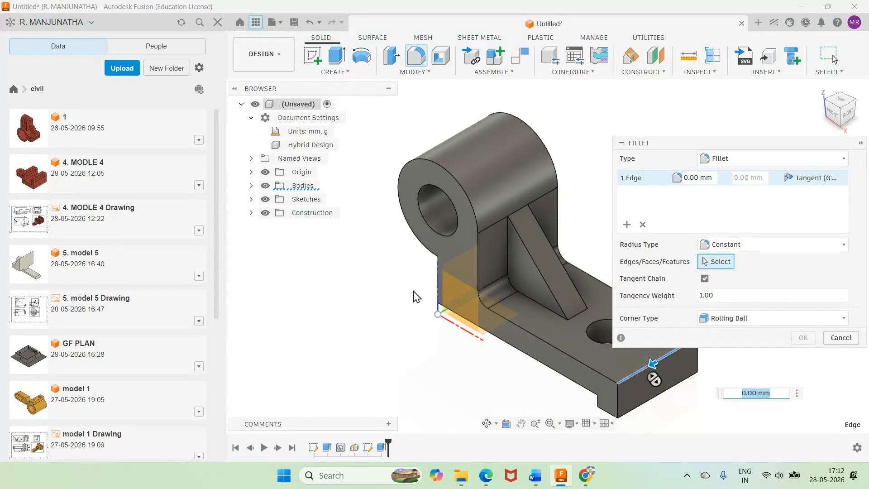
pyautogui.click(437, 258)
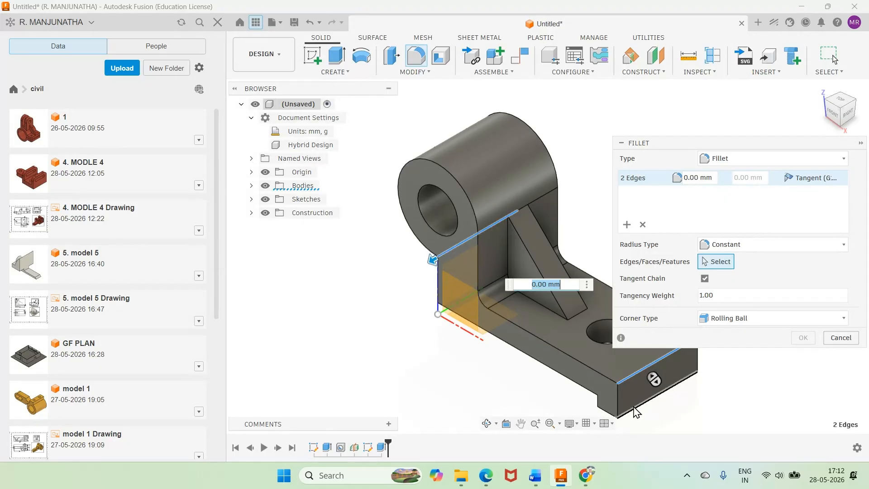
pyautogui.write('5')
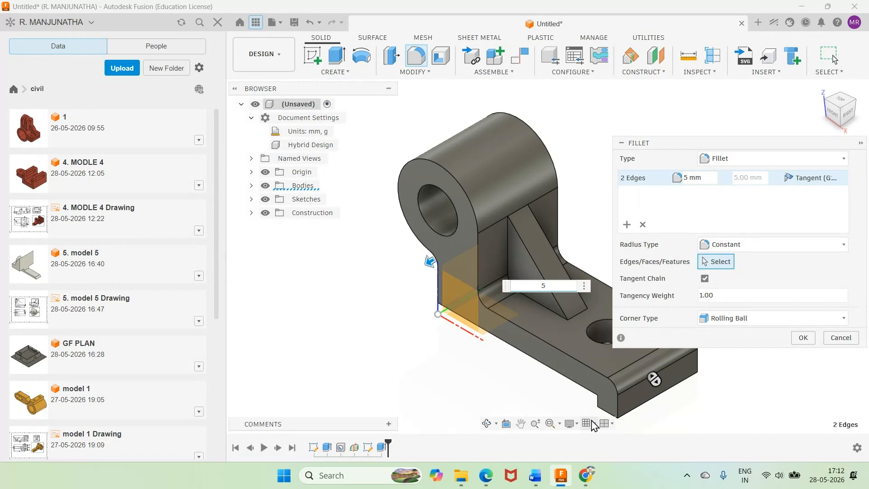
pyautogui.click(802, 337)
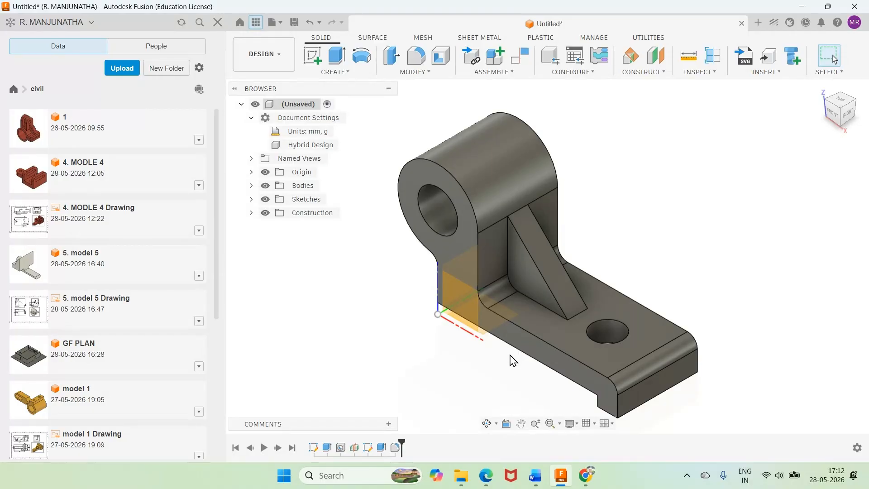
# Step: Apply a yellow paint appearance to the whole bracket body
pyautogui.press('a')
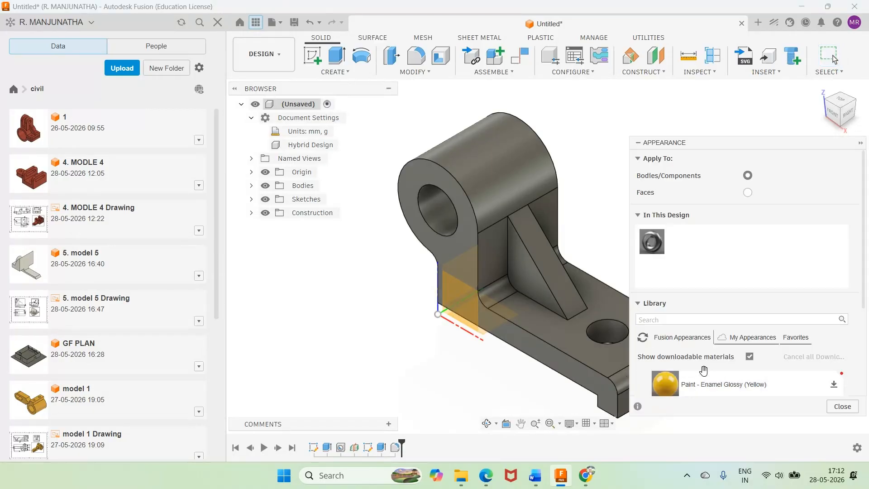
pyautogui.scroll(-2, 703, 370)
pyautogui.moveTo(665, 317); pyautogui.dragTo(522, 288)
pyautogui.click(842, 406)
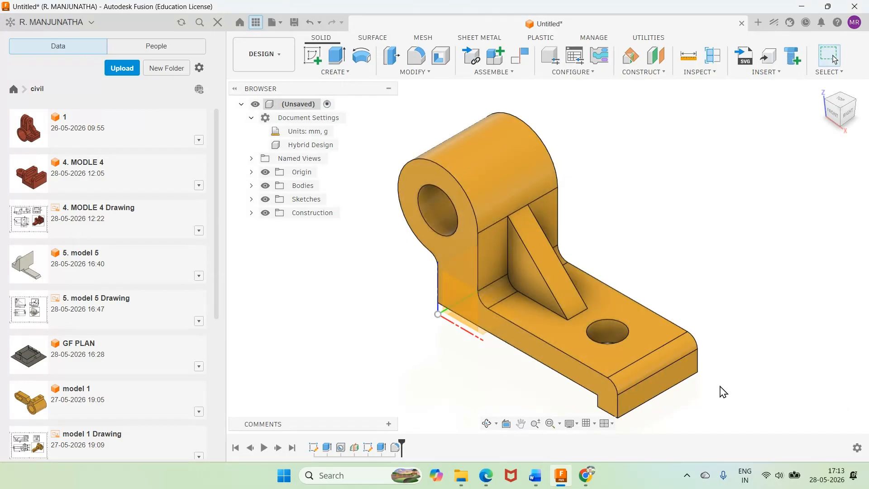
# Step: Save the design as "6 model 6" in the civil folder
pyautogui.click(488, 430)
pyautogui.moveTo(506, 355)
pyautogui.mouseDown()
pyautogui.moveTo(532, 312)
pyautogui.moveTo(516, 290)
pyautogui.moveTo(501, 319)
pyautogui.moveTo(508, 358)
pyautogui.moveTo(475, 324)
pyautogui.moveTo(520, 349)
pyautogui.moveTo(517, 322)
pyautogui.moveTo(510, 333)
pyautogui.moveTo(491, 322)
pyautogui.moveTo(524, 314)
pyautogui.mouseUp()
pyautogui.rightClick(526, 317)
pyautogui.click(503, 364)
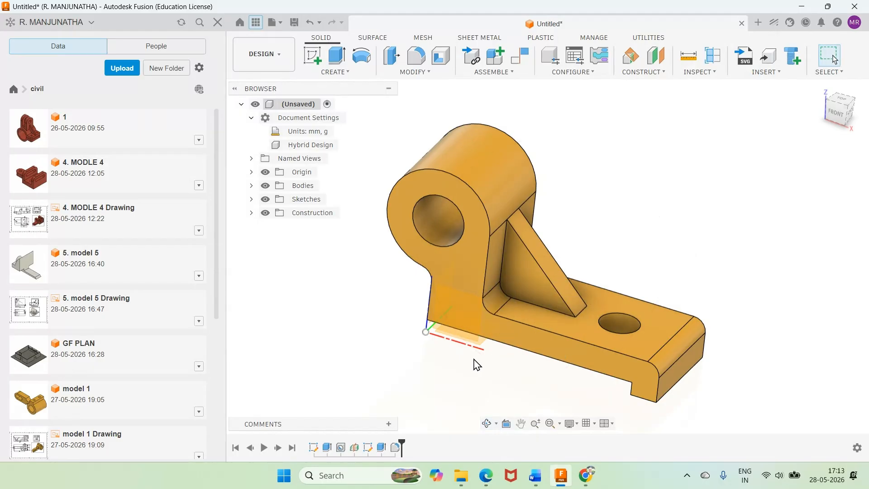
pyautogui.click(293, 22)
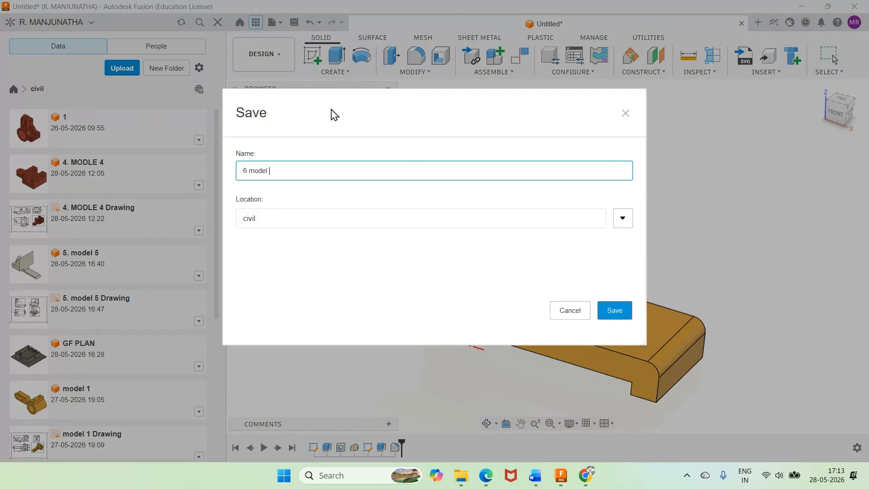
pyautogui.press('Return')
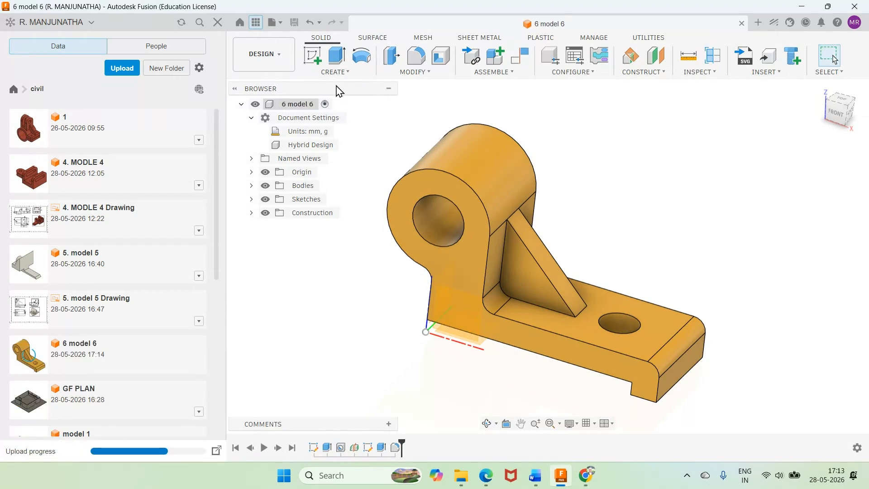
# Step: Check the reference drawing and create a new manual drawing from the design with ISO standard, mm units and an A3 sheet
pyautogui.click(536, 482)
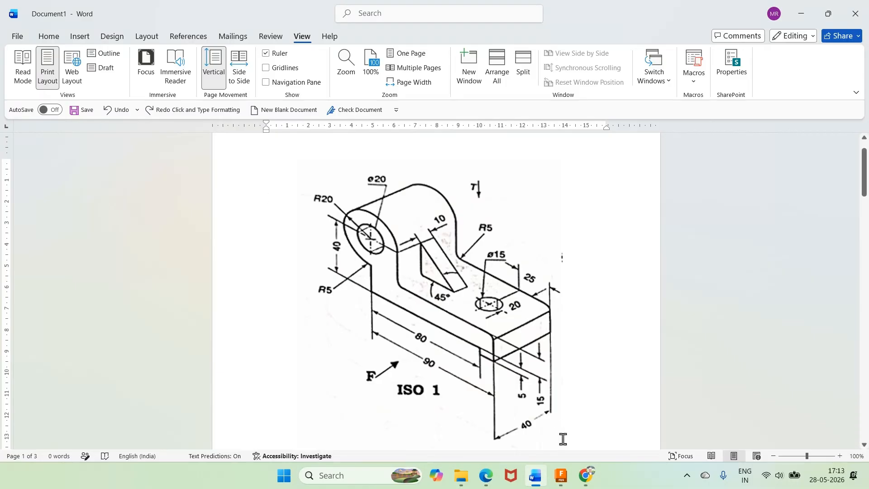
pyautogui.click(561, 475)
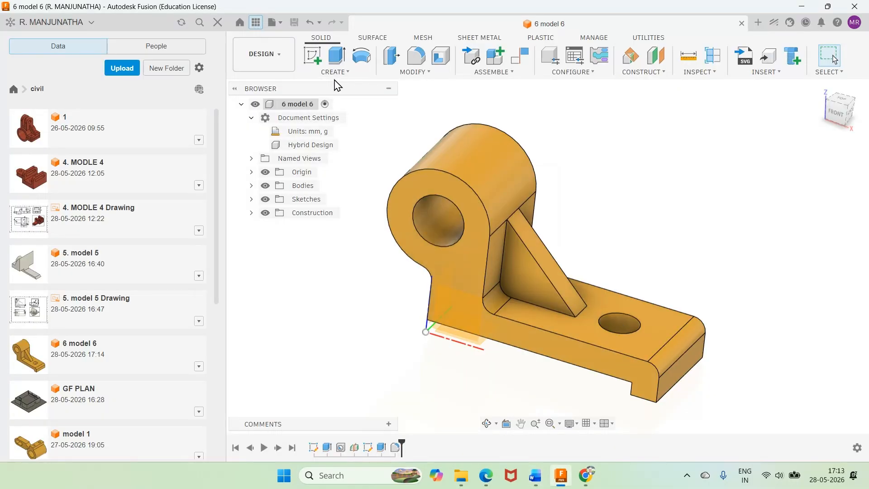
pyautogui.moveTo(278, 202)
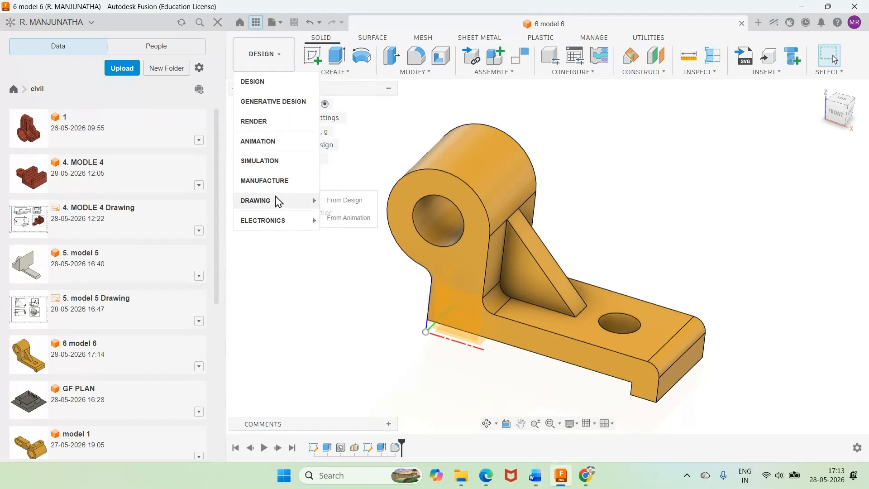
pyautogui.click(365, 204)
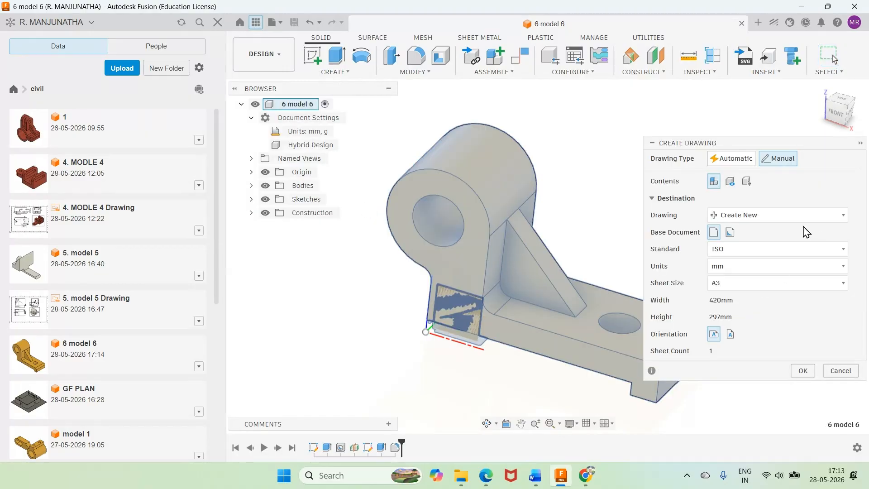
pyautogui.click(800, 371)
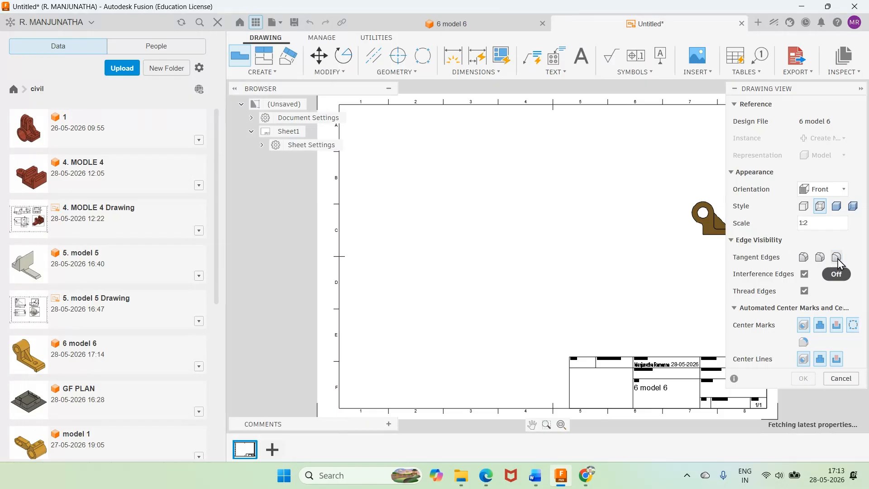
# Step: Place the bracket's front base view at 1:1 scale with tangent edges off in the sheet's upper left area
pyautogui.click(857, 224)
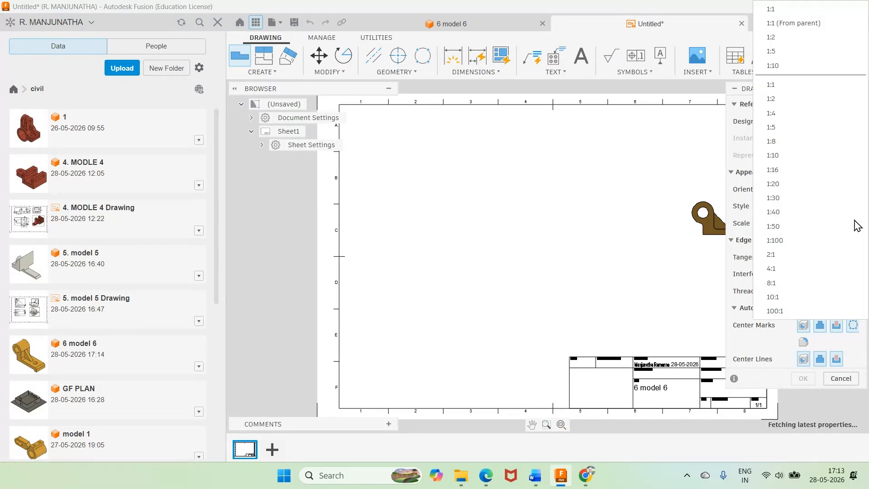
pyautogui.click(776, 87)
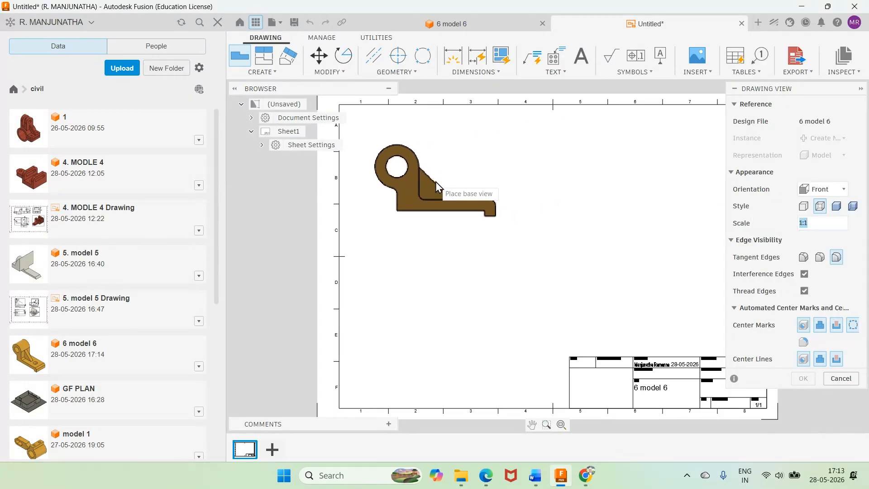
pyautogui.click(436, 167)
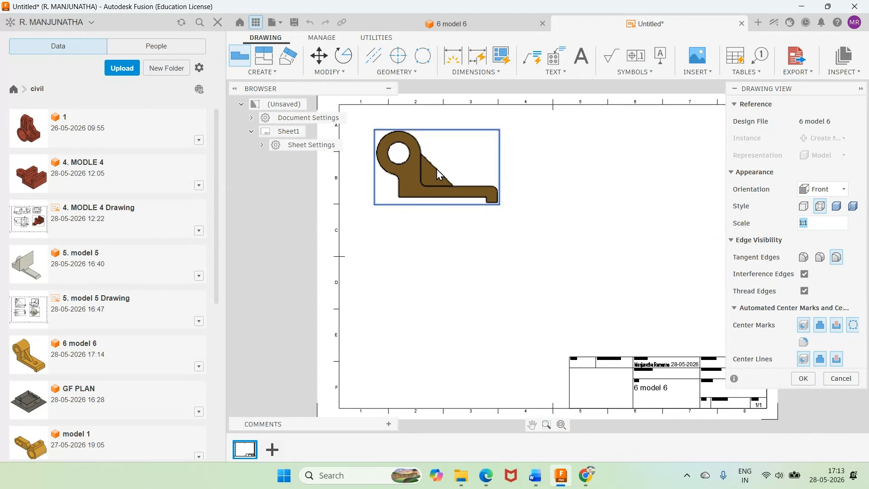
pyautogui.click(803, 380)
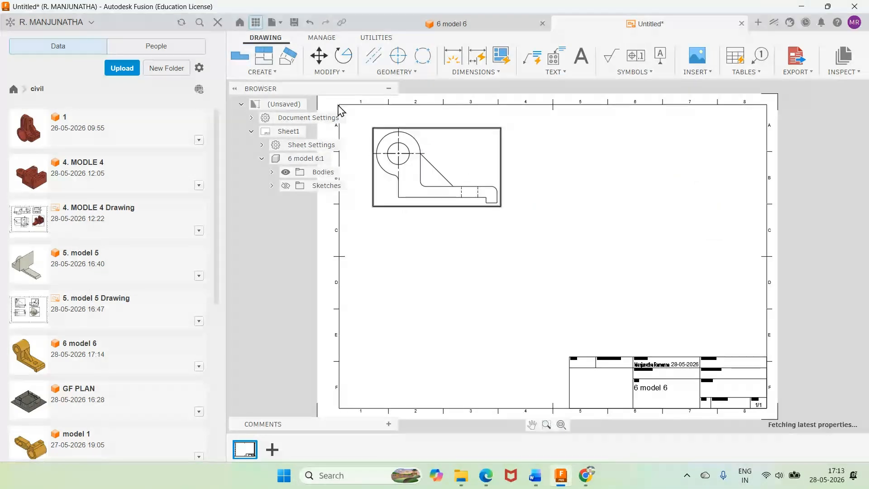
pyautogui.click(265, 57)
pyautogui.click(441, 202)
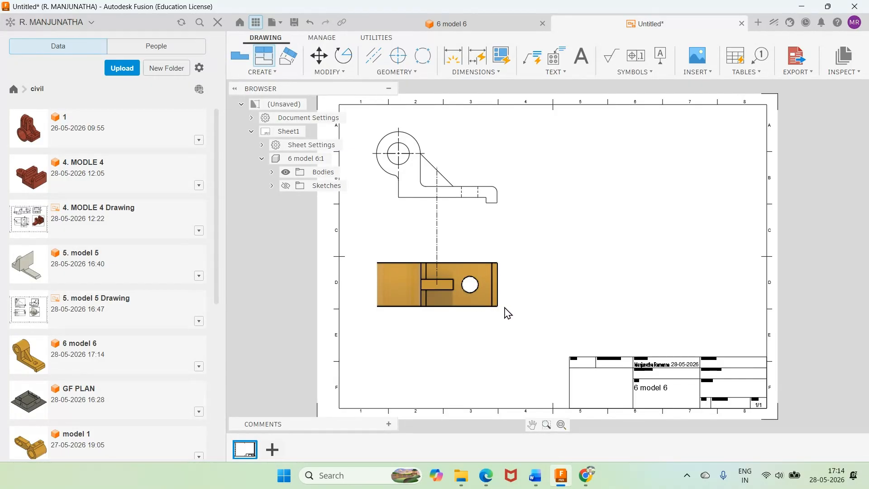
pyautogui.press('Escape')
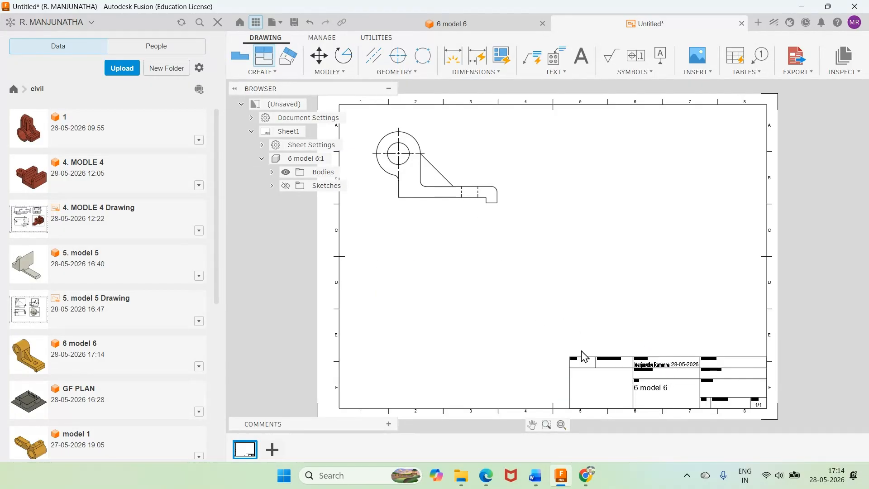
# Step: Project a top view below the front view, a side view beside it, and an isometric view diagonally from it
pyautogui.click(264, 56)
pyautogui.click(428, 208)
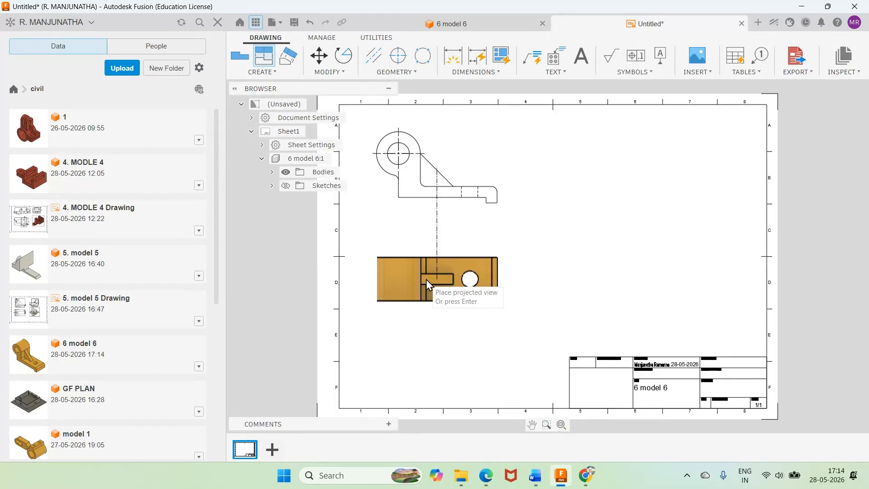
pyautogui.click(464, 274)
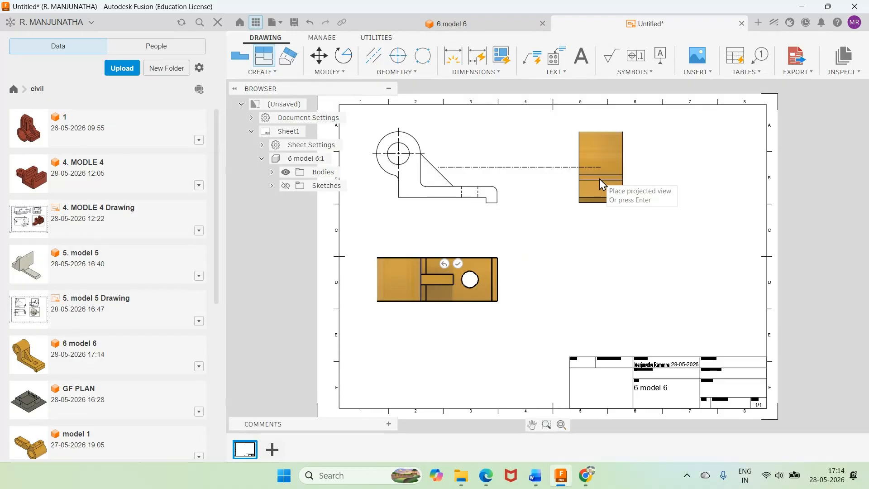
pyautogui.click(594, 180)
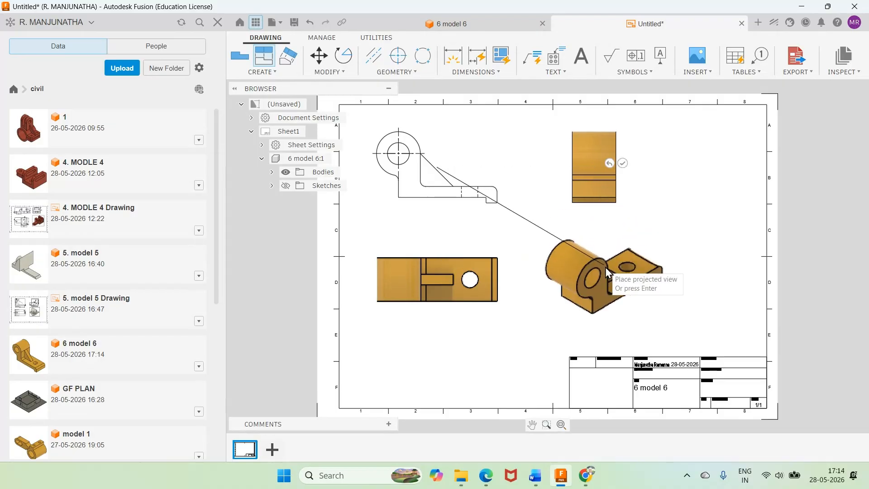
pyautogui.click(615, 273)
pyautogui.press('Return')
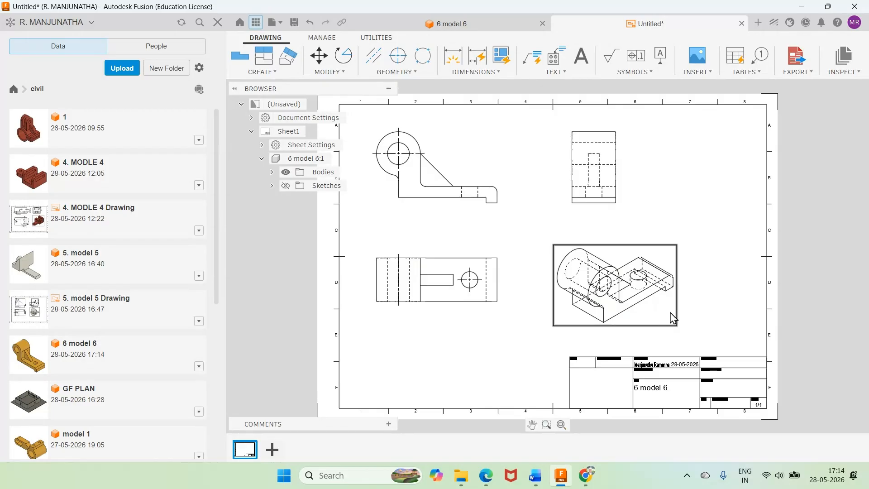
# Step: Set the isometric view's style to shaded and remove the title block from the sheet
pyautogui.doubleClick(678, 316)
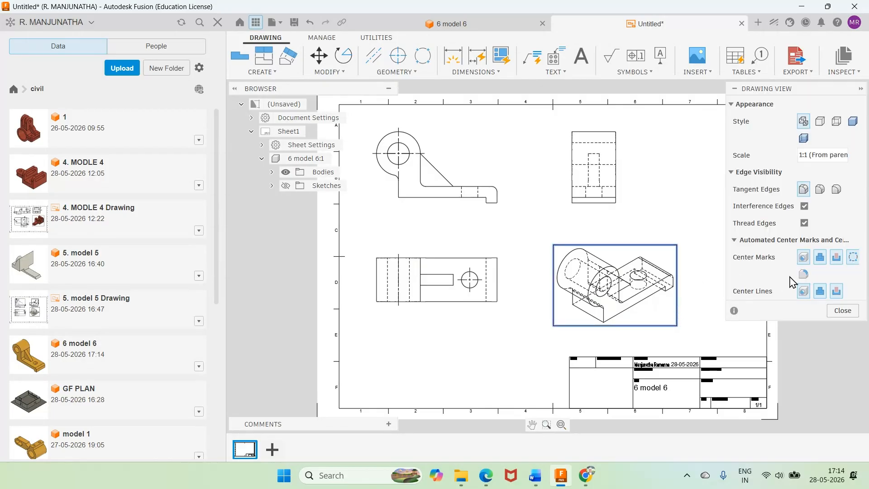
pyautogui.click(849, 126)
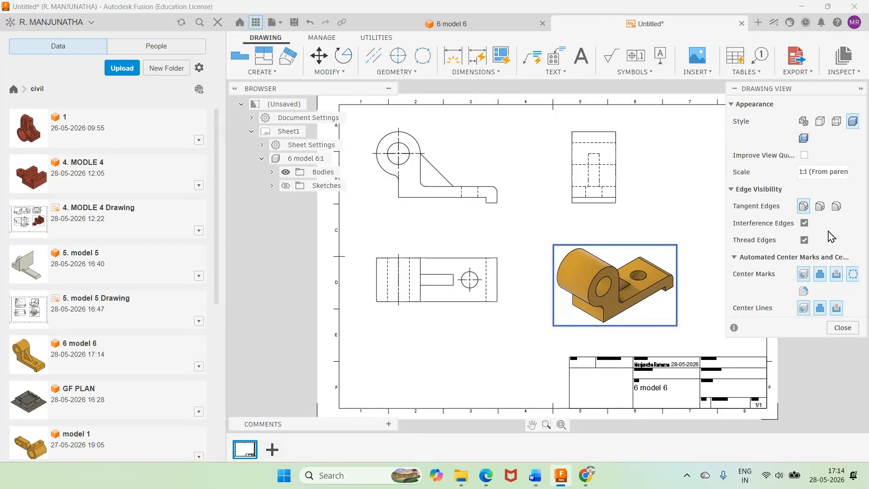
pyautogui.click(841, 328)
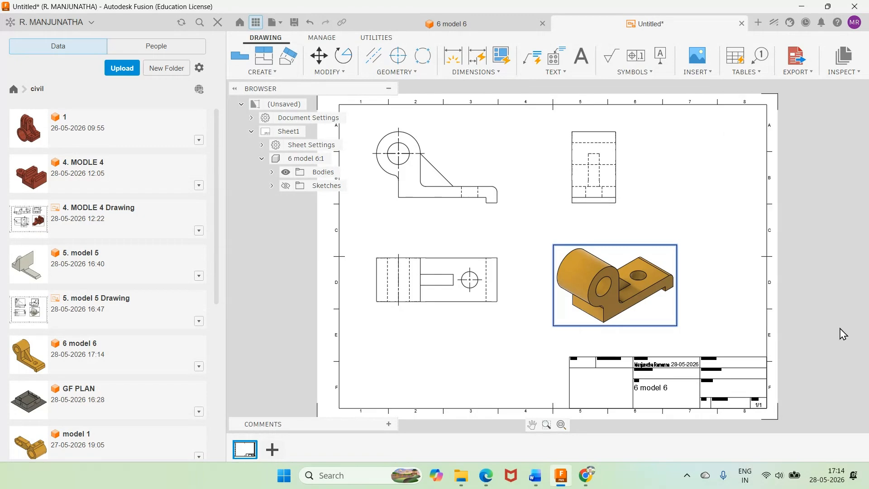
pyautogui.click(722, 357)
pyautogui.press('Escape')
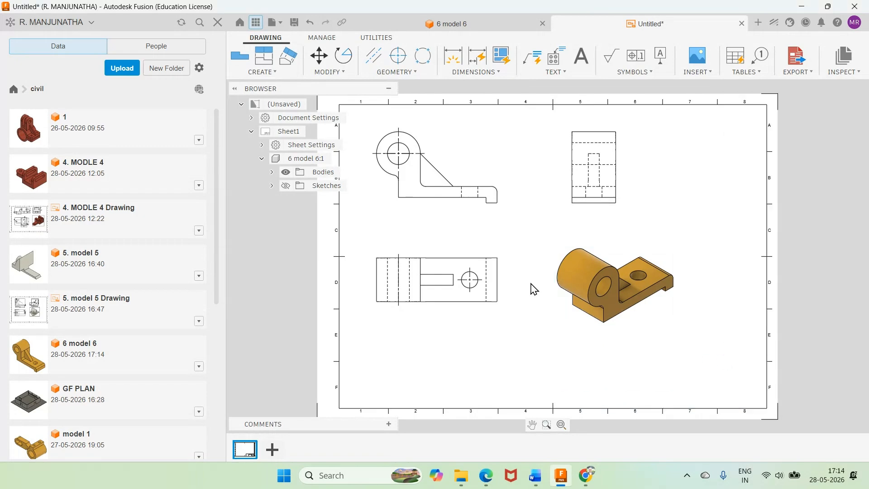
# Step: Add a centerline between the two hidden edges of the base's hole in the front view
pyautogui.scroll(2, 349, 111)
pyautogui.scroll(2, 375, 112)
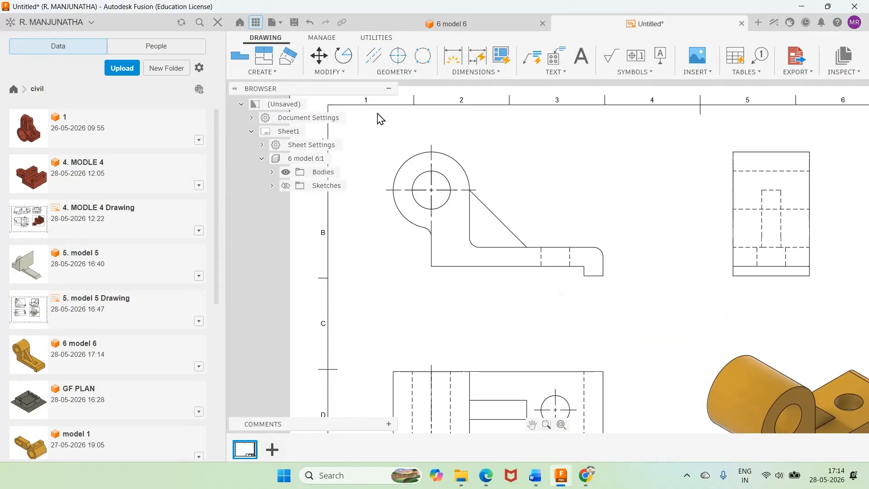
pyautogui.scroll(-1, 605, 211)
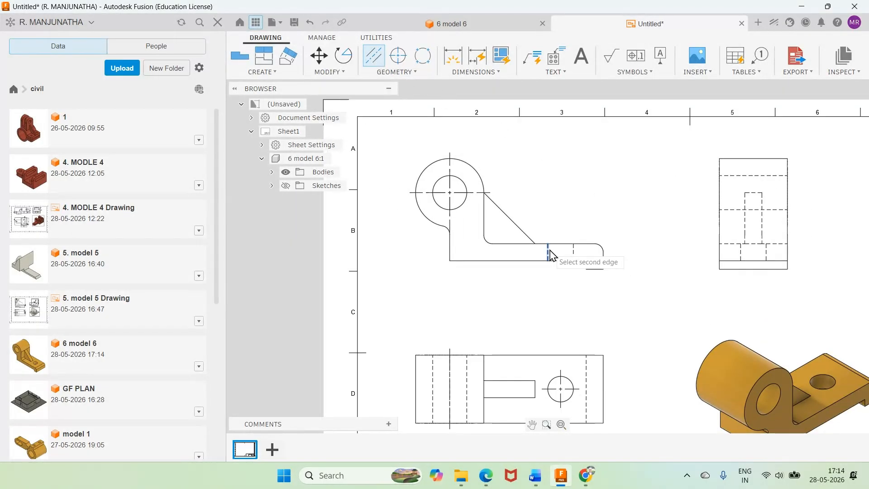
pyautogui.click(573, 252)
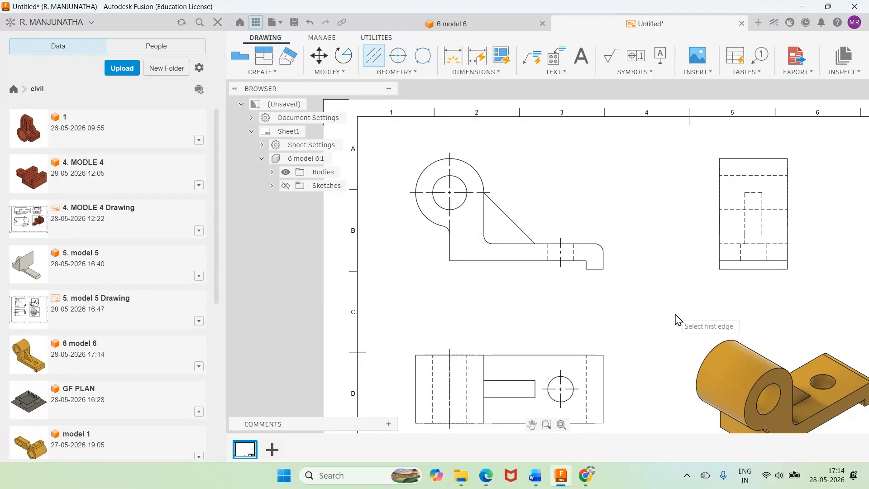
pyautogui.scroll(-1, 618, 288)
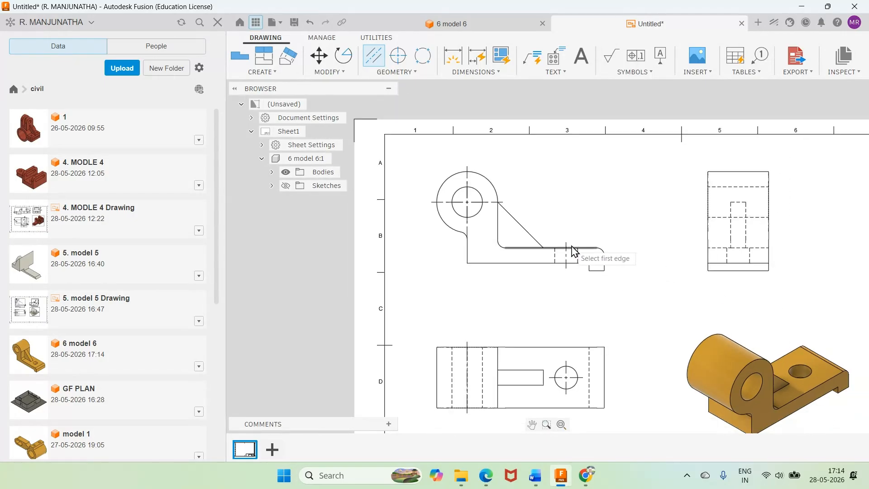
# Step: Check the reference drawing and dimension the round boss's outer radius and its hole's diameter in the front view
pyautogui.click(534, 476)
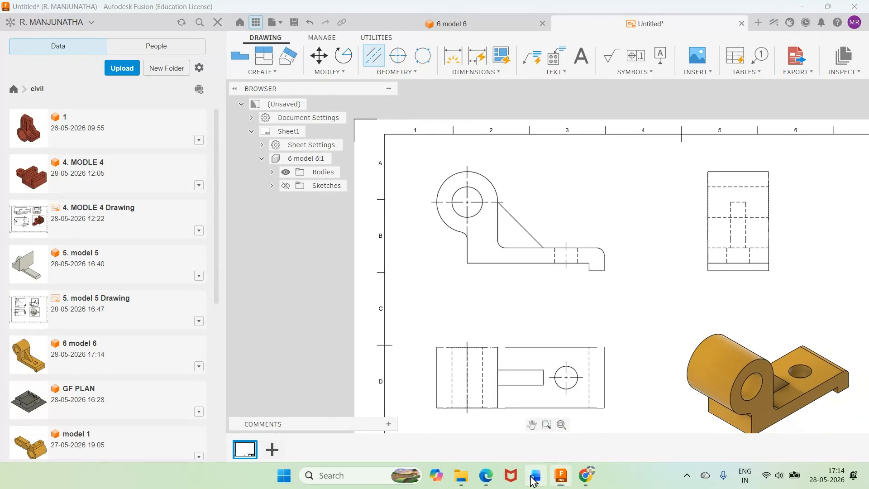
pyautogui.click(534, 476)
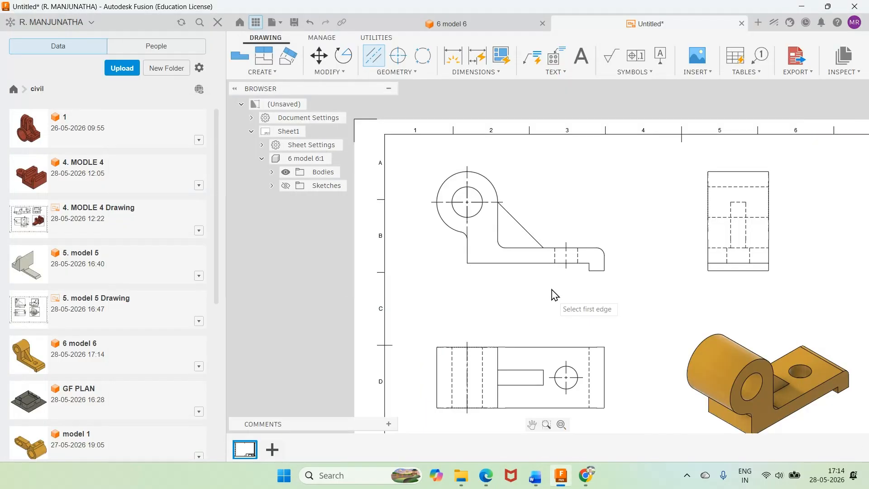
pyautogui.click(473, 72)
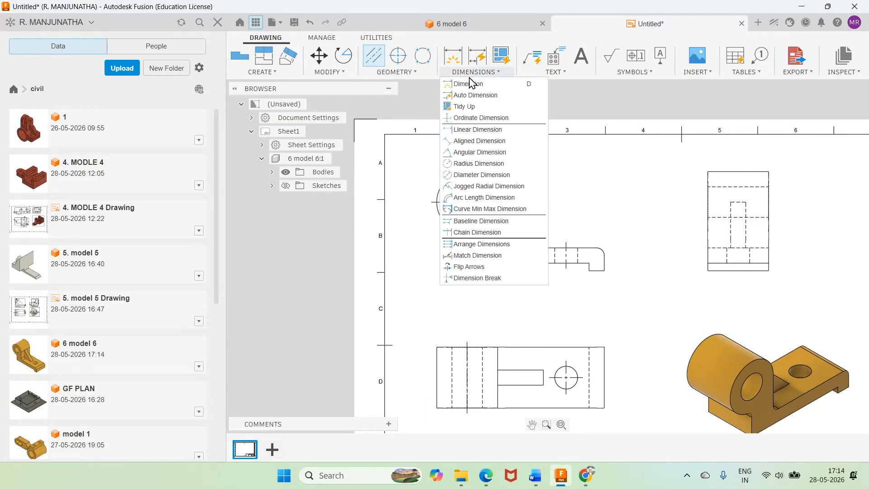
pyautogui.click(465, 165)
pyautogui.click(466, 172)
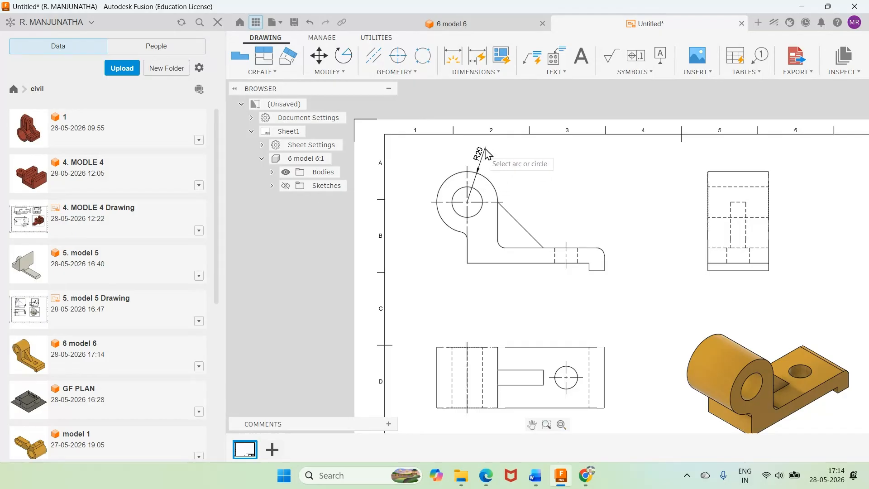
pyautogui.click(498, 72)
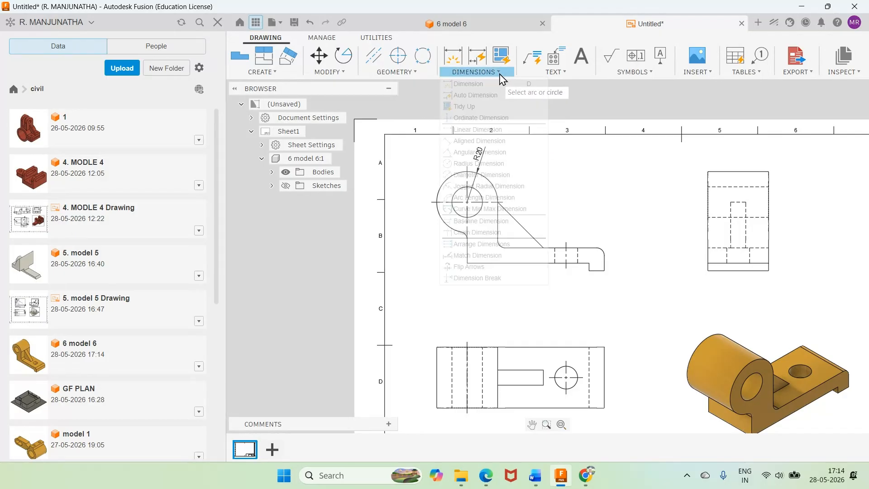
pyautogui.click(475, 170)
pyautogui.click(463, 196)
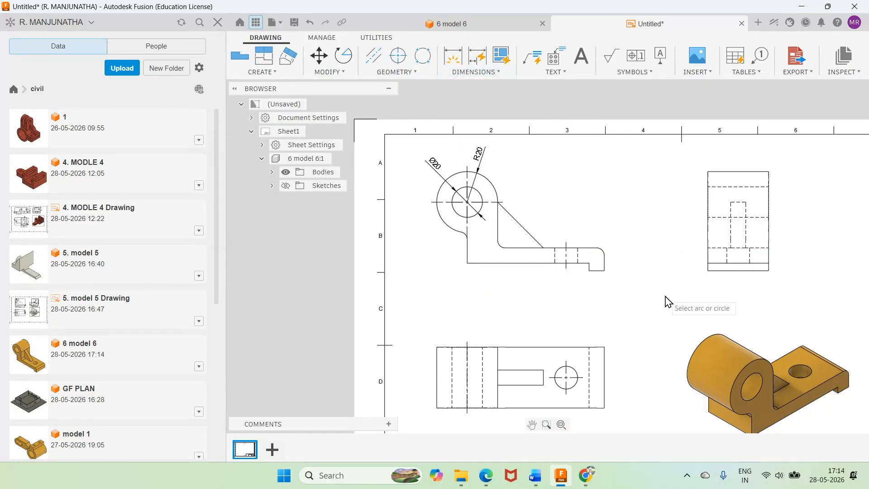
# Step: Add linear dimensions for the full height of the base's lipped end and the lip's depth in the front view
pyautogui.click(484, 72)
pyautogui.click(497, 131)
pyautogui.click(597, 248)
pyautogui.click(635, 273)
pyautogui.click(588, 263)
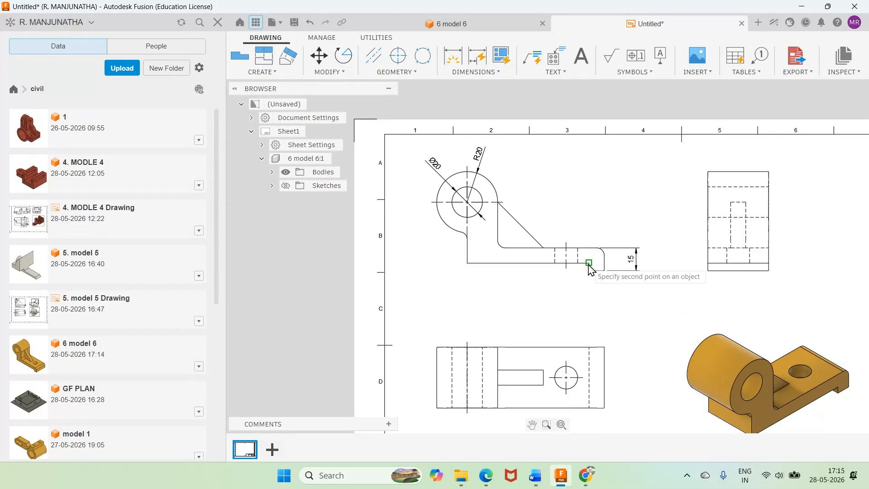
pyautogui.click(605, 270)
pyautogui.click(621, 271)
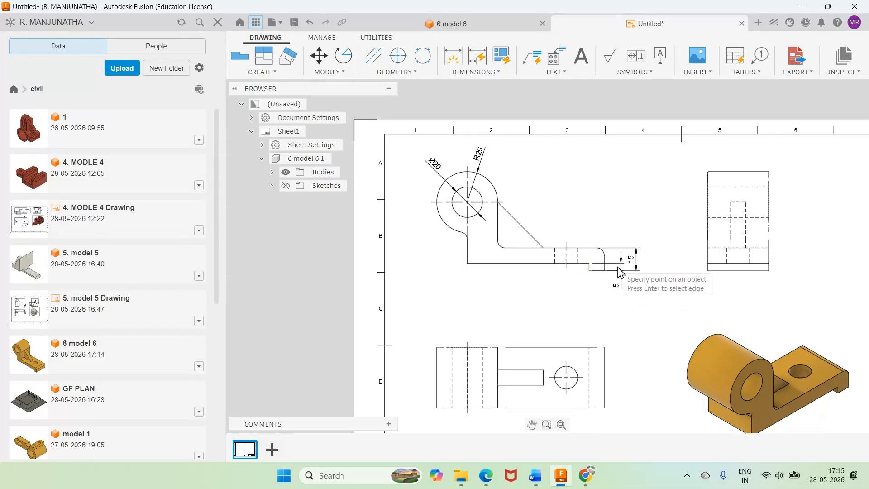
# Step: Dimension the base's length from its upright's outer edge to the lip and to the outer end face, stacked below the front view
pyautogui.click(467, 263)
pyautogui.click(588, 271)
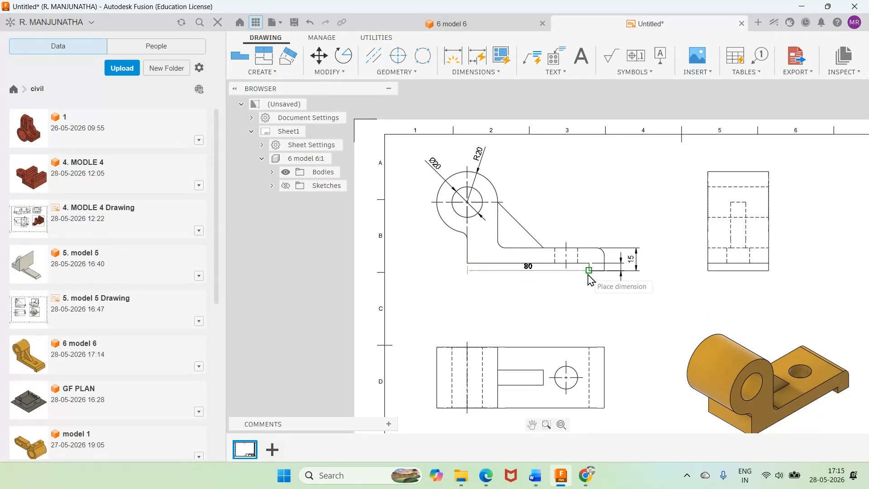
pyautogui.click(573, 288)
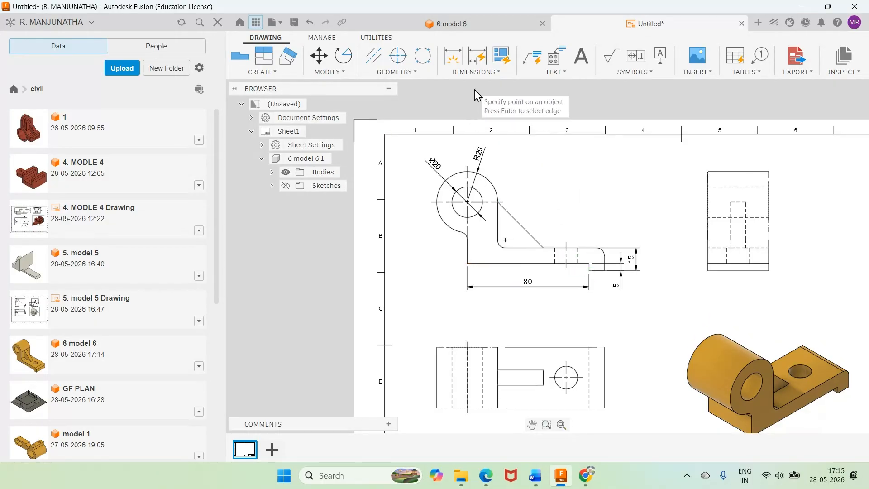
pyautogui.click(468, 263)
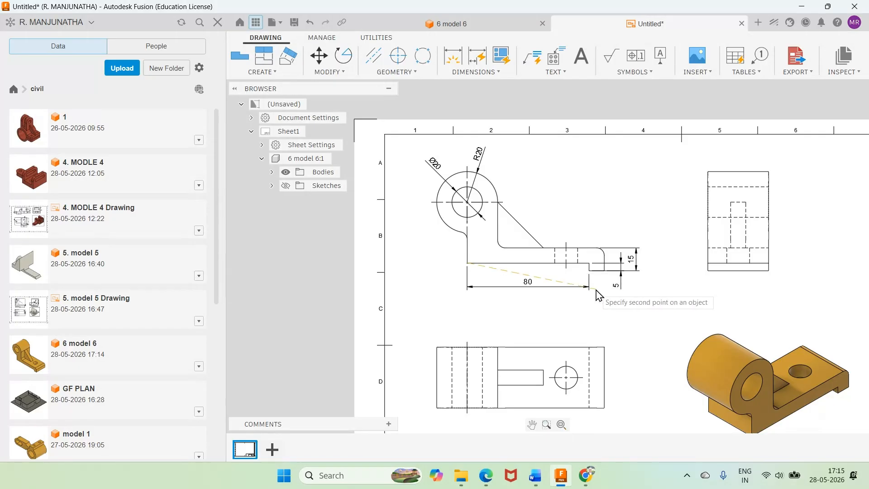
pyautogui.click(604, 271)
pyautogui.click(591, 303)
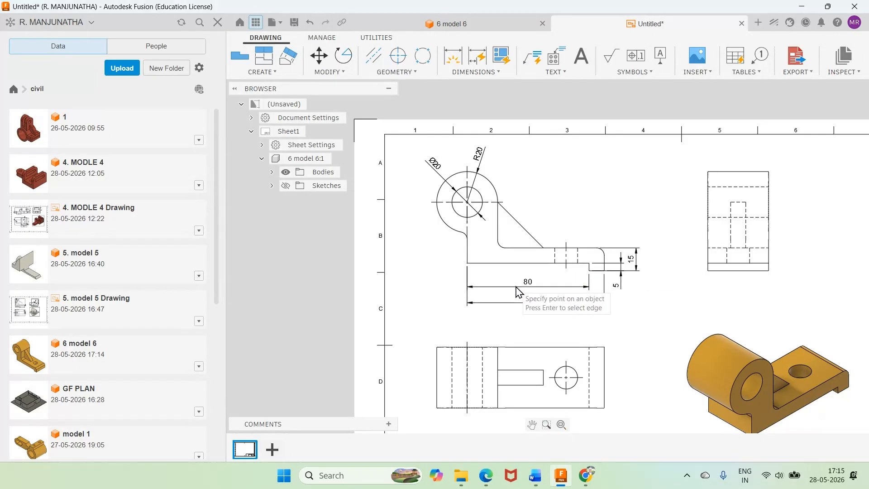
# Step: Add a radius dimension to the fillet between the upright and the base in the front view
pyautogui.click(475, 71)
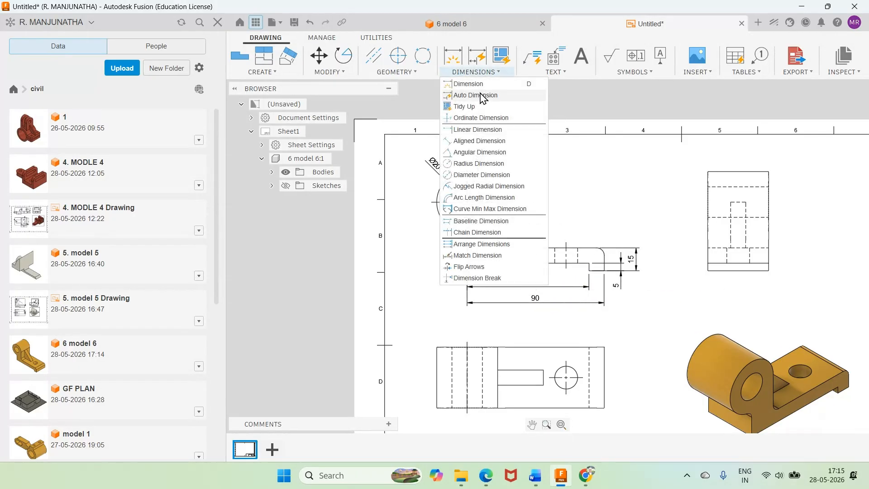
pyautogui.click(470, 164)
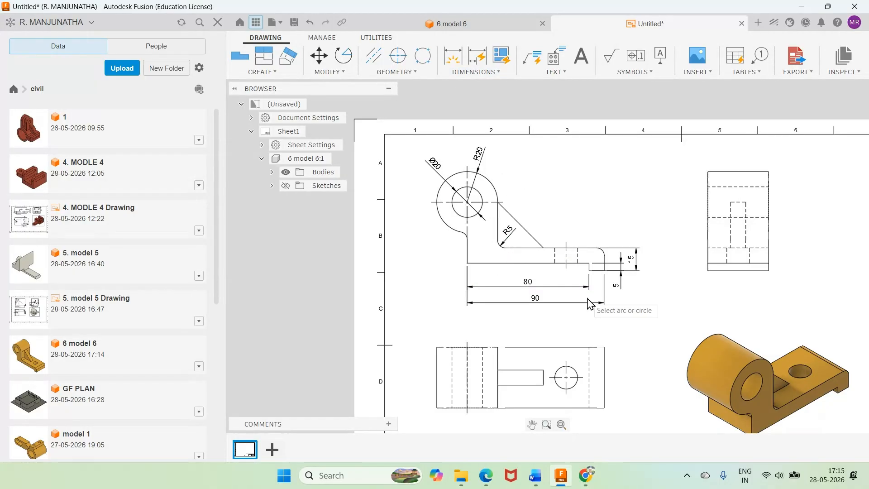
# Step: Dimension the rib's width and the base hole's diameter in the top view
pyautogui.scroll(3, 572, 385)
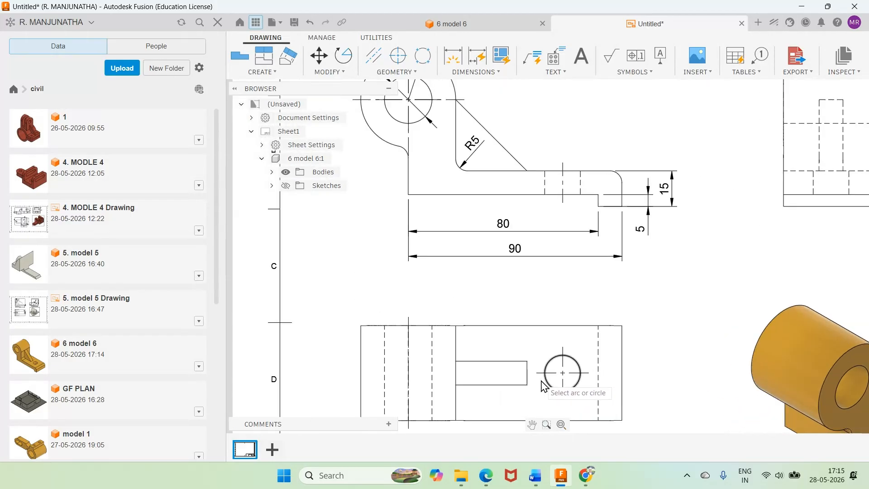
pyautogui.click(492, 73)
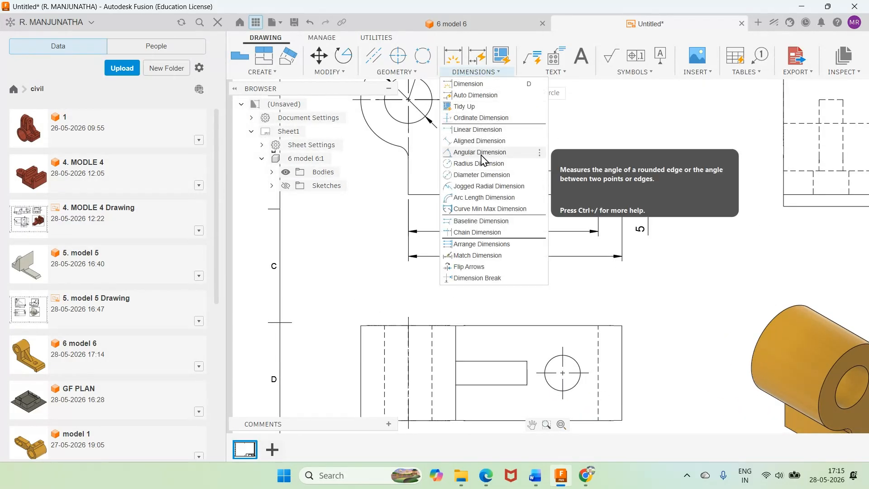
pyautogui.click(473, 140)
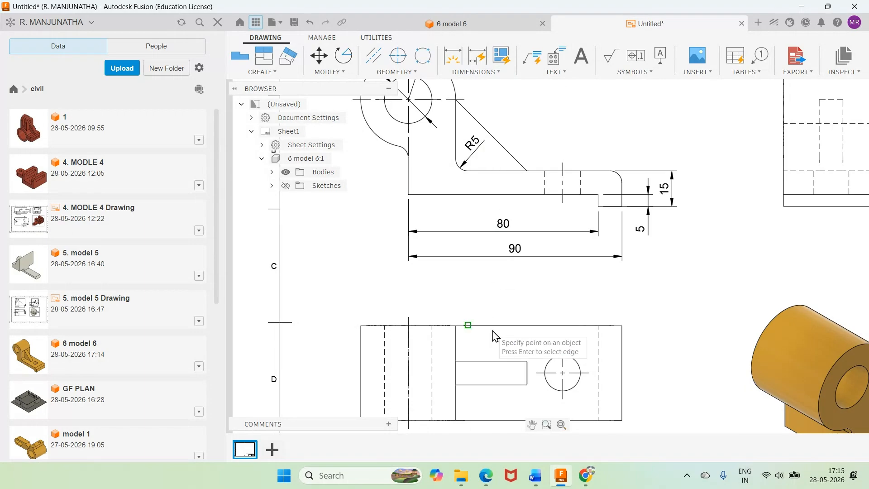
pyautogui.click(526, 362)
pyautogui.click(527, 385)
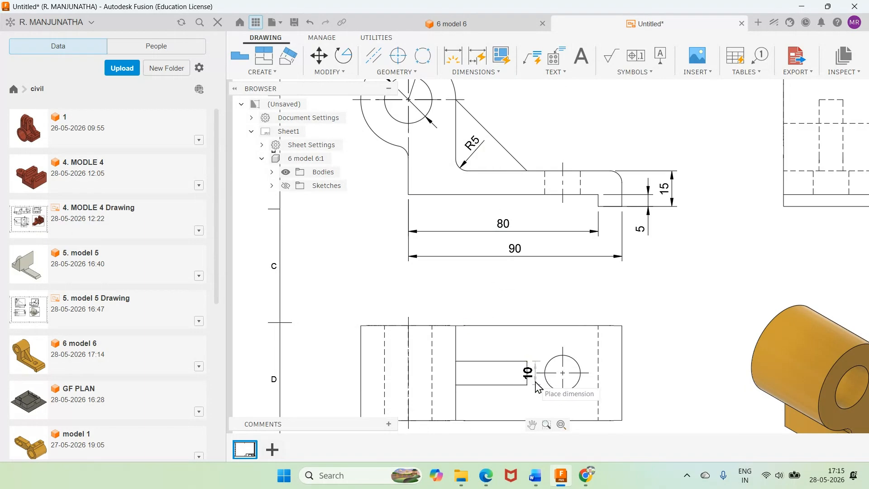
pyautogui.click(509, 382)
pyautogui.scroll(-3, 718, 237)
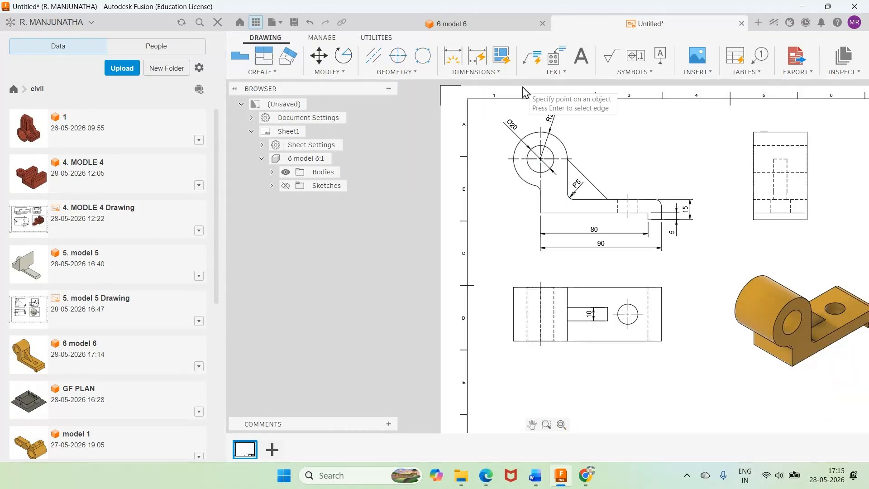
pyautogui.click(495, 73)
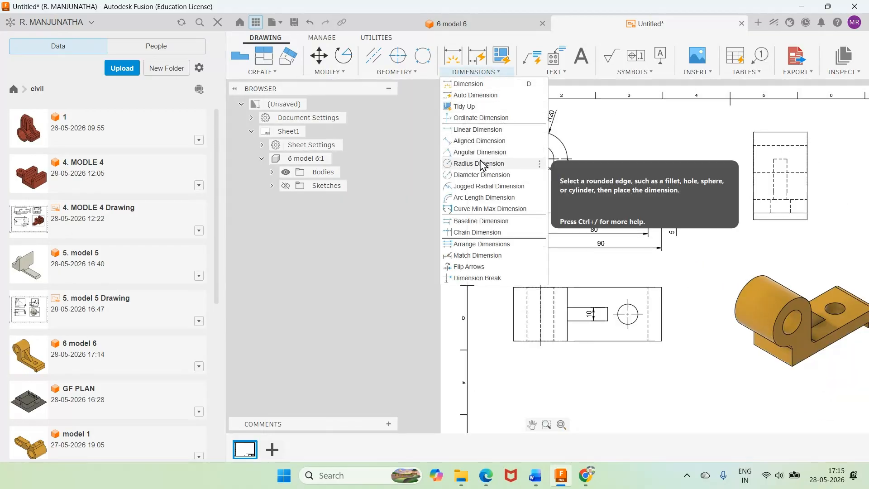
pyautogui.click(481, 174)
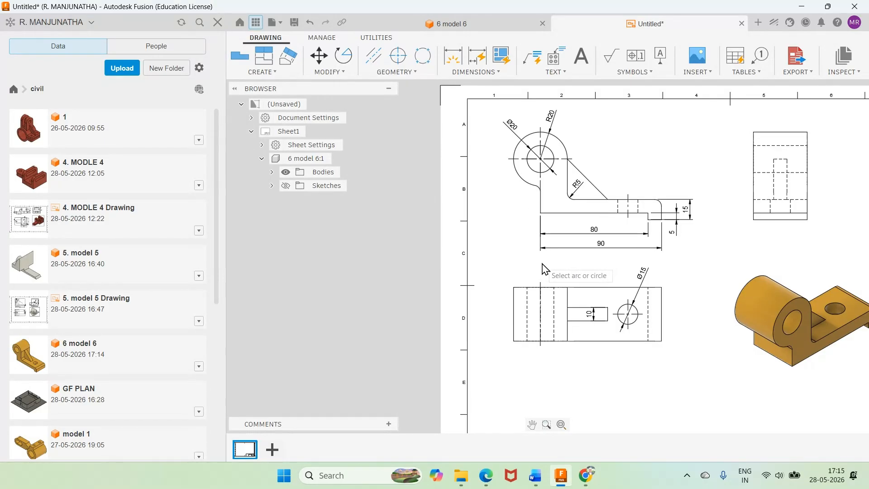
# Step: Add a vertical linear dimension from the boss hole's centre to the base's underside, placed beside the boss in the front view
pyautogui.click(476, 72)
pyautogui.click(472, 141)
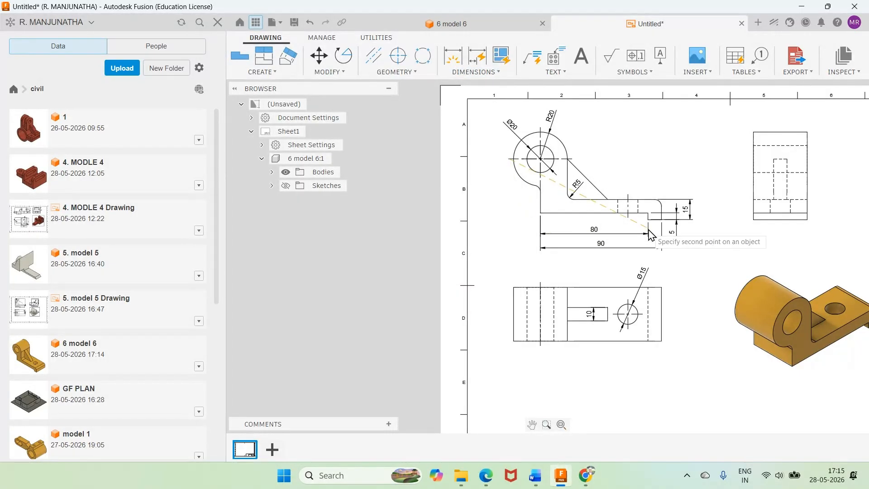
pyautogui.click(541, 212)
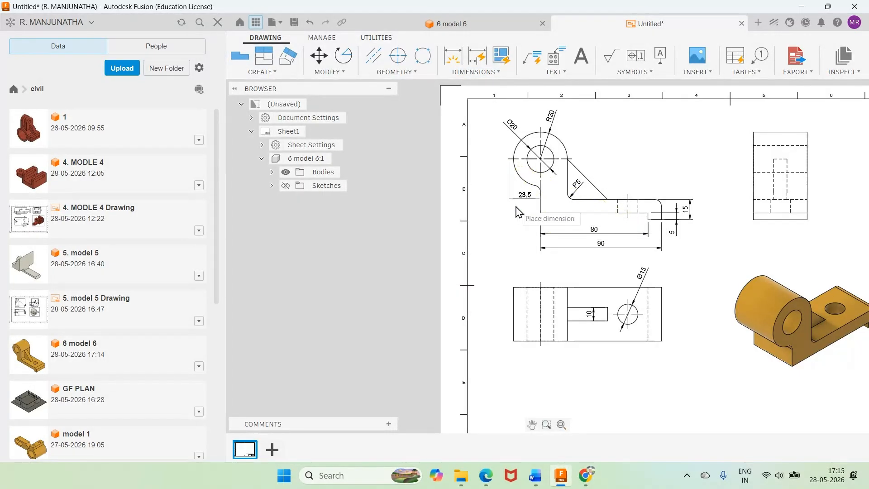
pyautogui.click(507, 209)
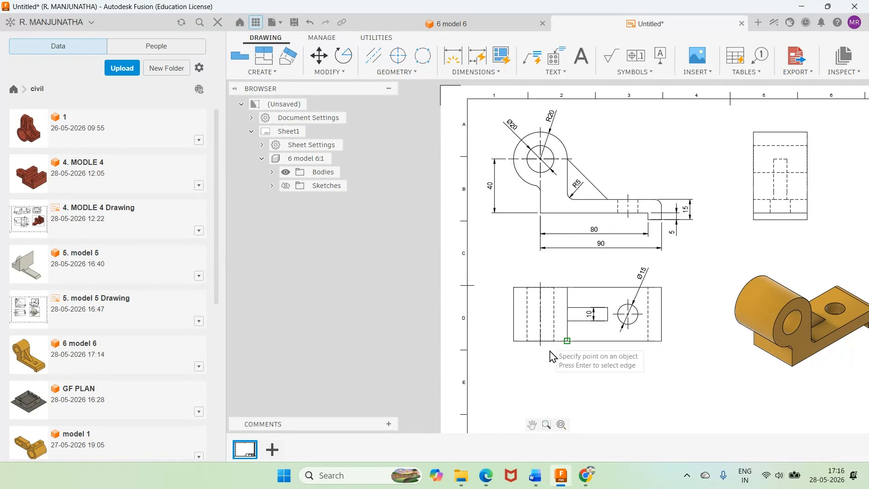
# Step: Check the reference drawing and dimension the distance from the base hole's centerline to the outer end face in the front view
pyautogui.click(535, 475)
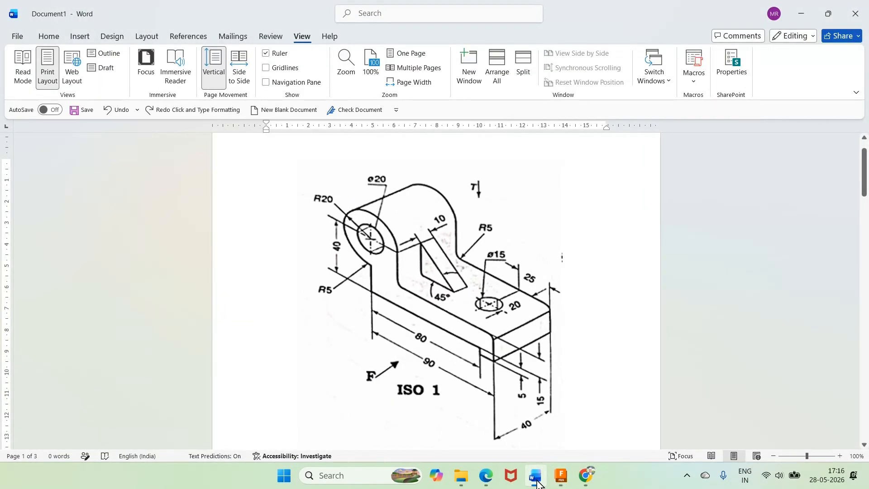
pyautogui.click(536, 480)
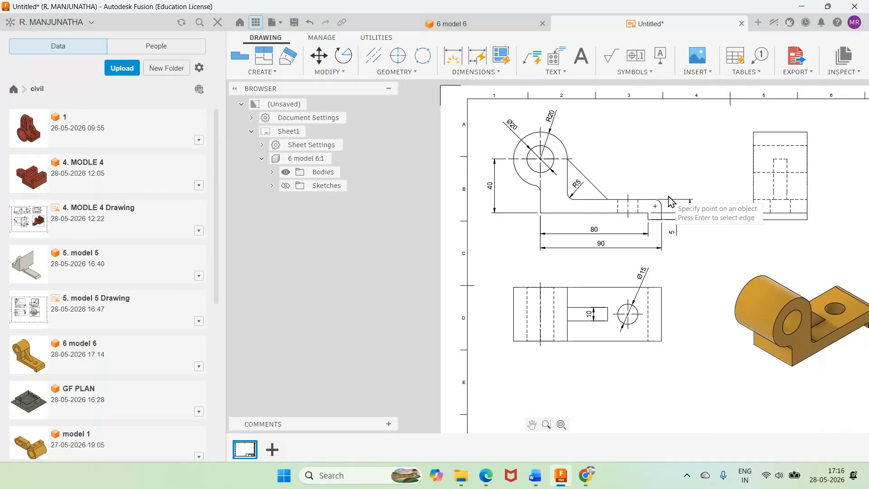
pyautogui.click(660, 199)
pyautogui.click(654, 186)
# Step: Dimension the hole centre's distance from the base's upper edge and the bracket's full width in the top view
pyautogui.click(629, 314)
pyautogui.click(645, 315)
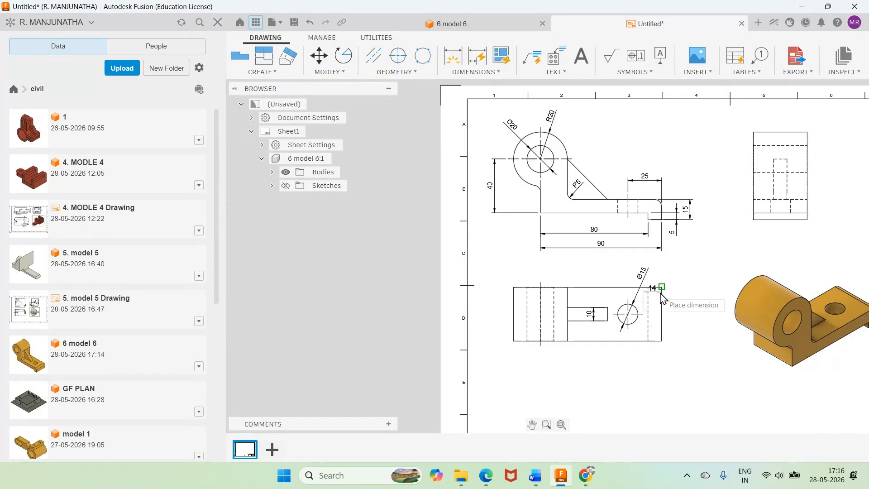
pyautogui.click(673, 302)
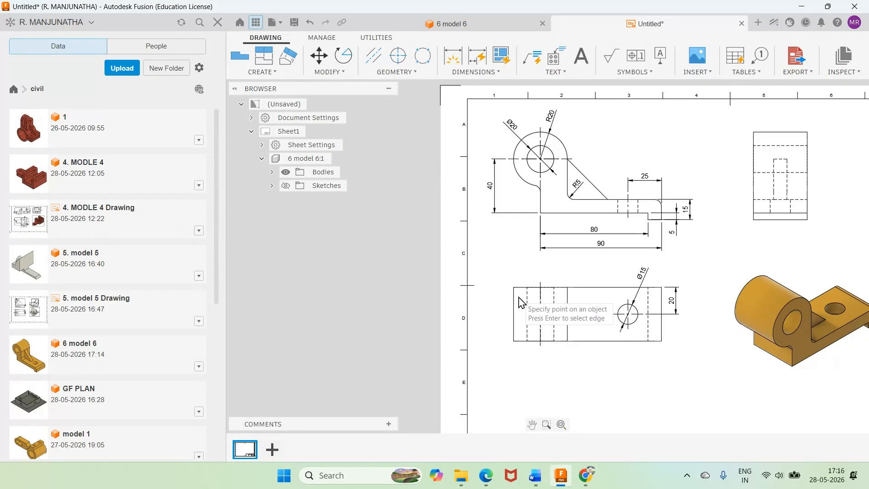
pyautogui.click(513, 286)
pyautogui.click(513, 340)
pyautogui.click(499, 334)
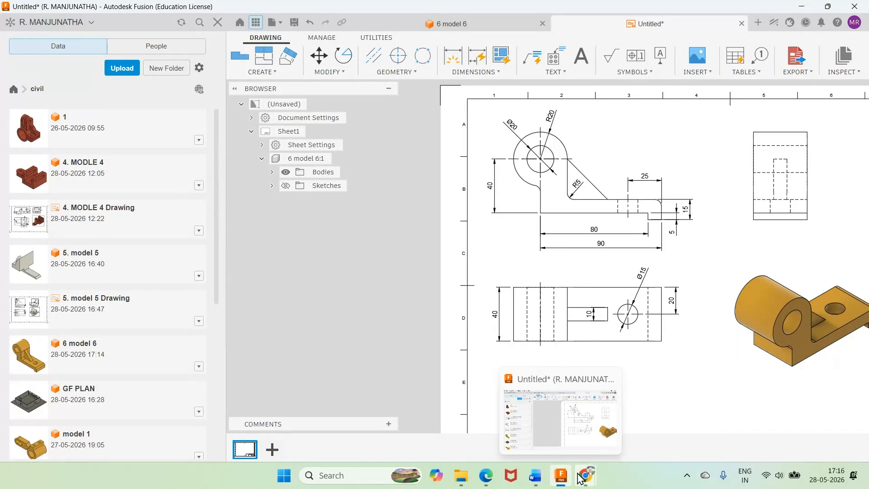
# Step: Compare the dimensioned sheet with the reference drawing, and inspect the 6 model 6 design in an isometric view
pyautogui.click(536, 478)
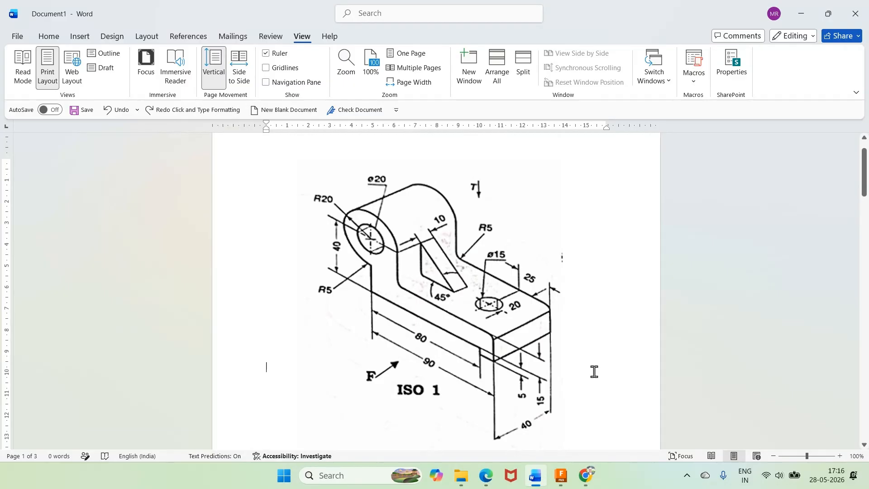
pyautogui.click(566, 480)
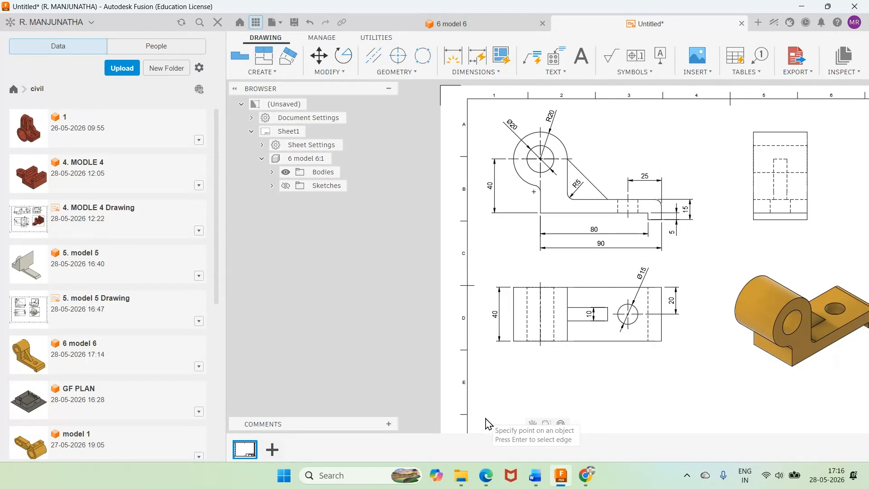
pyautogui.click(561, 424)
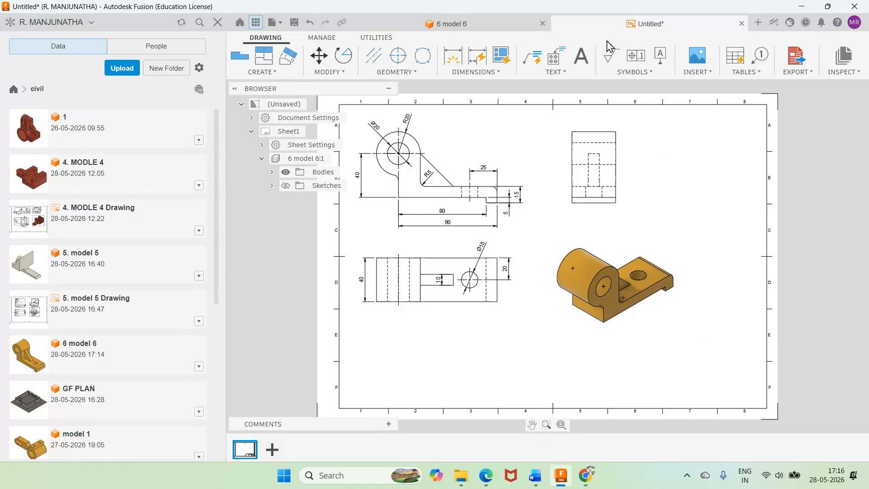
pyautogui.click(501, 26)
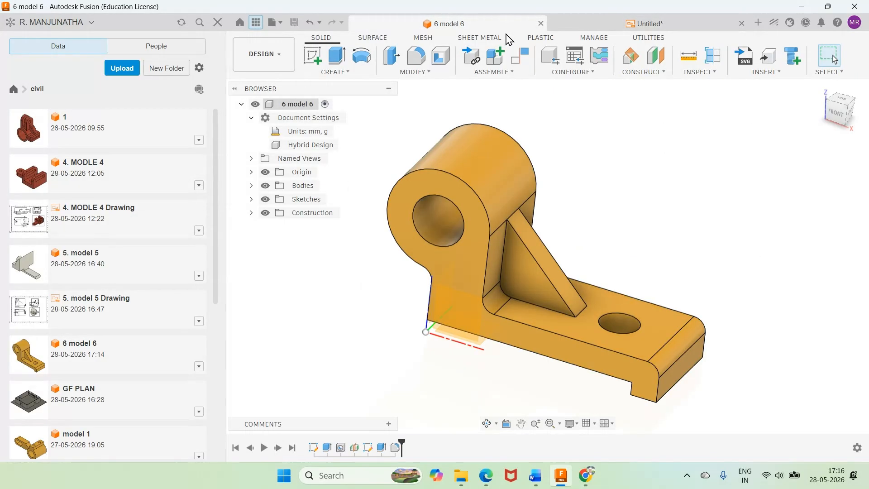
pyautogui.click(820, 88)
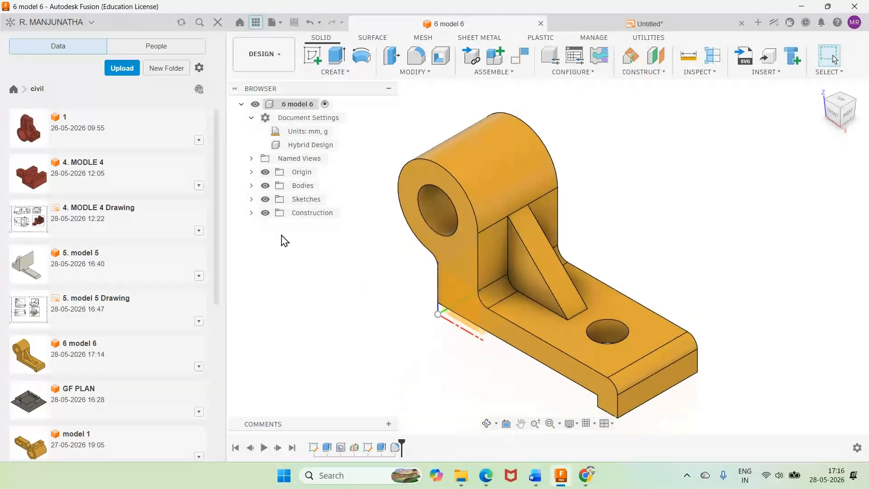
pyautogui.click(671, 26)
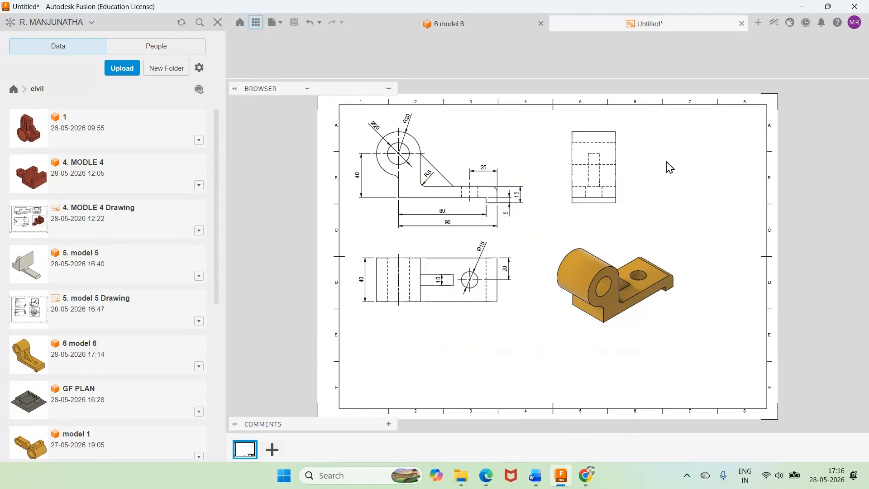